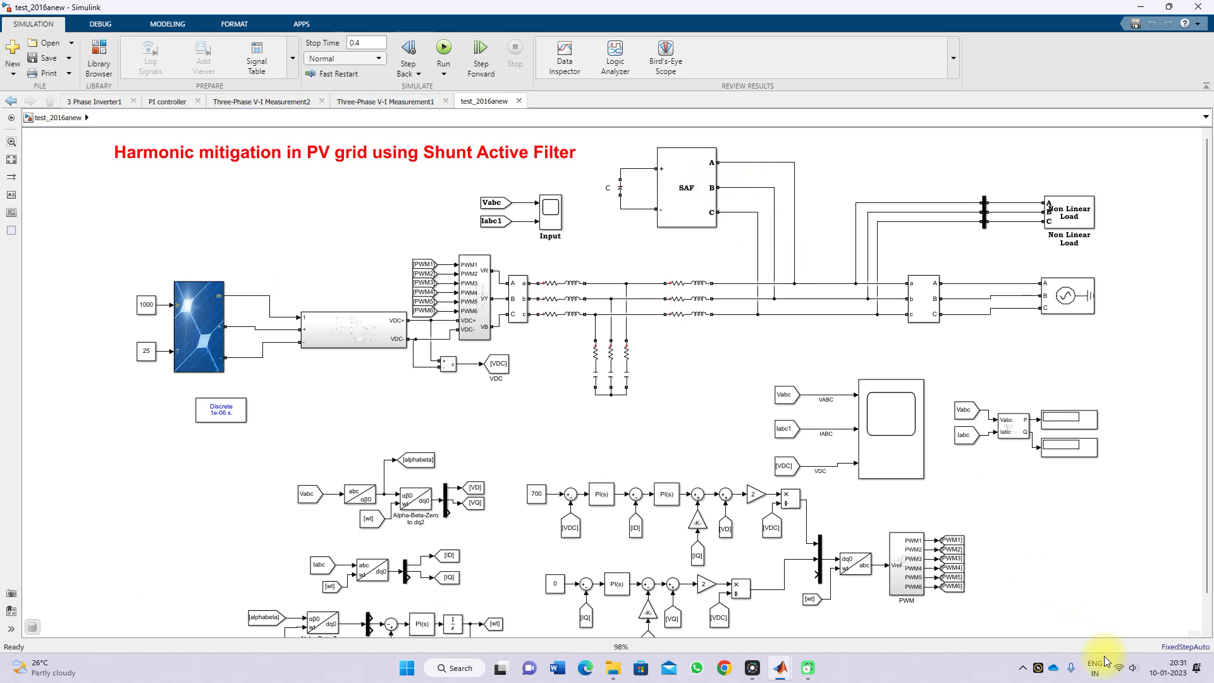
Turn on the screen pen and tick the PV array, the inverter block and the DC converter subsystem
{"action": "right_click", "coordinate": [1132, 668]}
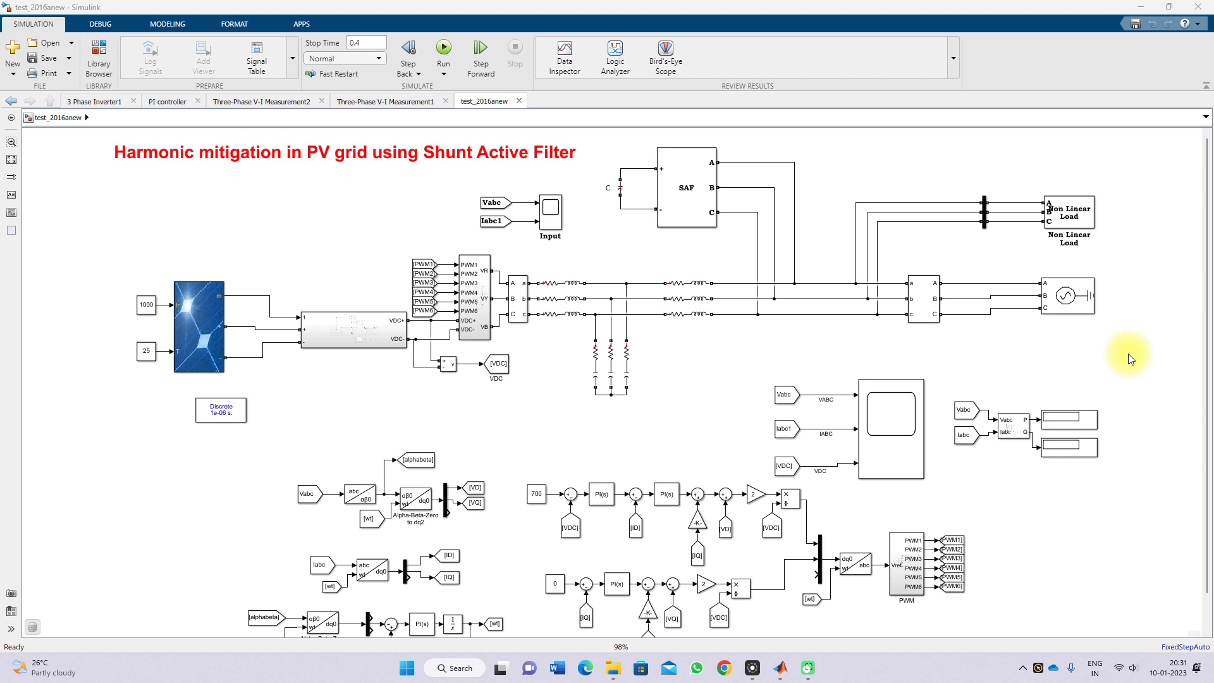
{"action": "key", "text": "ctrl+shift+p"}
{"action": "left_click_drag", "start_coordinate": [161, 319], "coordinate": [209, 299]}
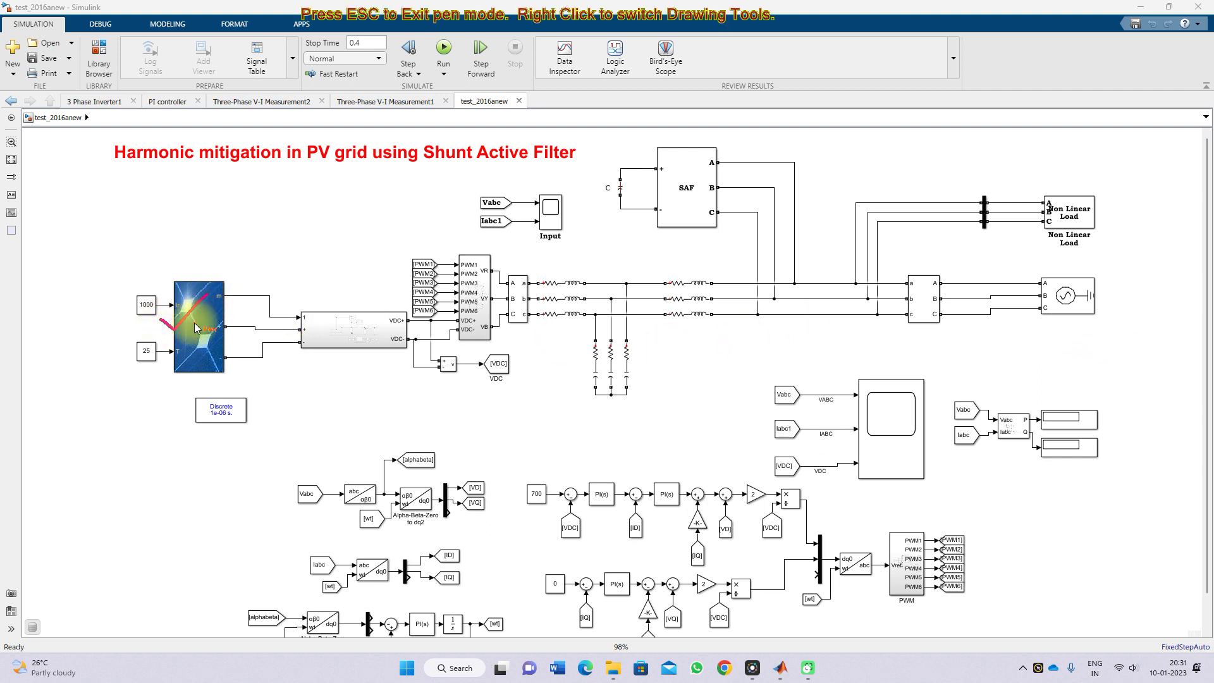
{"action": "left_click_drag", "start_coordinate": [456, 312], "coordinate": [496, 291]}
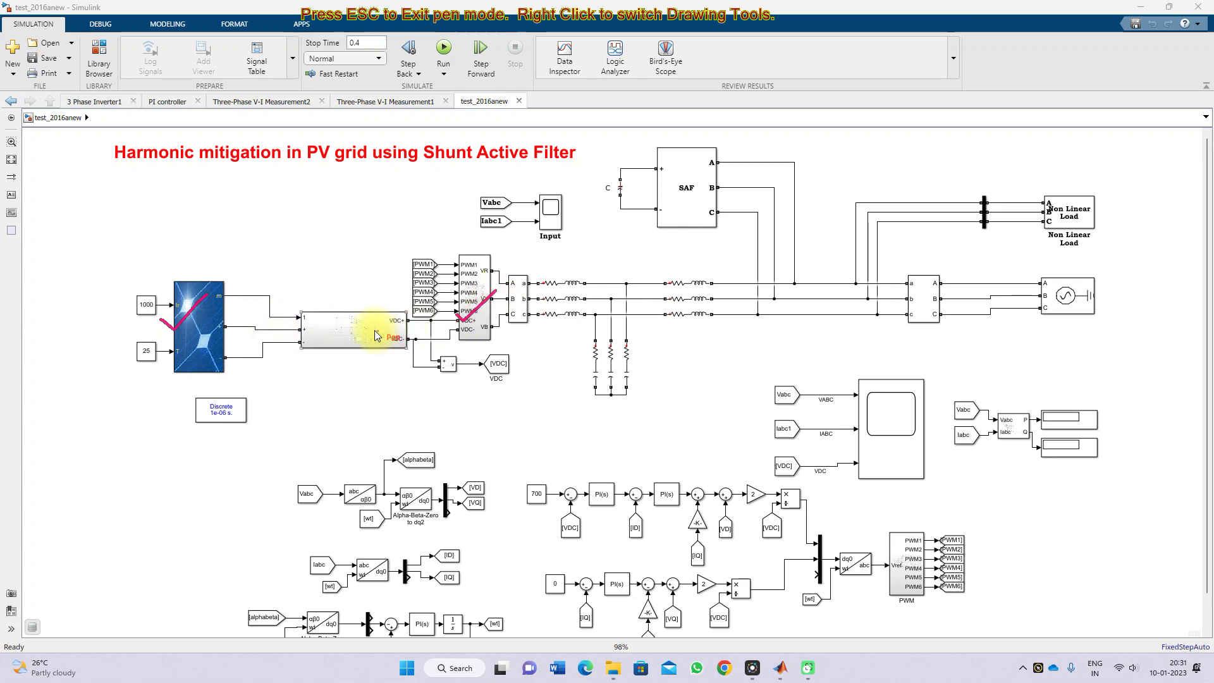
{"action": "left_click_drag", "start_coordinate": [347, 324], "coordinate": [378, 306]}
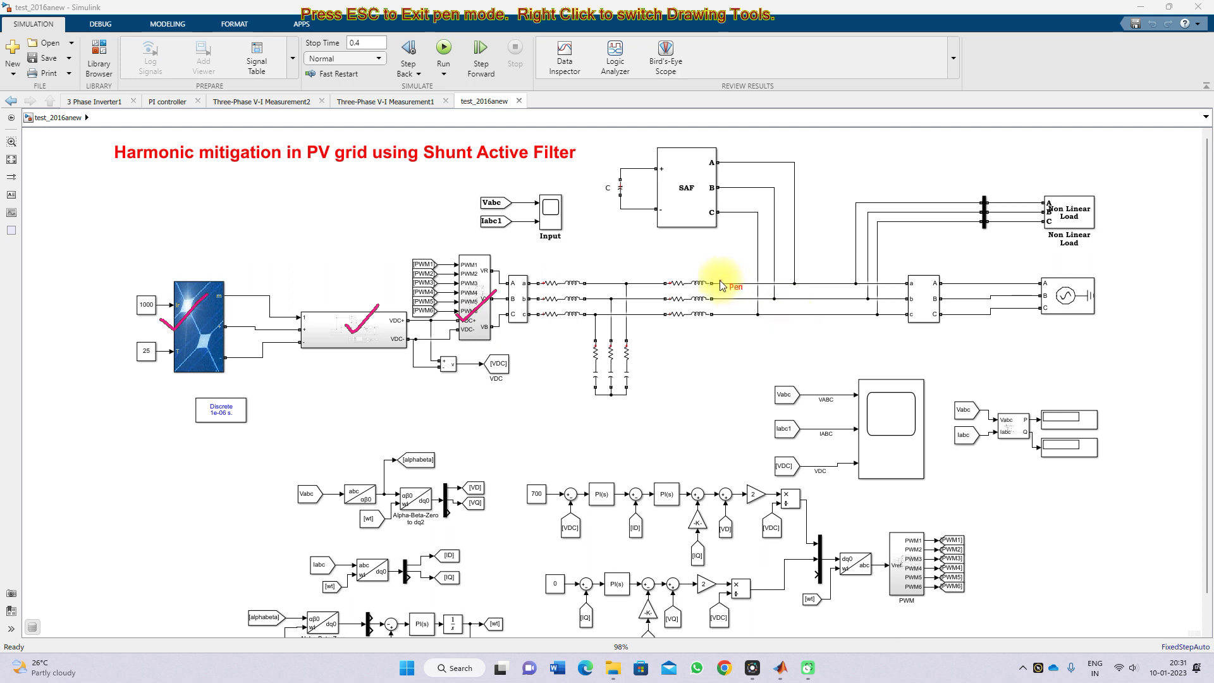
Outline the coupling lines, grid source, SAF and Non Linear Load with the pen, tick the filter, and exit pen mode
{"action": "mouse_move", "coordinate": [728, 271]}
{"action": "left_mouse_down"}
{"action": "mouse_move", "coordinate": [733, 308]}
{"action": "mouse_move", "coordinate": [902, 263]}
{"action": "mouse_move", "coordinate": [904, 339]}
{"action": "mouse_move", "coordinate": [730, 352]}
{"action": "left_mouse_up"}
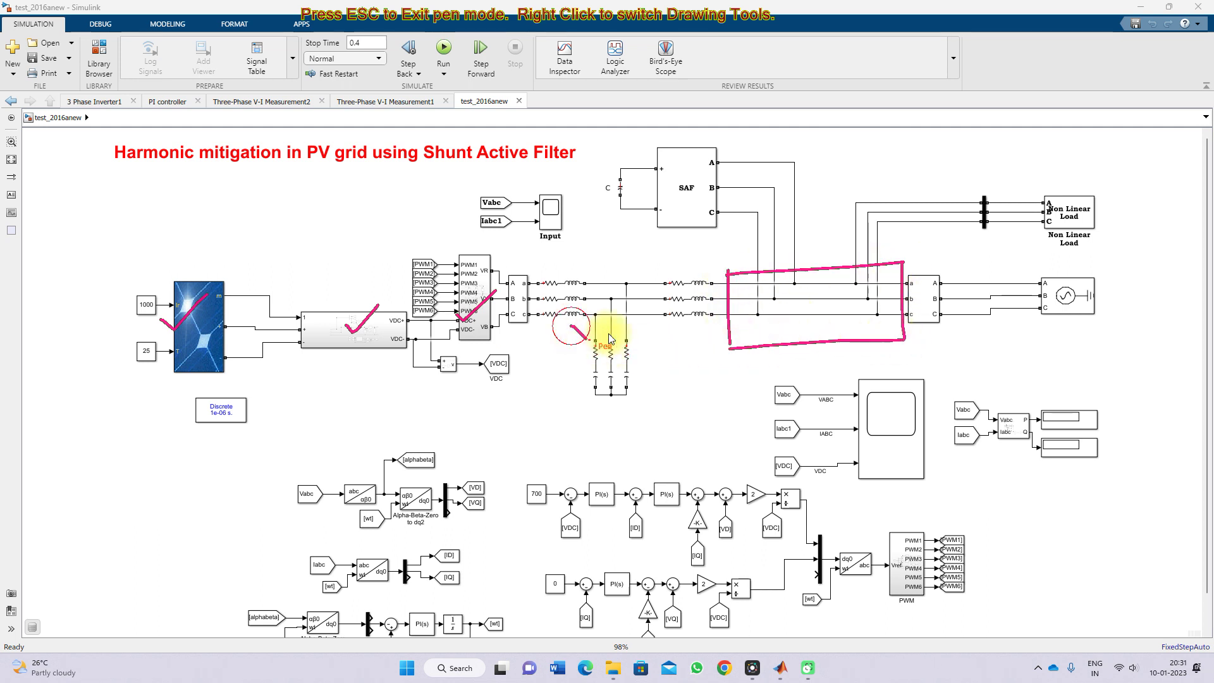
{"action": "left_click_drag", "start_coordinate": [571, 326], "coordinate": [675, 290]}
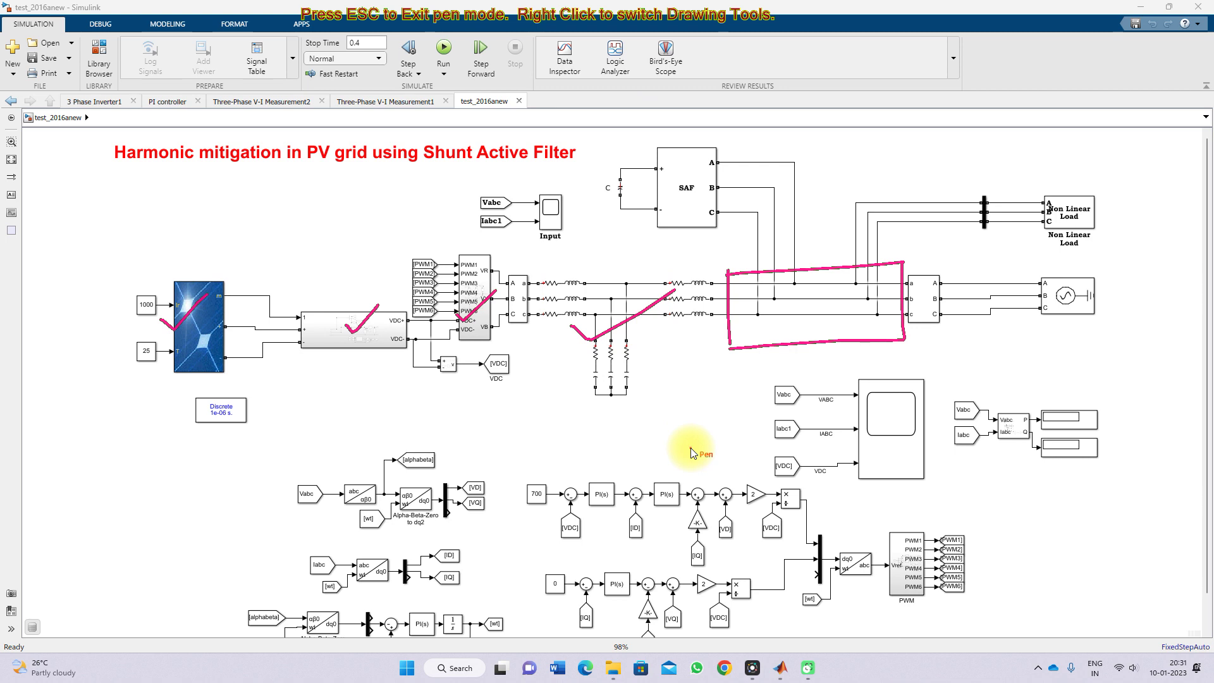
{"action": "left_click_drag", "start_coordinate": [1015, 267], "coordinate": [1037, 360]}
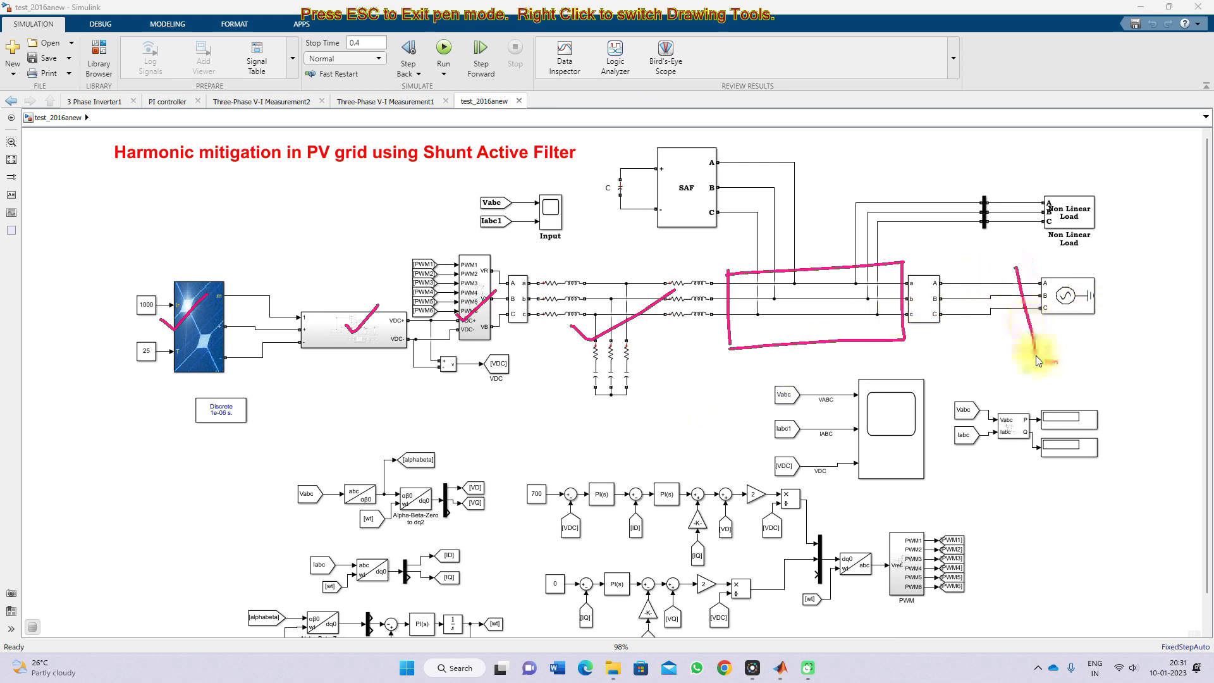
{"action": "mouse_move", "coordinate": [1016, 268]}
{"action": "left_mouse_down"}
{"action": "mouse_move", "coordinate": [1123, 261]}
{"action": "mouse_move", "coordinate": [1124, 284]}
{"action": "mouse_move", "coordinate": [1042, 354]}
{"action": "left_mouse_up"}
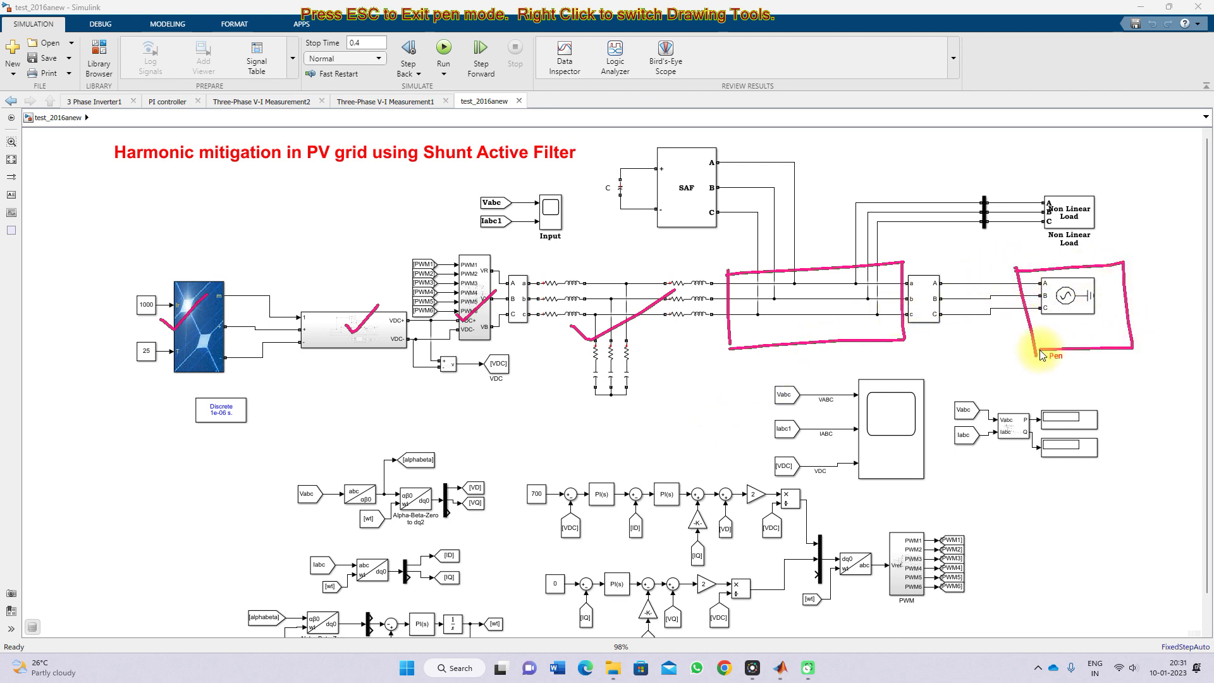
{"action": "mouse_move", "coordinate": [608, 148]}
{"action": "left_mouse_down"}
{"action": "mouse_move", "coordinate": [602, 247]}
{"action": "mouse_move", "coordinate": [797, 245]}
{"action": "mouse_move", "coordinate": [797, 153]}
{"action": "mouse_move", "coordinate": [606, 147]}
{"action": "left_mouse_up"}
{"action": "mouse_move", "coordinate": [958, 172]}
{"action": "left_mouse_down"}
{"action": "mouse_move", "coordinate": [1015, 257]}
{"action": "mouse_move", "coordinate": [1133, 250]}
{"action": "mouse_move", "coordinate": [1120, 162]}
{"action": "mouse_move", "coordinate": [954, 171]}
{"action": "left_mouse_up"}
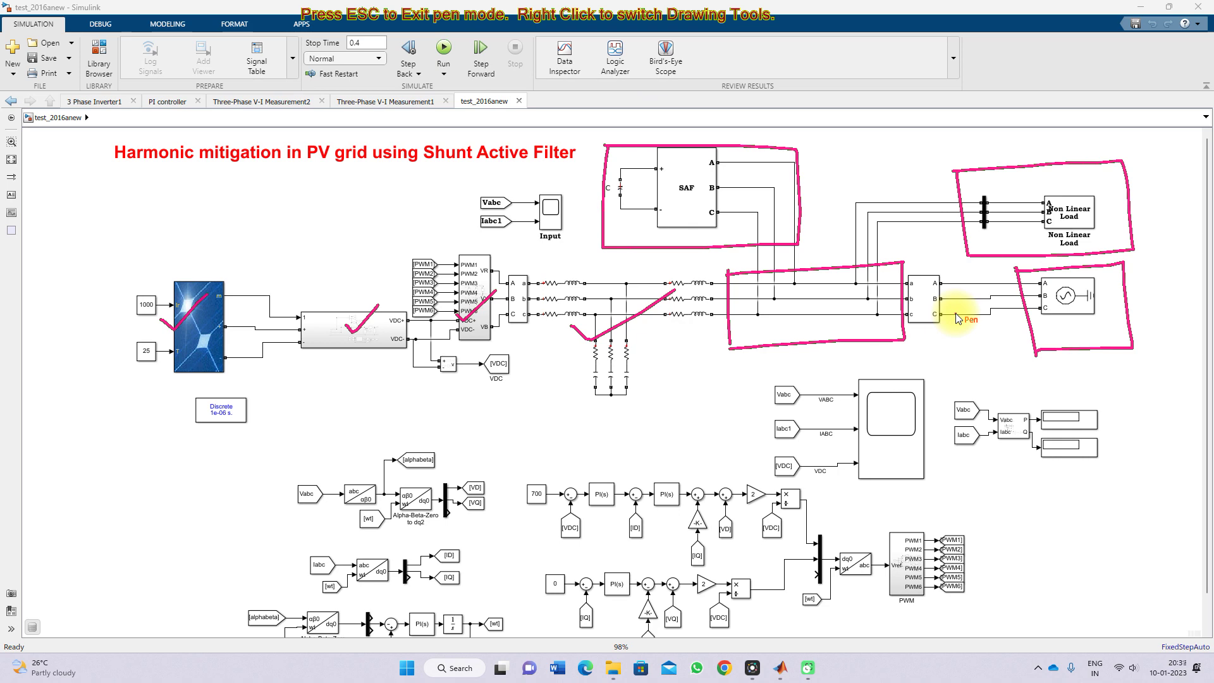
{"action": "key", "text": "Escape"}
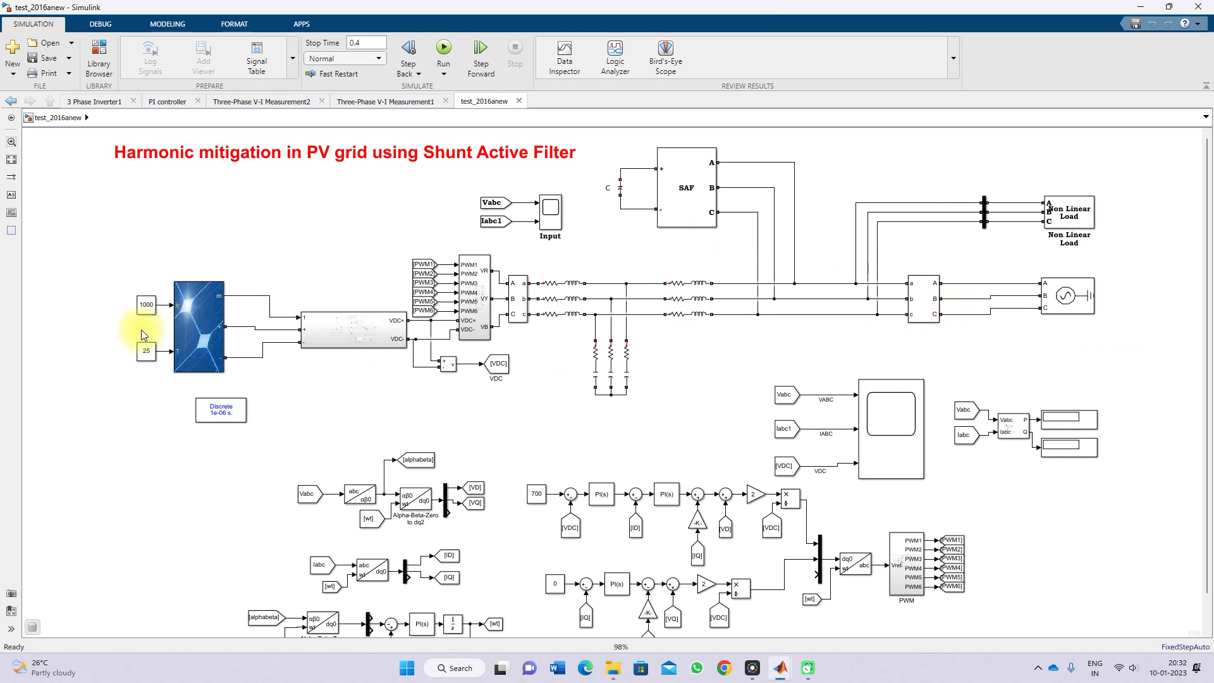
Review the PV Array block parameters and plot its I-V and P-V characteristics at 25 deg.C, closing both windows
{"action": "left_click", "coordinate": [191, 333]}
{"action": "double_click", "coordinate": [191, 335]}
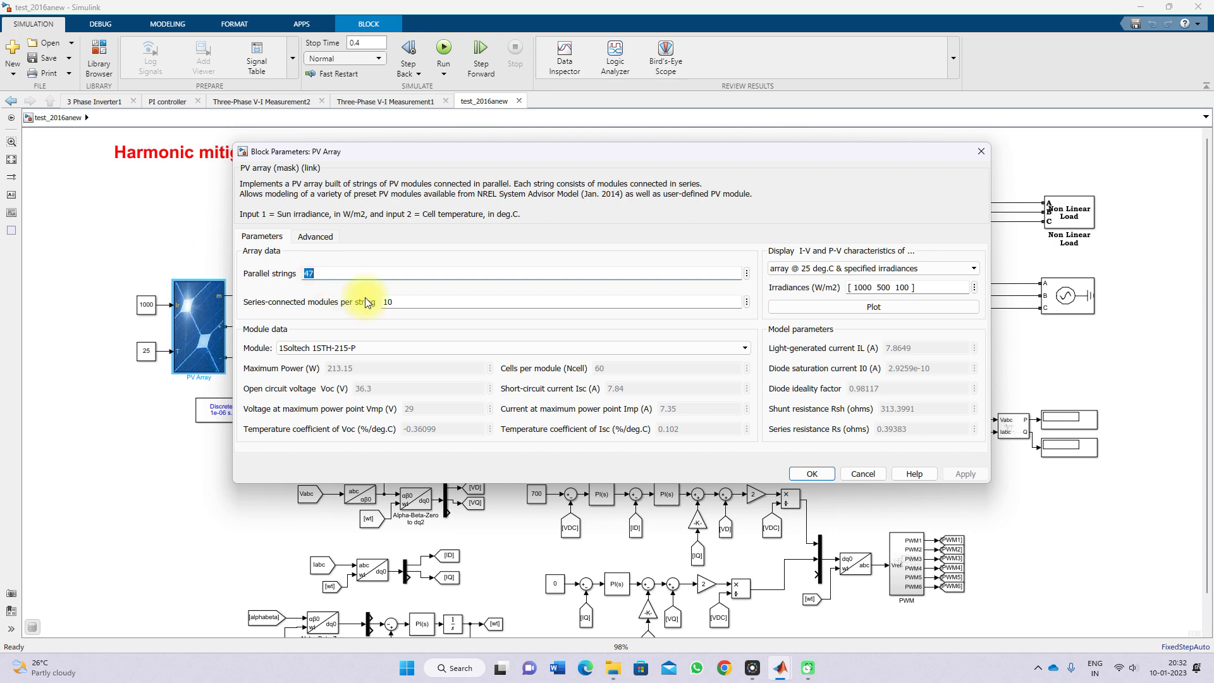
{"action": "double_click", "coordinate": [388, 302]}
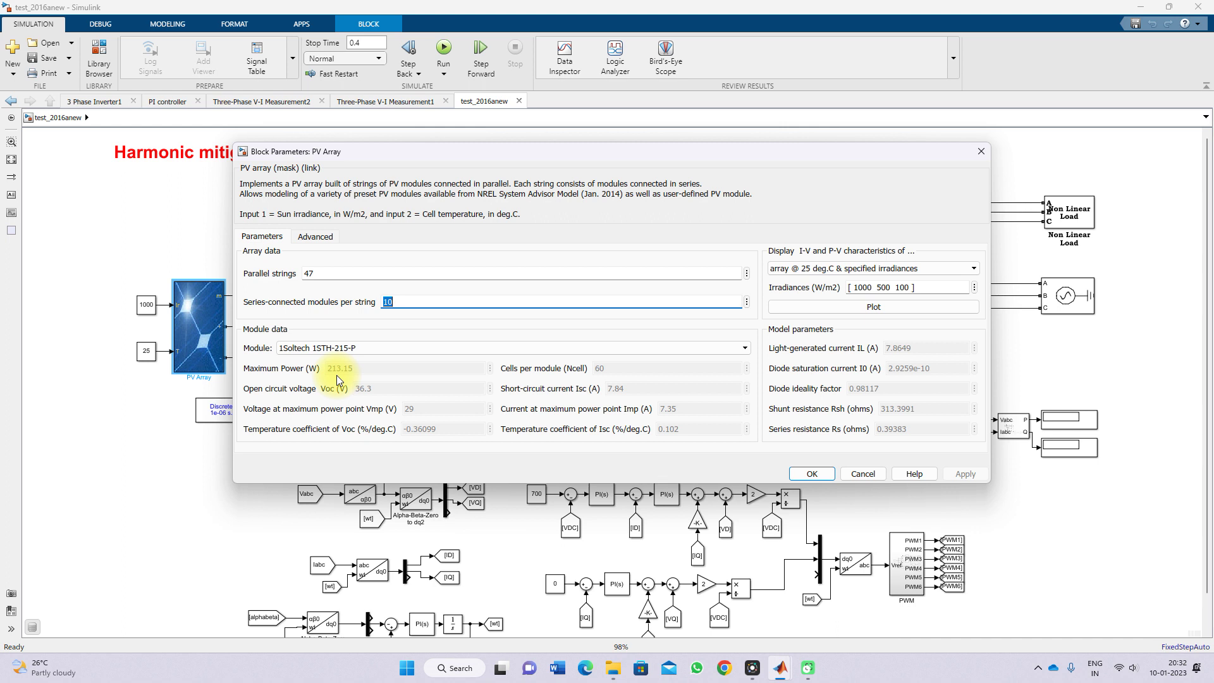
{"action": "left_click", "coordinate": [409, 415]}
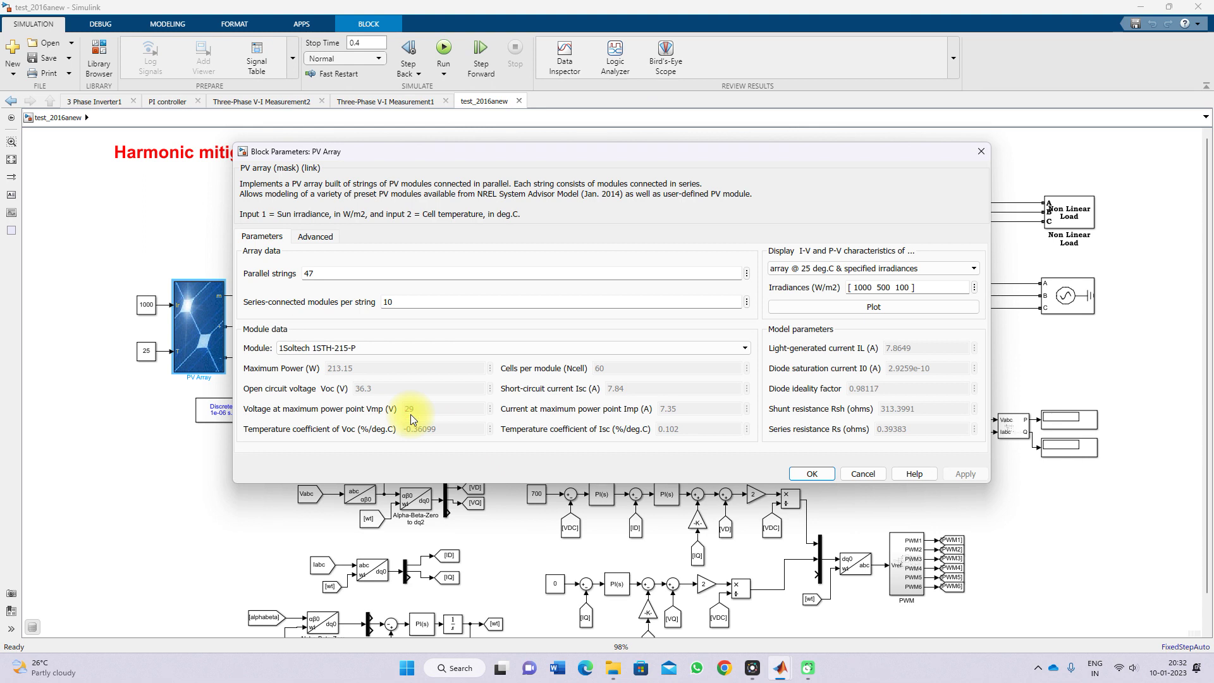
{"action": "left_click", "coordinate": [860, 307]}
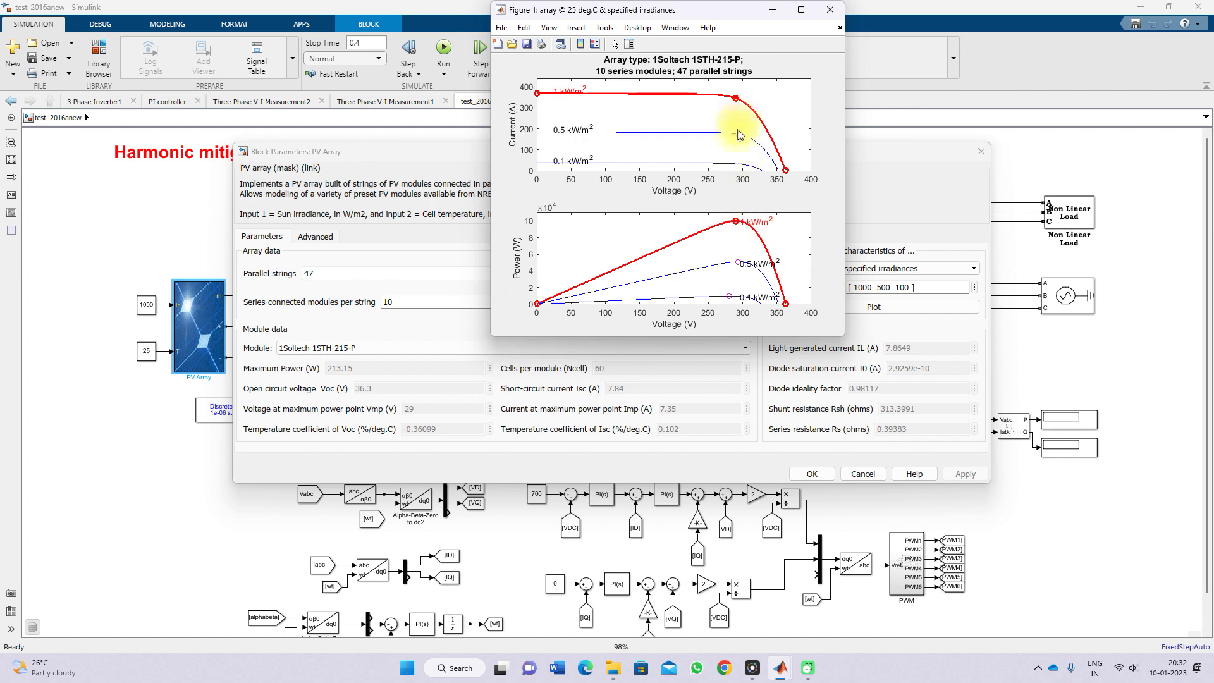
{"action": "left_click", "coordinate": [830, 10]}
{"action": "left_click", "coordinate": [980, 151]}
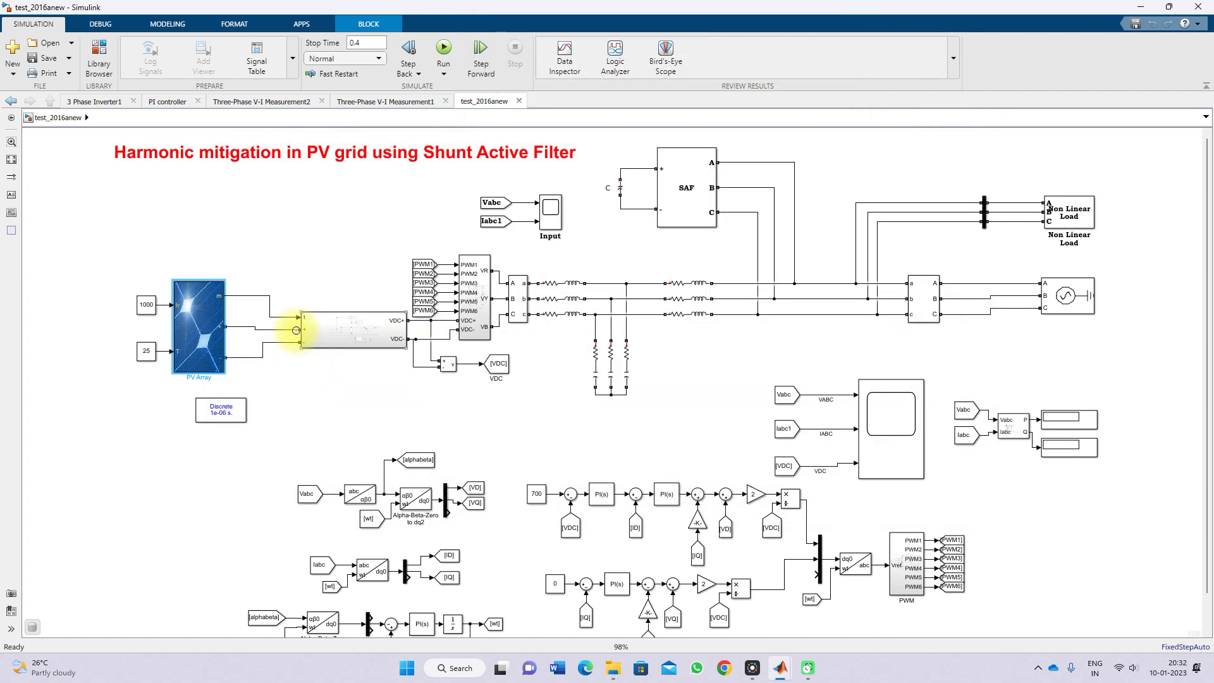
Open the PV converter subsystem and mark the MPPT P&O function, its V_PV and I_PV inputs and its Vref output with the pen
{"action": "left_click", "coordinate": [363, 339]}
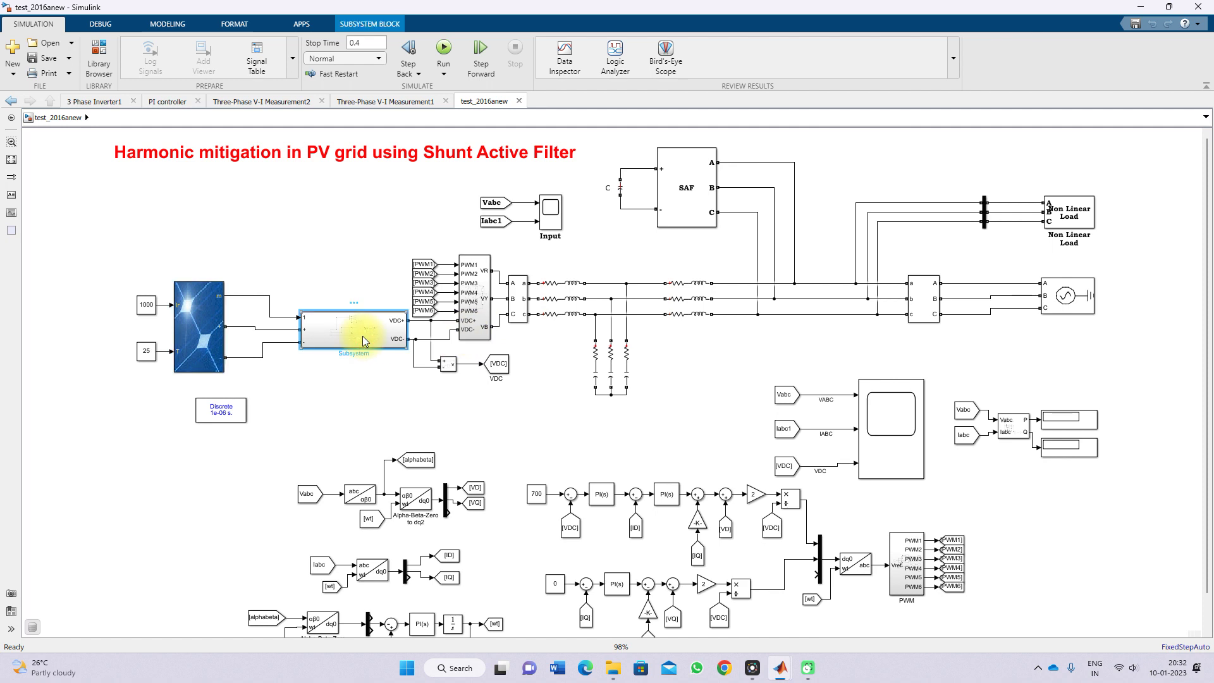
{"action": "double_click", "coordinate": [362, 336]}
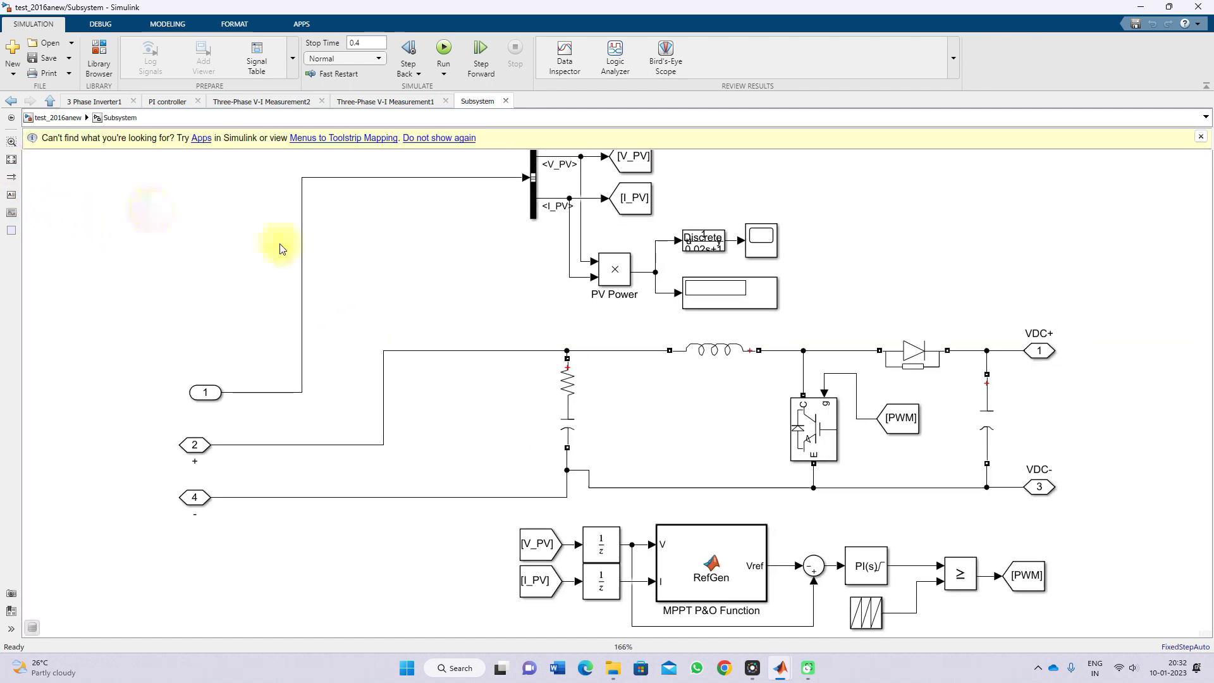
{"action": "key", "text": "F10"}
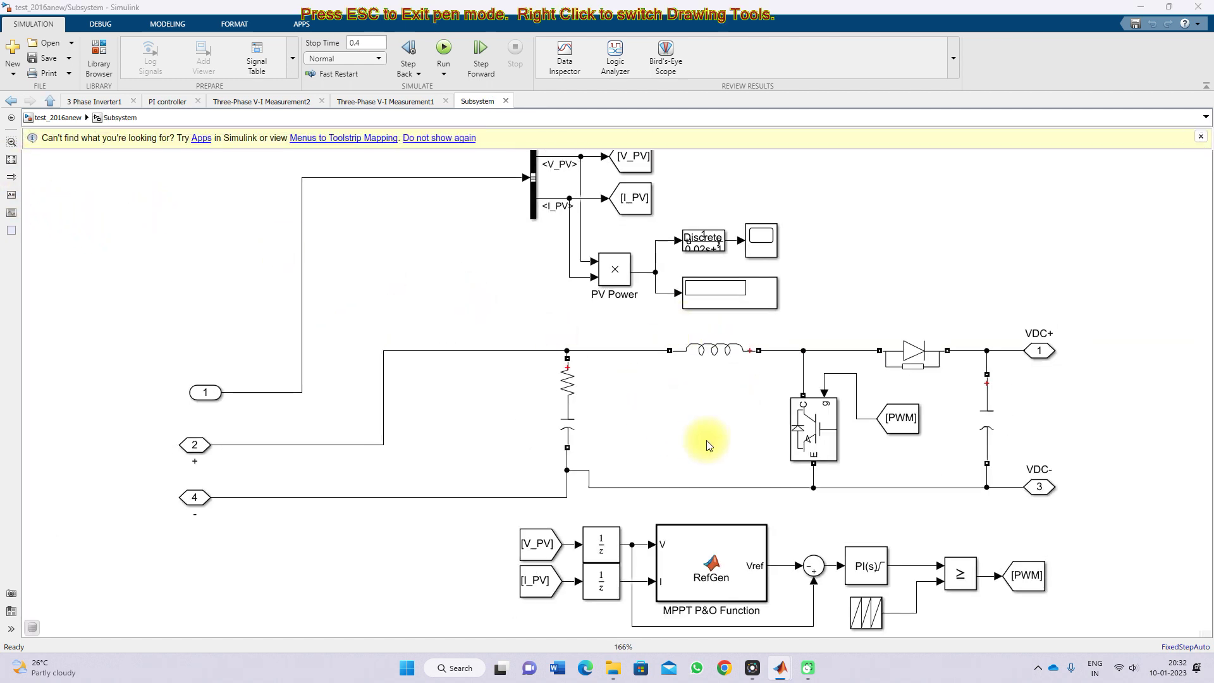
{"action": "mouse_move", "coordinate": [692, 548]}
{"action": "left_mouse_down"}
{"action": "mouse_move", "coordinate": [699, 557]}
{"action": "mouse_move", "coordinate": [749, 516]}
{"action": "left_mouse_up"}
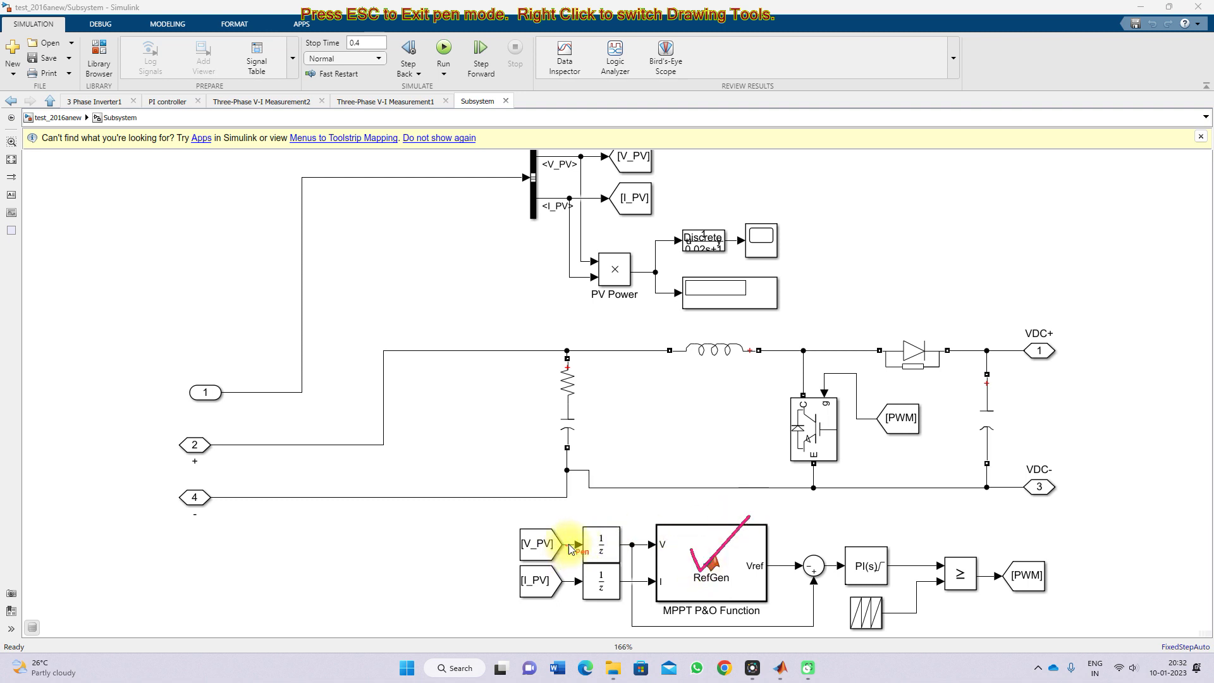
{"action": "left_click_drag", "start_coordinate": [568, 545], "coordinate": [634, 545]}
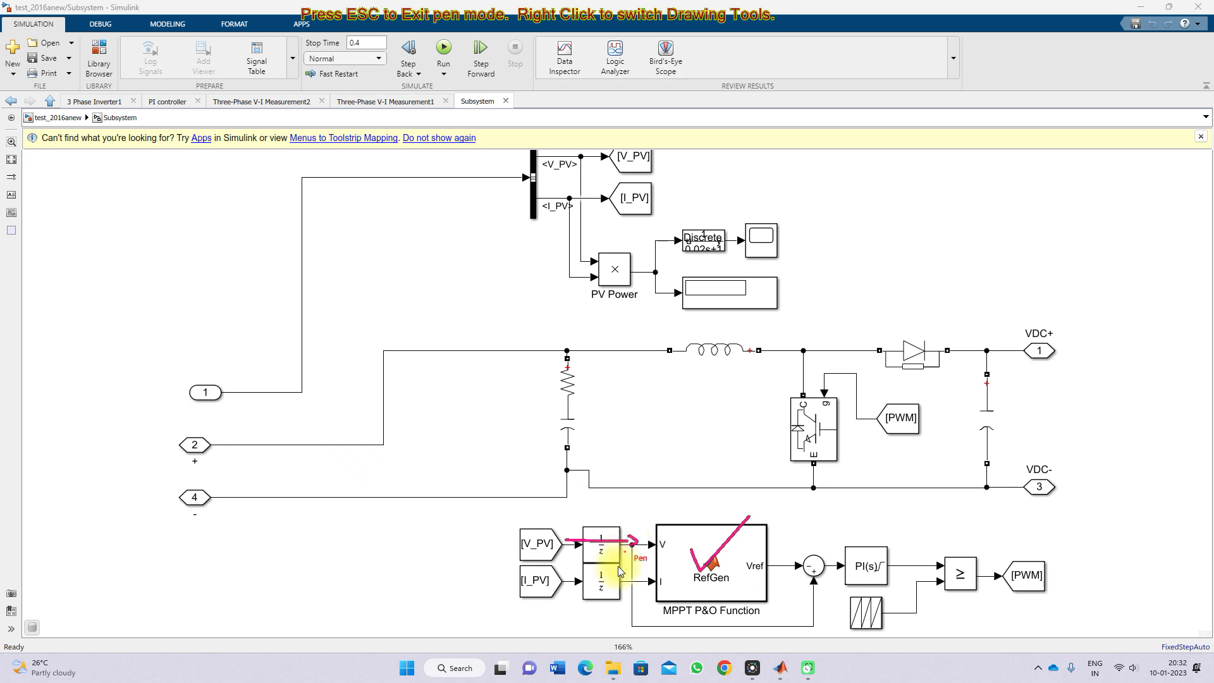
{"action": "left_click_drag", "start_coordinate": [564, 577], "coordinate": [634, 580]}
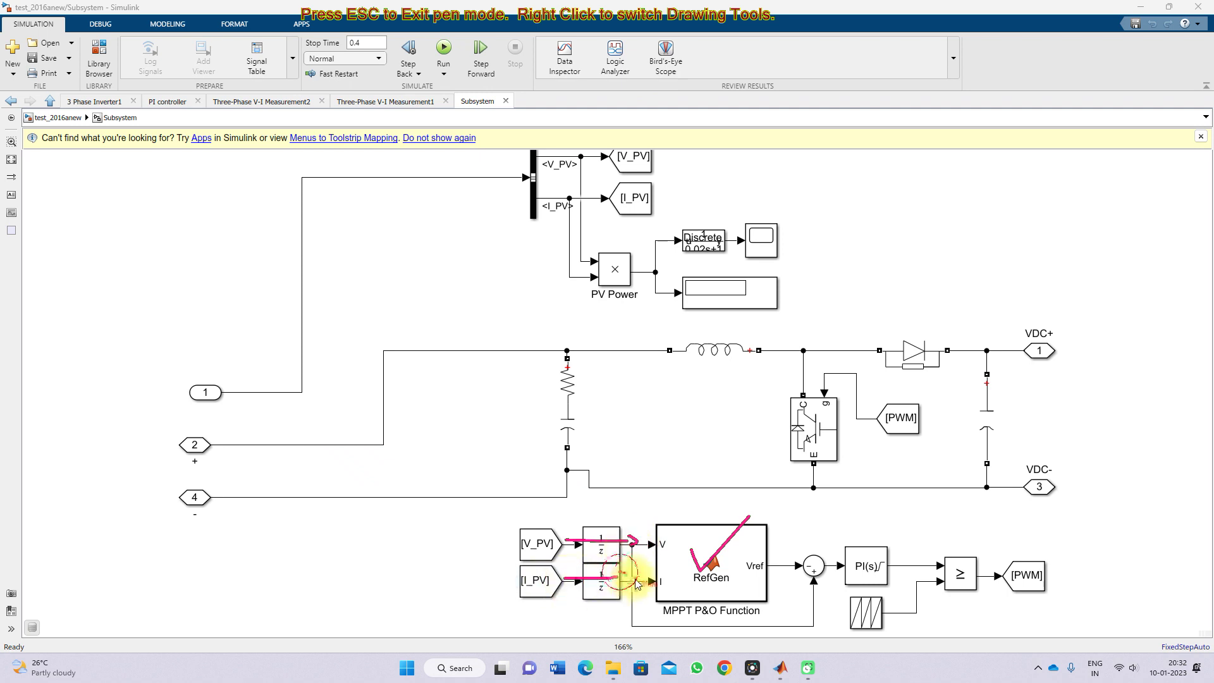
{"action": "mouse_move", "coordinate": [782, 588]}
{"action": "left_mouse_down"}
{"action": "mouse_move", "coordinate": [782, 564]}
{"action": "mouse_move", "coordinate": [787, 572]}
{"action": "left_mouse_up"}
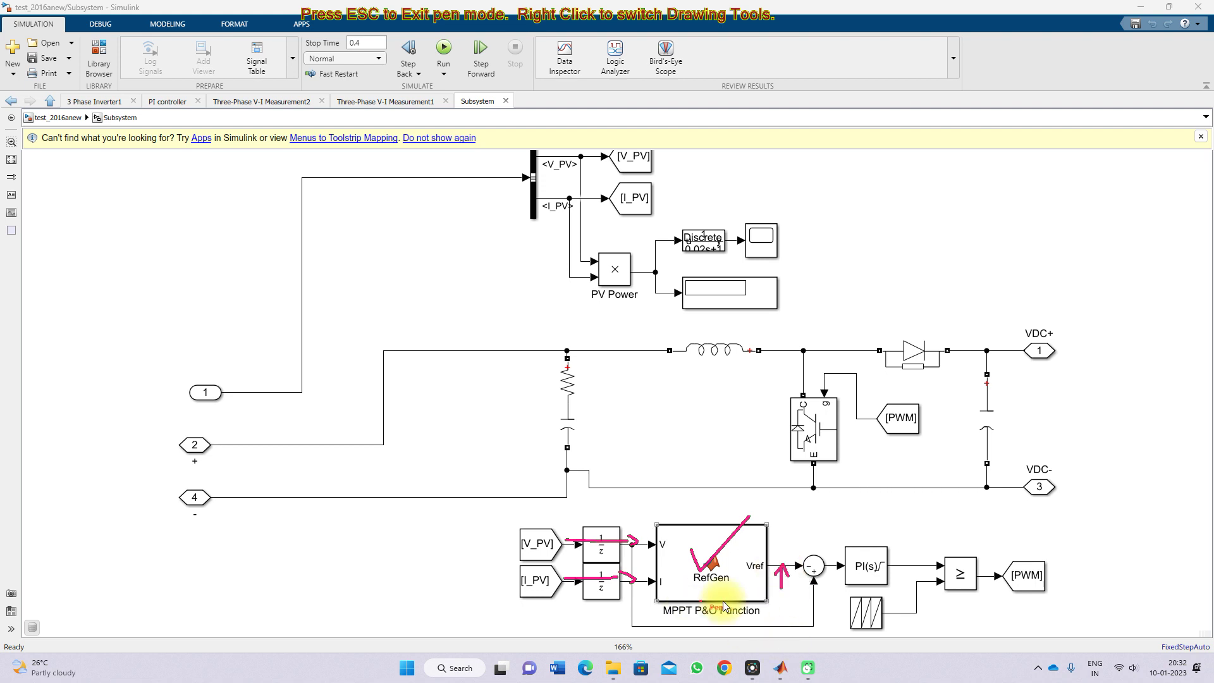
Mark the voltage feedback into the sum block, the PI controller, and the PWM signal's path to the converter switch gate
{"action": "mouse_move", "coordinate": [780, 612]}
{"action": "left_mouse_down"}
{"action": "mouse_move", "coordinate": [801, 608]}
{"action": "mouse_move", "coordinate": [809, 581]}
{"action": "mouse_move", "coordinate": [814, 593]}
{"action": "left_mouse_up"}
{"action": "mouse_move", "coordinate": [867, 523]}
{"action": "left_mouse_down"}
{"action": "mouse_move", "coordinate": [867, 541]}
{"action": "mouse_move", "coordinate": [876, 526]}
{"action": "left_mouse_up"}
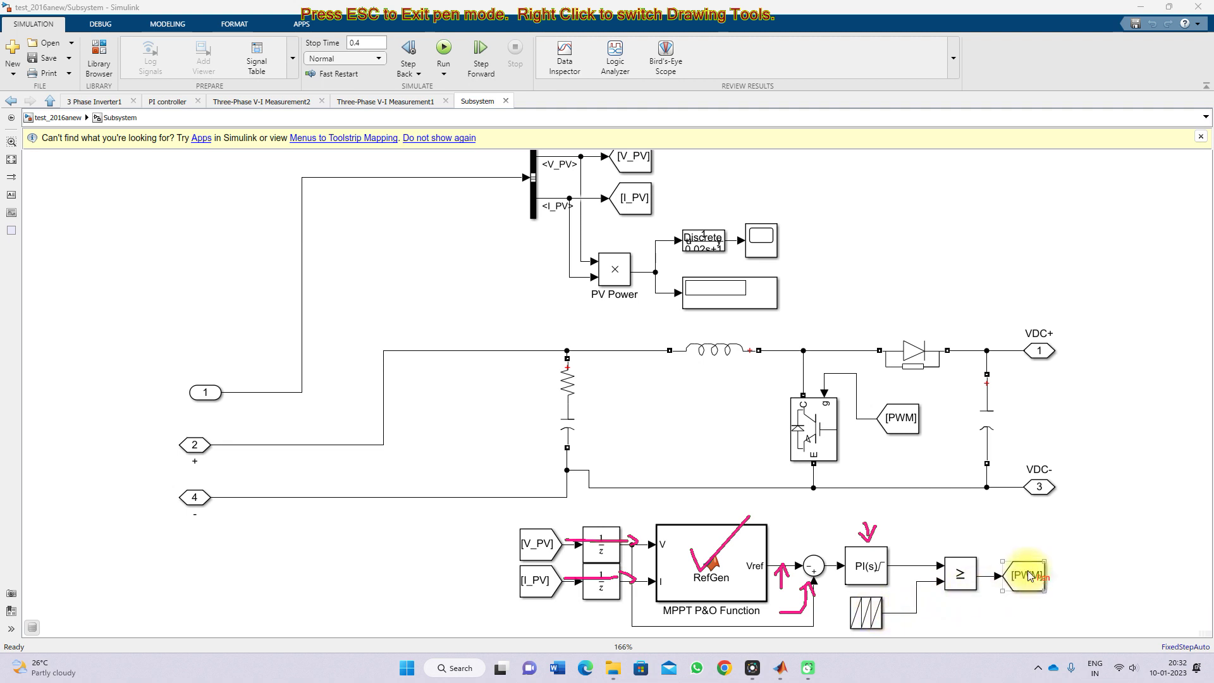
{"action": "mouse_move", "coordinate": [1022, 556]}
{"action": "left_mouse_down"}
{"action": "mouse_move", "coordinate": [986, 417]}
{"action": "mouse_move", "coordinate": [910, 373]}
{"action": "mouse_move", "coordinate": [844, 401]}
{"action": "mouse_move", "coordinate": [846, 381]}
{"action": "mouse_move", "coordinate": [852, 412]}
{"action": "left_mouse_up"}
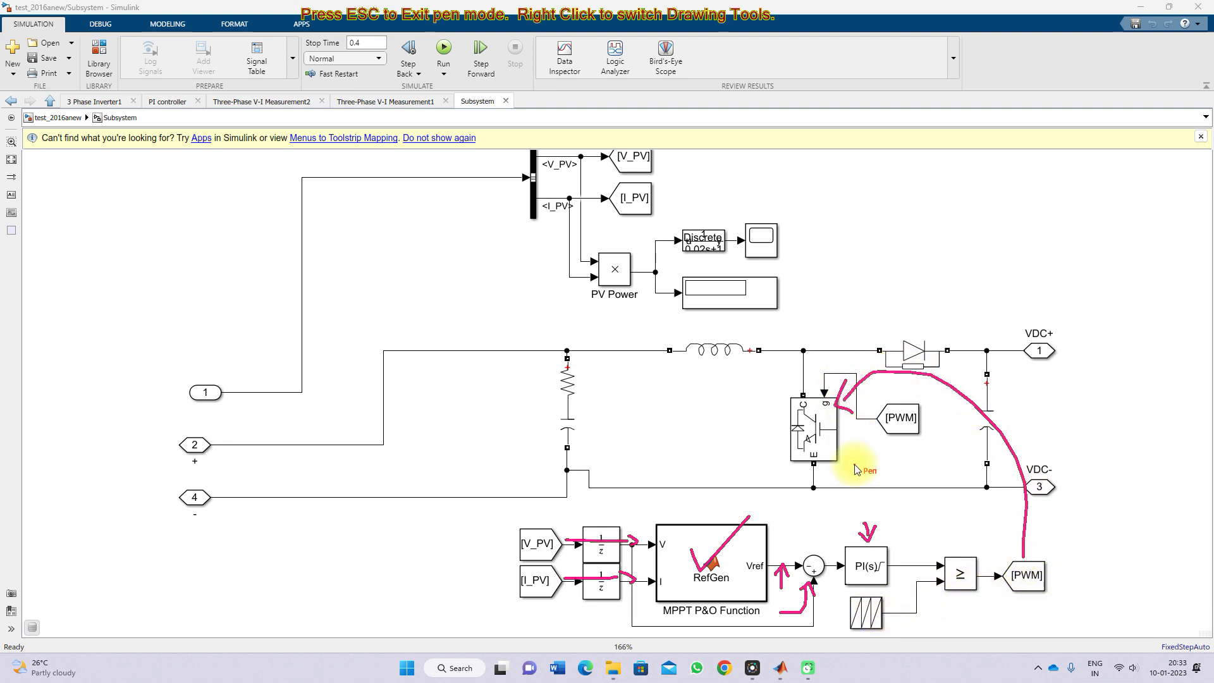
Handwrite 290 at the converter input and 700 at its output, and clear the pen annotations
{"action": "left_click", "coordinate": [484, 436]}
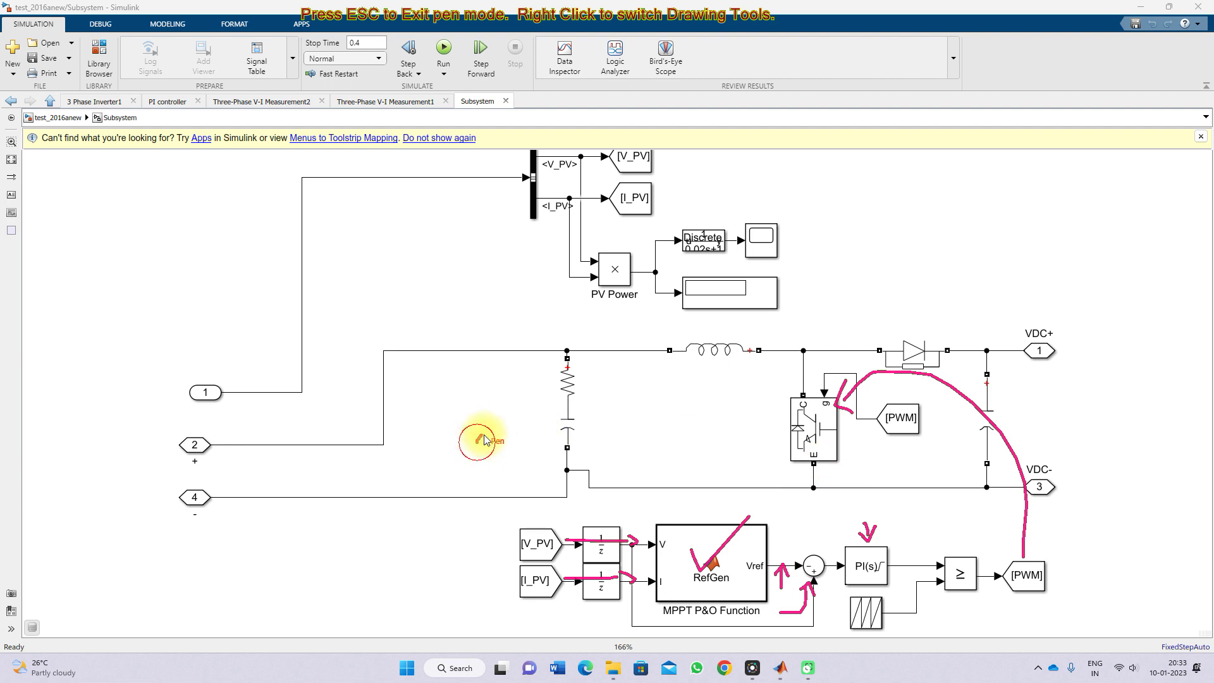
{"action": "mouse_move", "coordinate": [512, 424]}
{"action": "left_mouse_down"}
{"action": "mouse_move", "coordinate": [525, 445]}
{"action": "mouse_move", "coordinate": [551, 425]}
{"action": "mouse_move", "coordinate": [538, 433]}
{"action": "left_mouse_up"}
{"action": "mouse_move", "coordinate": [1044, 405]}
{"action": "left_mouse_down"}
{"action": "mouse_move", "coordinate": [1057, 401]}
{"action": "mouse_move", "coordinate": [1062, 423]}
{"action": "mouse_move", "coordinate": [1090, 396]}
{"action": "left_mouse_up"}
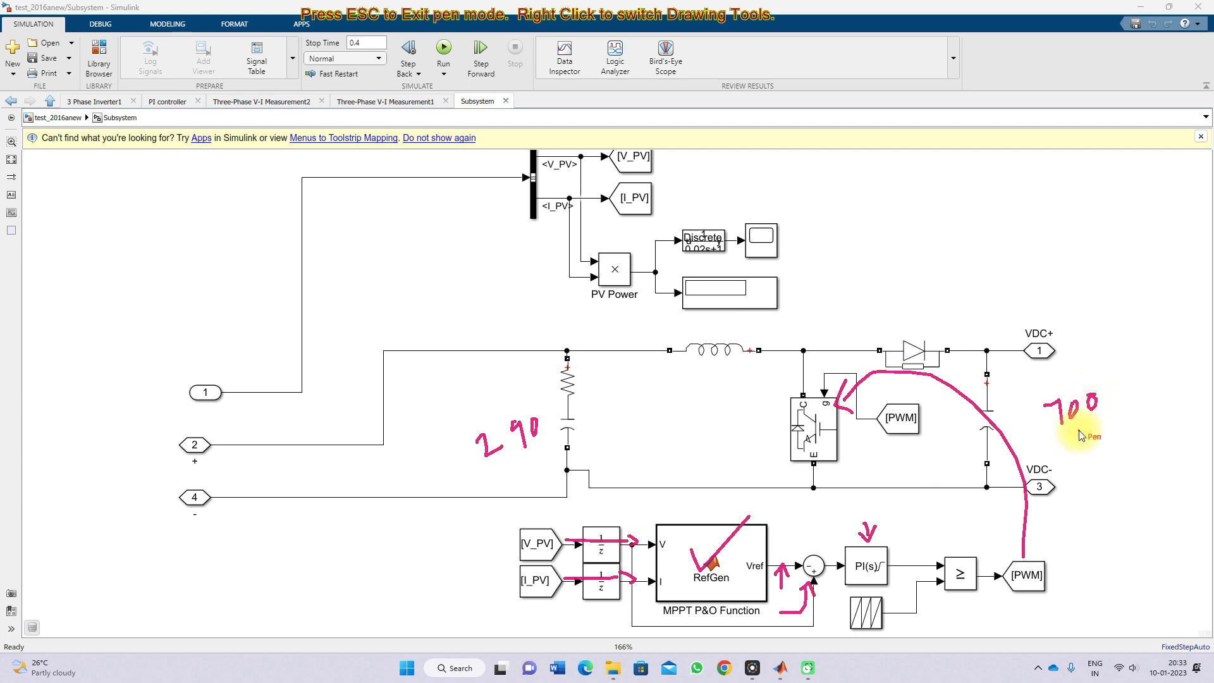
{"action": "key", "text": "Escape"}
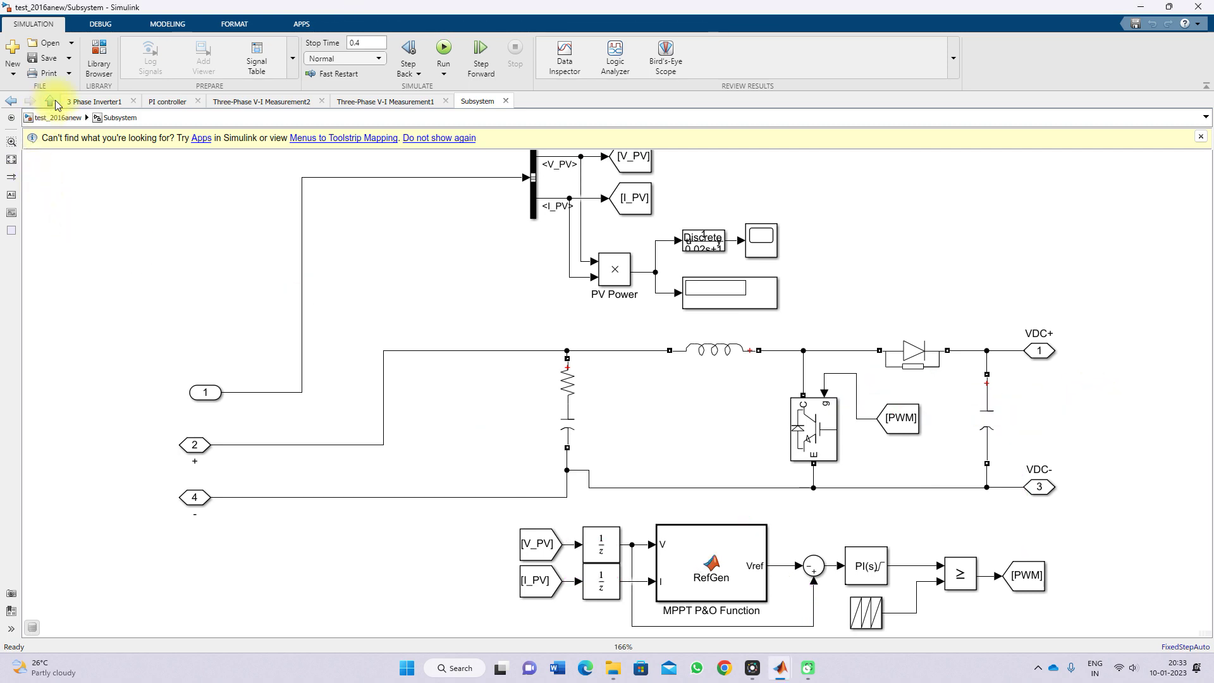
Go back to the top-level model, inspect the inverter subsystem's switch bridge, and return to the top level
{"action": "left_click", "coordinate": [50, 101]}
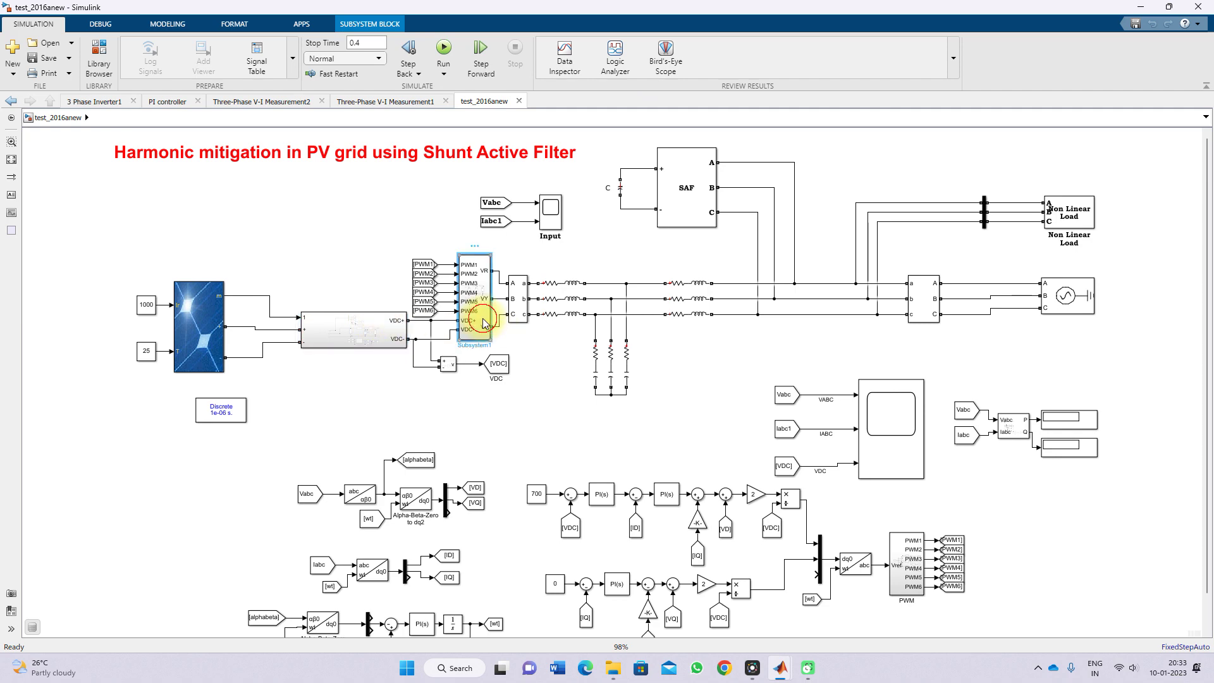
{"action": "double_click", "coordinate": [486, 313]}
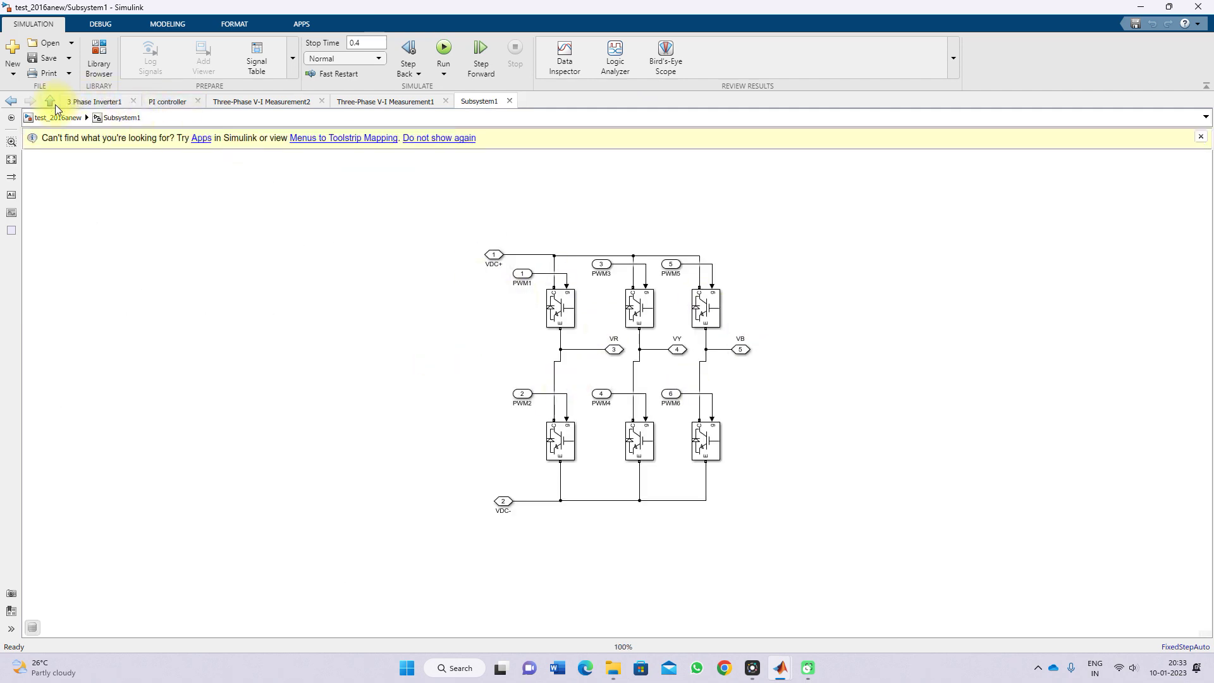
{"action": "left_click", "coordinate": [52, 103]}
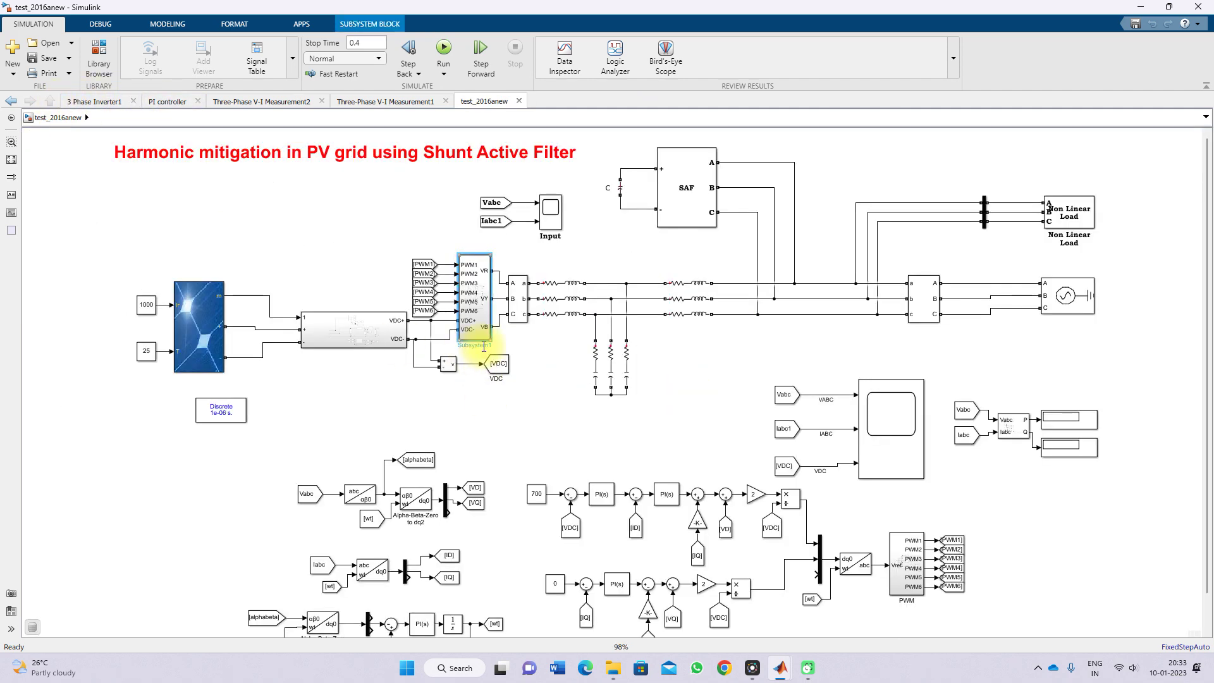
Fit the whole model in view, highlight the alphabeta-to-wt loop blocks, and tick the wt output with the screen pen
{"action": "left_click", "coordinate": [11, 159]}
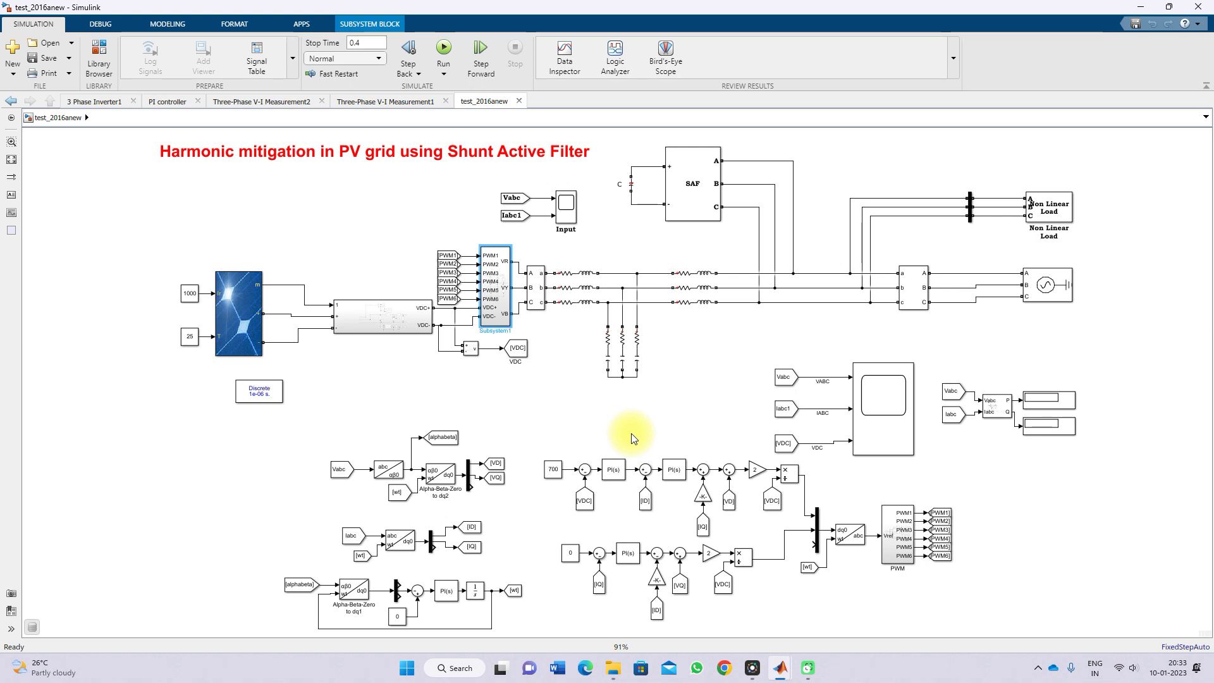
{"action": "left_click_drag", "start_coordinate": [270, 569], "coordinate": [504, 617]}
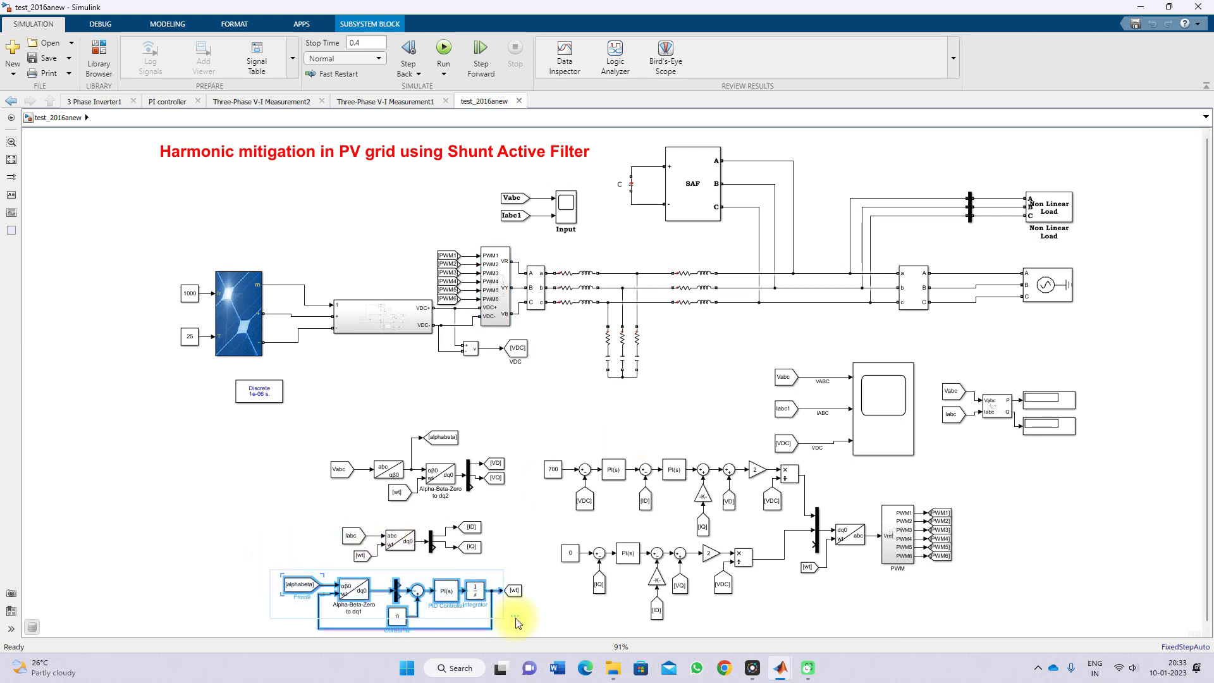
{"action": "left_click", "coordinate": [527, 556]}
{"action": "key", "text": "F12"}
{"action": "left_click_drag", "start_coordinate": [511, 587], "coordinate": [542, 568]}
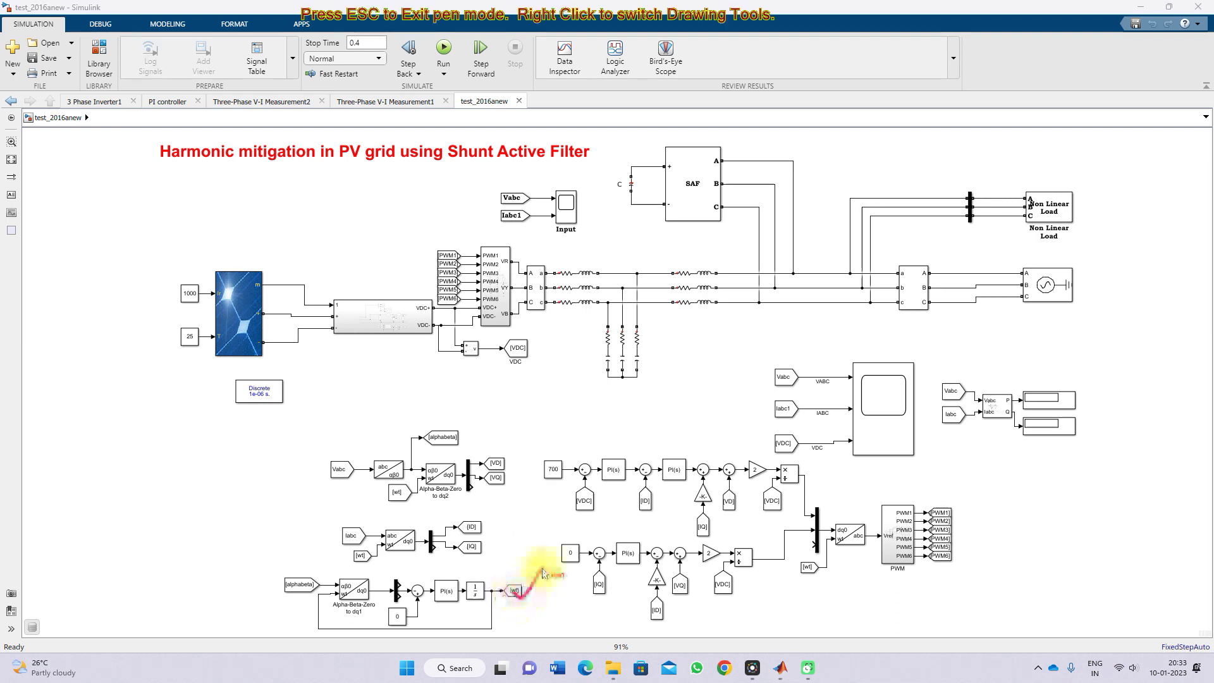
Underline the Vabc and Iabc inputs and tick their dq0 transformation blocks with the pen
{"action": "left_click_drag", "start_coordinate": [328, 479], "coordinate": [371, 479]}
{"action": "left_click_drag", "start_coordinate": [333, 550], "coordinate": [375, 551]}
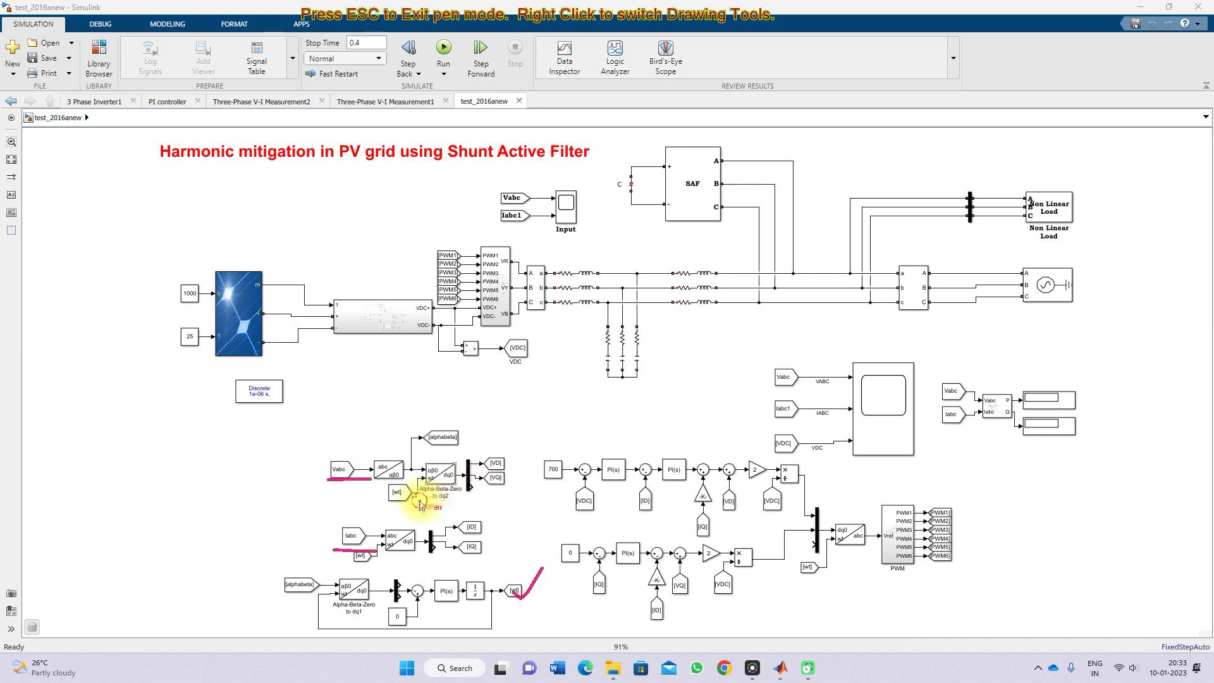
{"action": "left_click_drag", "start_coordinate": [419, 499], "coordinate": [454, 481]}
{"action": "left_click_drag", "start_coordinate": [385, 543], "coordinate": [424, 527]}
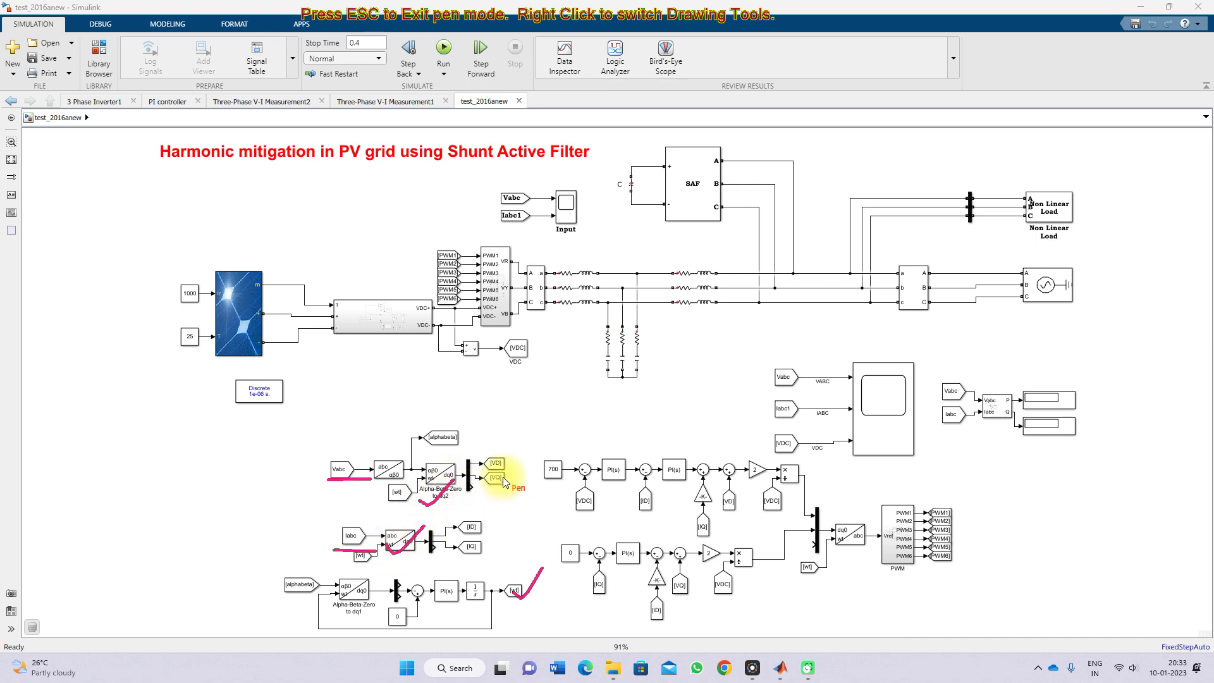
Tick the VD, VQ, ID and IQ outputs with the pen, and draw an arrow from the VDC measurement to the underlined 700 reference
{"action": "mouse_move", "coordinate": [503, 463]}
{"action": "left_mouse_down"}
{"action": "mouse_move", "coordinate": [521, 451]}
{"action": "mouse_move", "coordinate": [513, 473]}
{"action": "left_mouse_up"}
{"action": "mouse_move", "coordinate": [479, 529]}
{"action": "left_mouse_down"}
{"action": "mouse_move", "coordinate": [479, 554]}
{"action": "mouse_move", "coordinate": [502, 529]}
{"action": "left_mouse_up"}
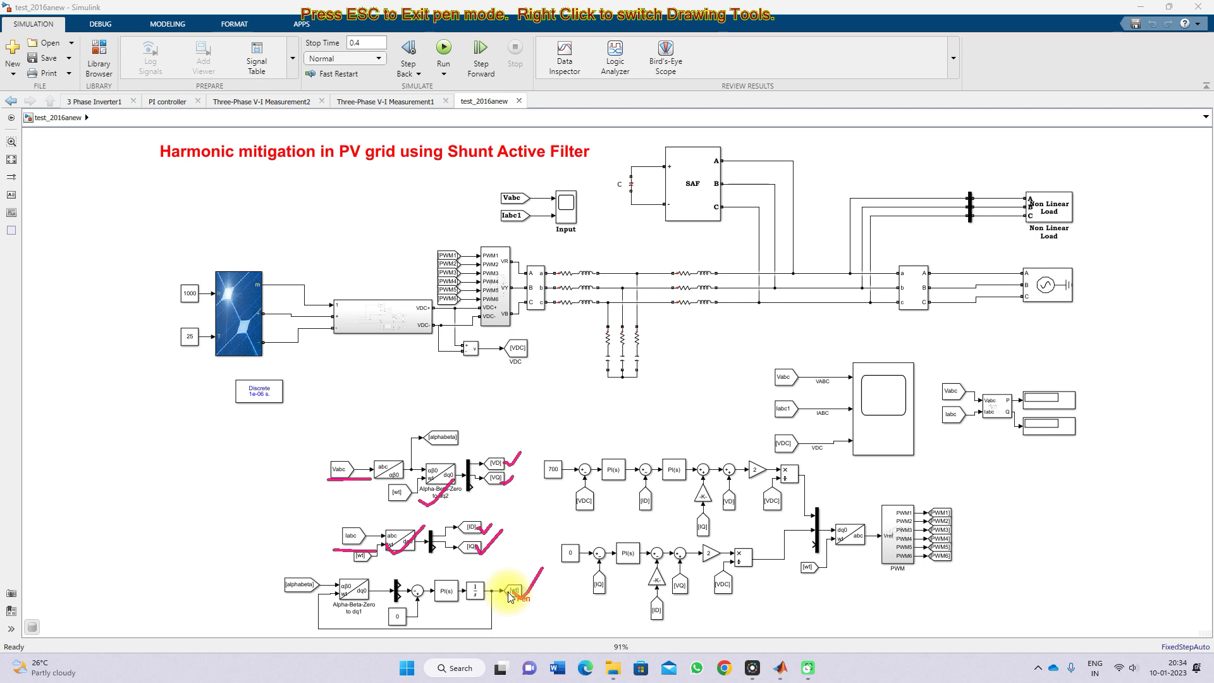
{"action": "mouse_move", "coordinate": [488, 351]}
{"action": "left_mouse_down"}
{"action": "mouse_move", "coordinate": [546, 408]}
{"action": "mouse_move", "coordinate": [559, 462]}
{"action": "left_mouse_up"}
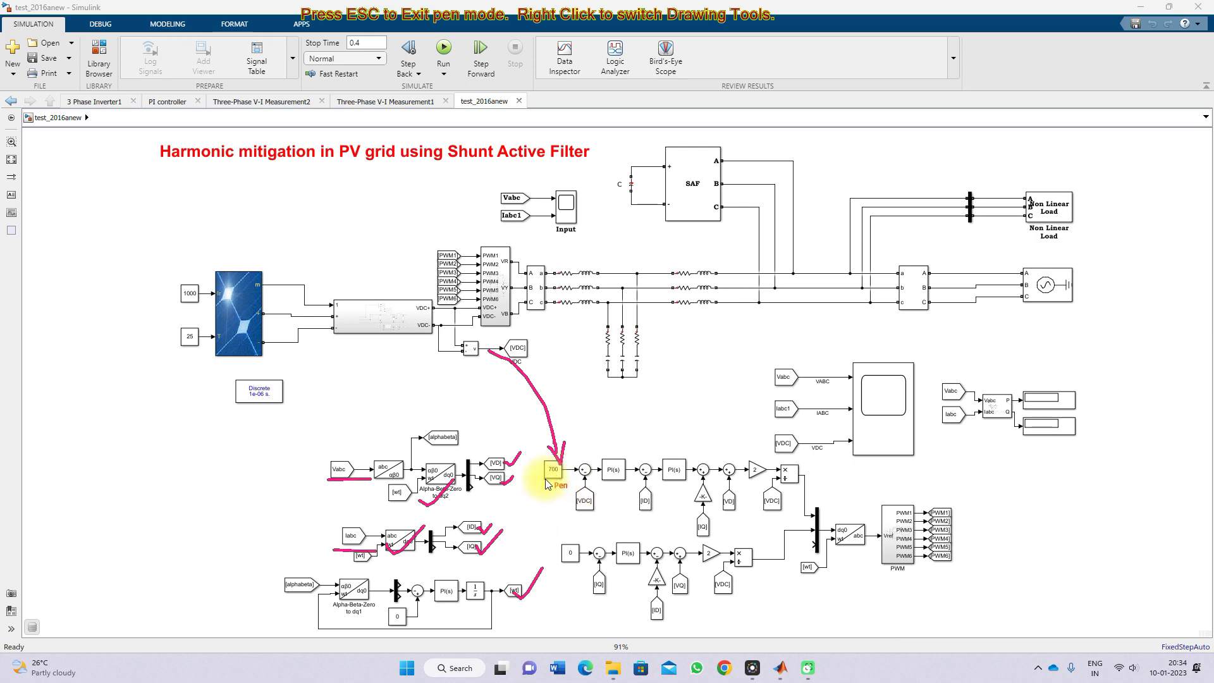
{"action": "left_click_drag", "start_coordinate": [541, 484], "coordinate": [572, 483]}
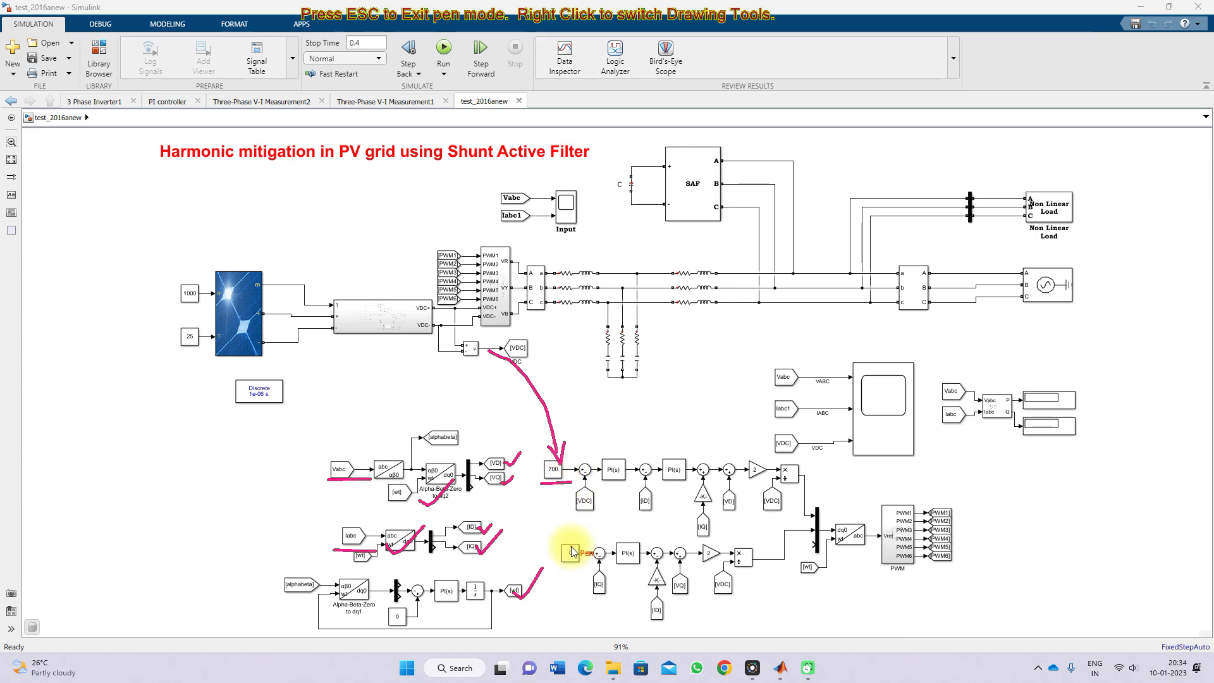
Tick the DC-voltage PI block, handwrite the Id reference label beside it, and mark the ID feedback and the 0 reference with arrows
{"action": "mouse_move", "coordinate": [599, 450]}
{"action": "left_mouse_down"}
{"action": "mouse_move", "coordinate": [608, 459]}
{"action": "mouse_move", "coordinate": [633, 431]}
{"action": "left_mouse_up"}
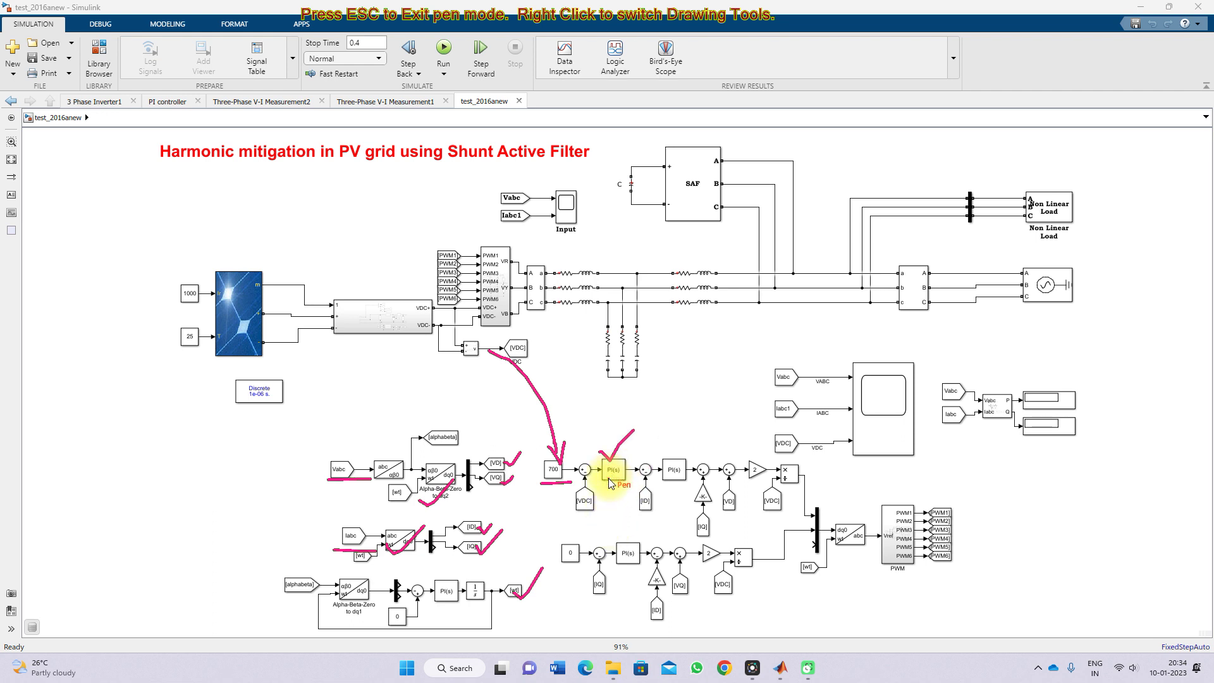
{"action": "left_click", "coordinate": [640, 444]}
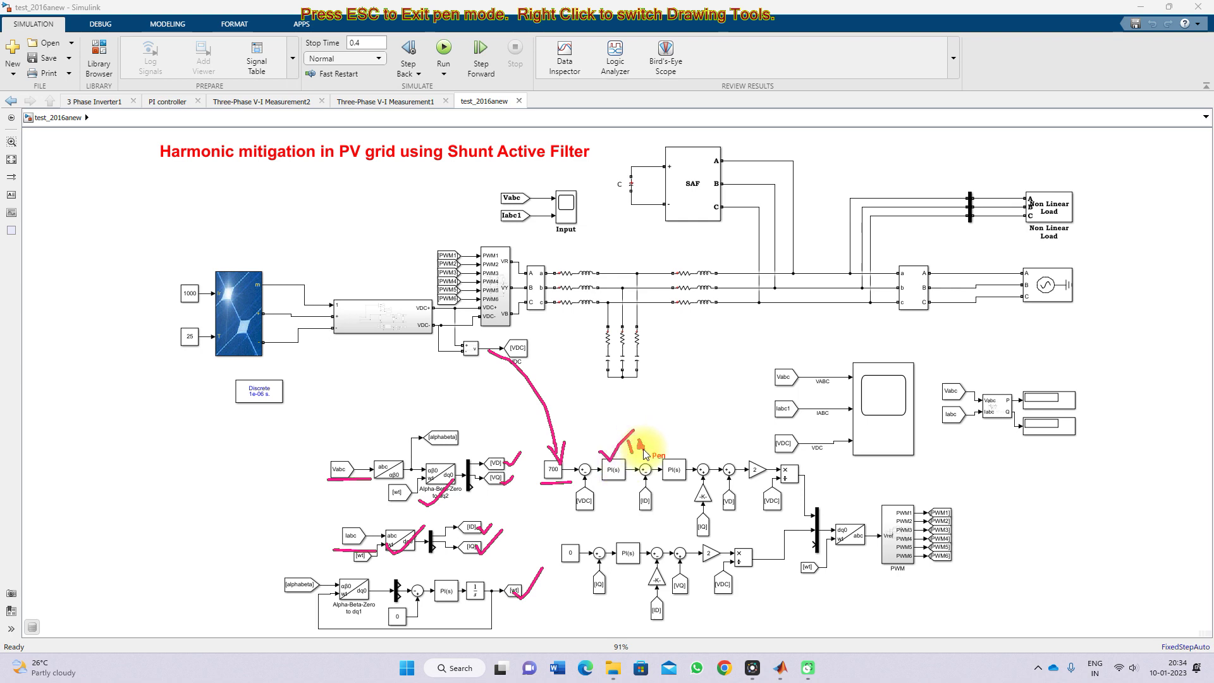
{"action": "left_click_drag", "start_coordinate": [646, 447], "coordinate": [654, 450]}
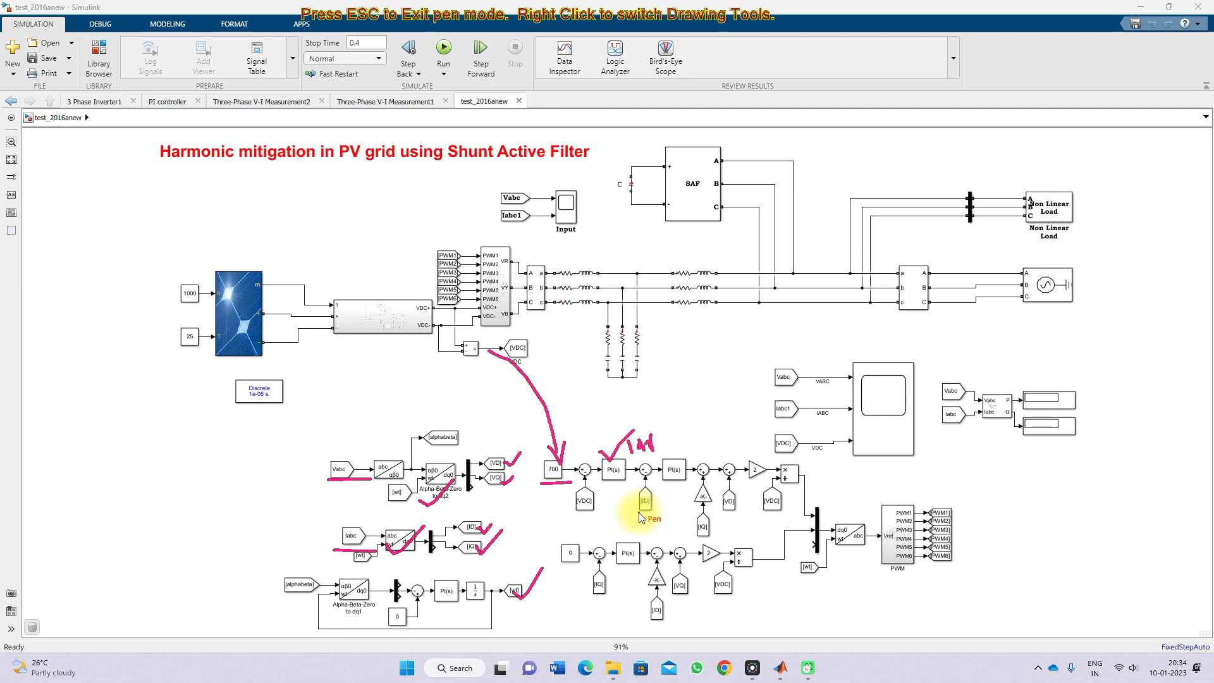
{"action": "mouse_move", "coordinate": [634, 514]}
{"action": "left_mouse_down"}
{"action": "mouse_move", "coordinate": [639, 500]}
{"action": "mouse_move", "coordinate": [632, 517]}
{"action": "left_mouse_up"}
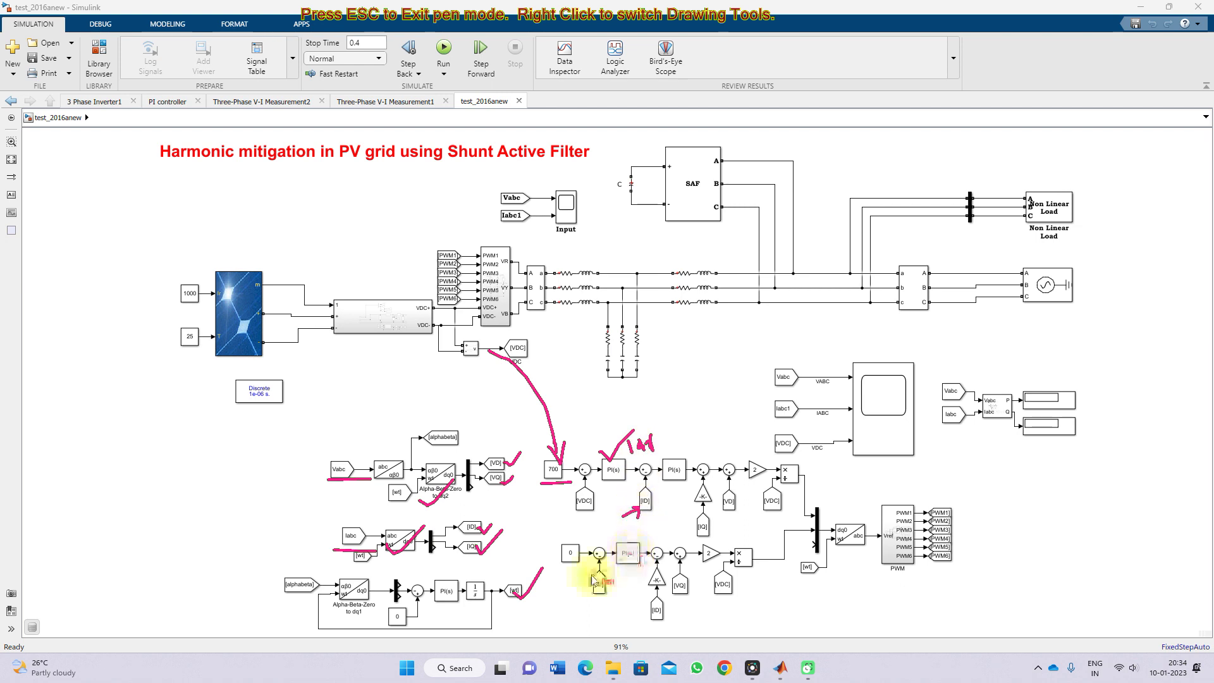
{"action": "mouse_move", "coordinate": [566, 566]}
{"action": "left_mouse_down"}
{"action": "mouse_move", "coordinate": [564, 587]}
{"action": "mouse_move", "coordinate": [564, 563]}
{"action": "mouse_move", "coordinate": [572, 573]}
{"action": "left_mouse_up"}
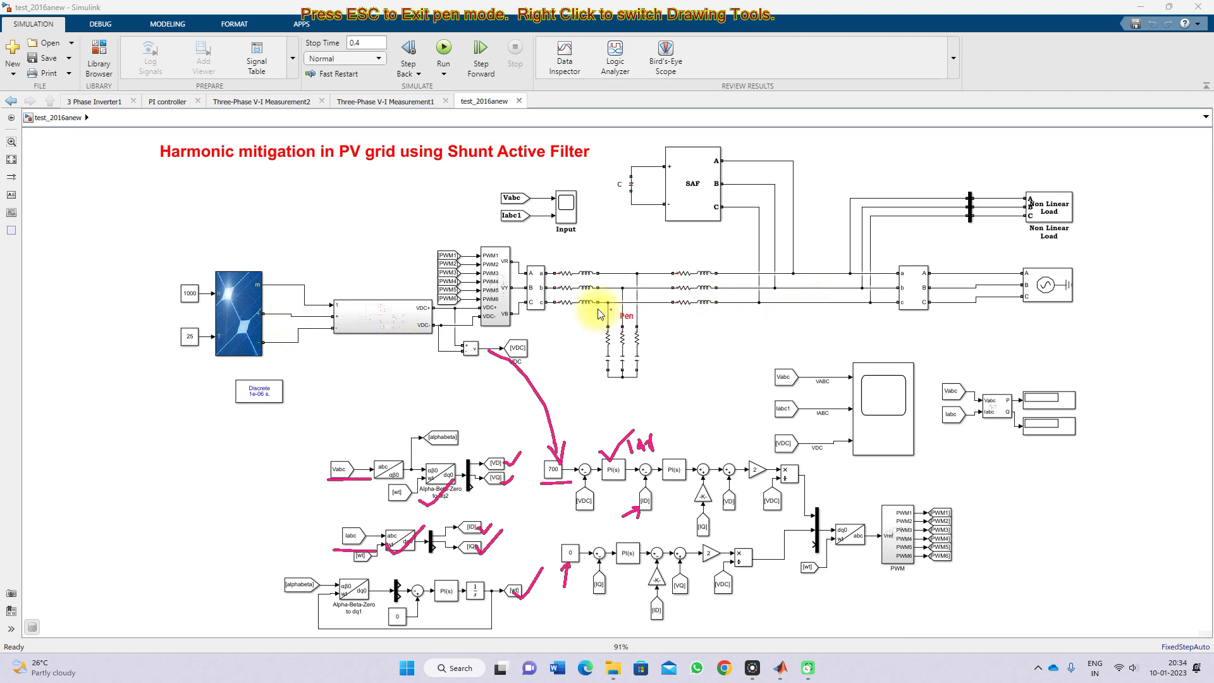
Draw an arrow along the power path from the PV array to the grid lines, and mark both current PI controllers and their inputs
{"action": "mouse_move", "coordinate": [289, 314]}
{"action": "left_mouse_down"}
{"action": "mouse_move", "coordinate": [755, 279]}
{"action": "mouse_move", "coordinate": [747, 298]}
{"action": "left_mouse_up"}
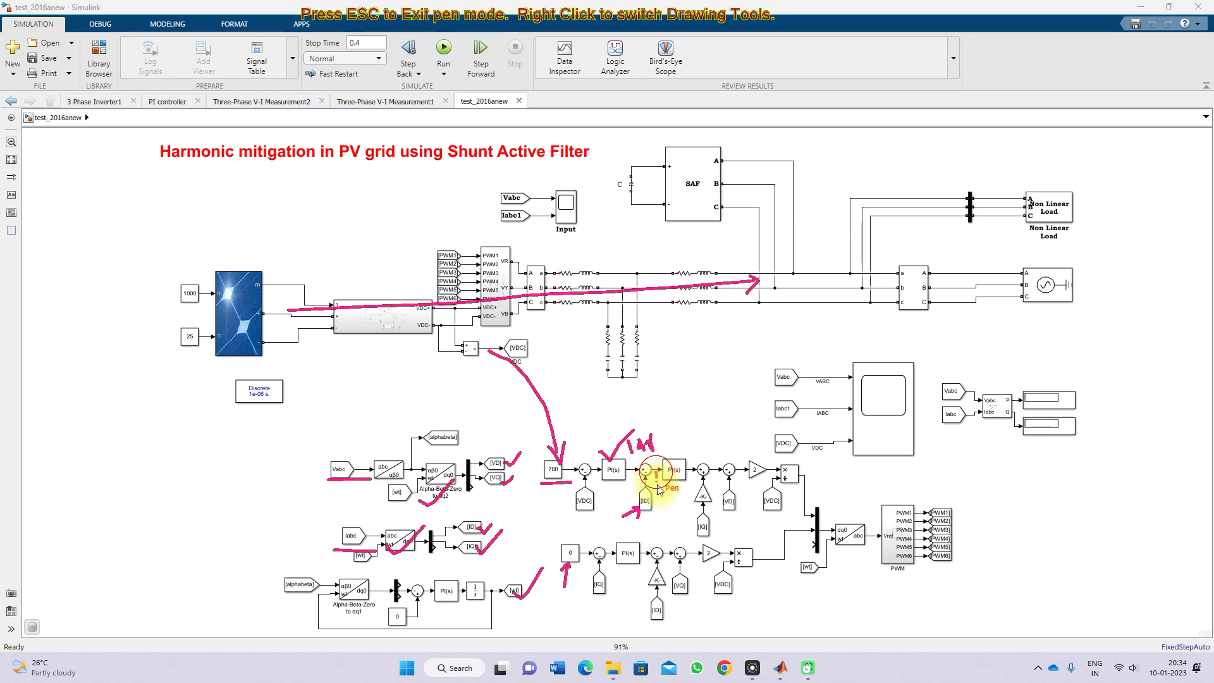
{"action": "left_click_drag", "start_coordinate": [657, 485], "coordinate": [657, 471]}
{"action": "left_click_drag", "start_coordinate": [608, 567], "coordinate": [617, 553]}
{"action": "left_click_drag", "start_coordinate": [665, 463], "coordinate": [682, 459]}
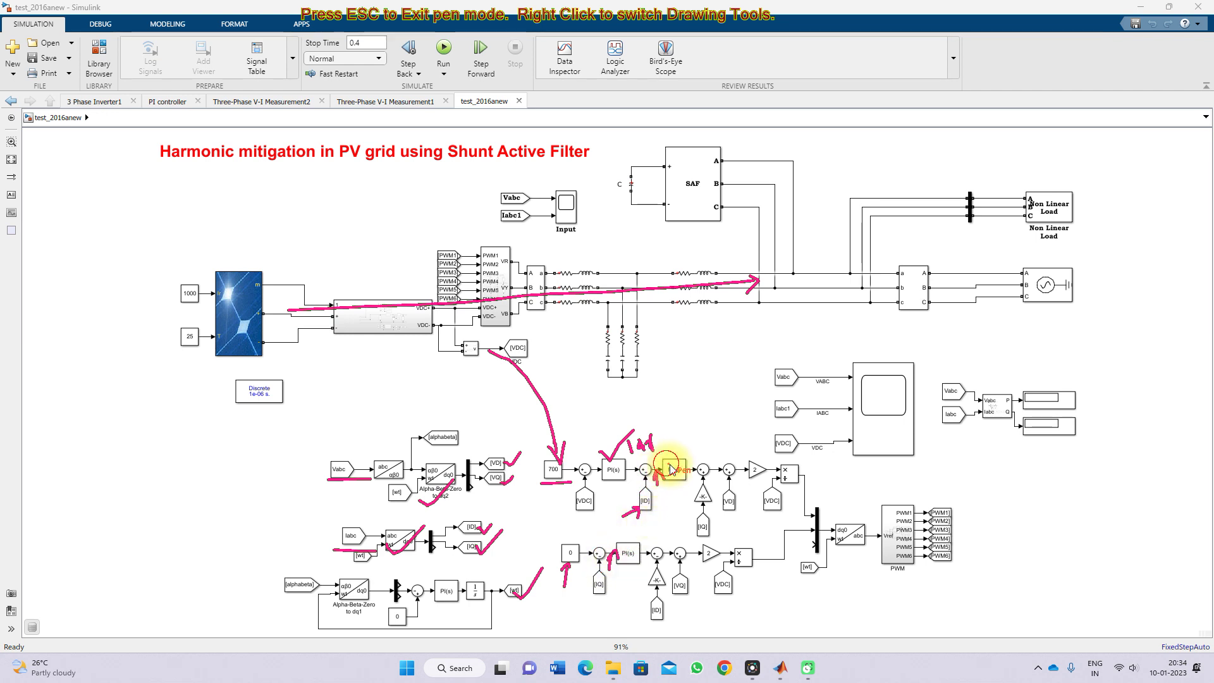
{"action": "left_click_drag", "start_coordinate": [625, 536], "coordinate": [641, 531]}
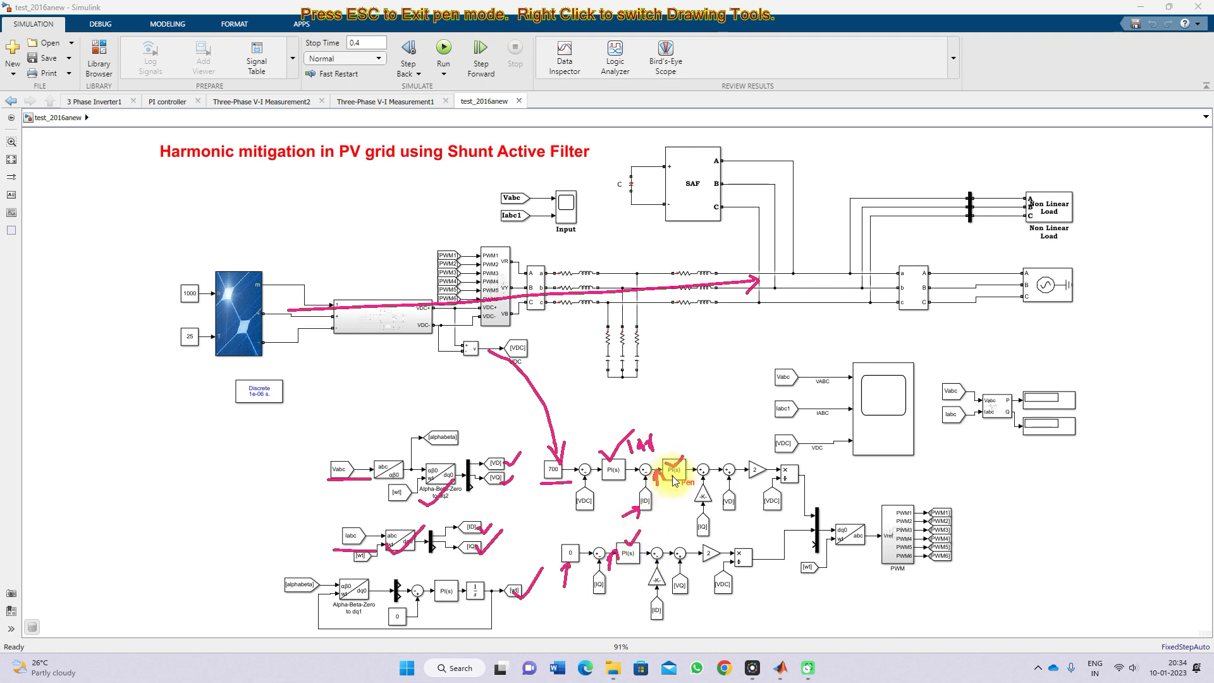
Circle the decoupling and VDC scaling blocks of both current loops, and clear the pen annotations
{"action": "mouse_move", "coordinate": [710, 447]}
{"action": "left_mouse_down"}
{"action": "mouse_move", "coordinate": [649, 536]}
{"action": "mouse_move", "coordinate": [631, 600]}
{"action": "mouse_move", "coordinate": [642, 630]}
{"action": "mouse_move", "coordinate": [711, 634]}
{"action": "mouse_move", "coordinate": [816, 507]}
{"action": "mouse_move", "coordinate": [820, 472]}
{"action": "mouse_move", "coordinate": [787, 448]}
{"action": "mouse_move", "coordinate": [706, 447]}
{"action": "left_mouse_up"}
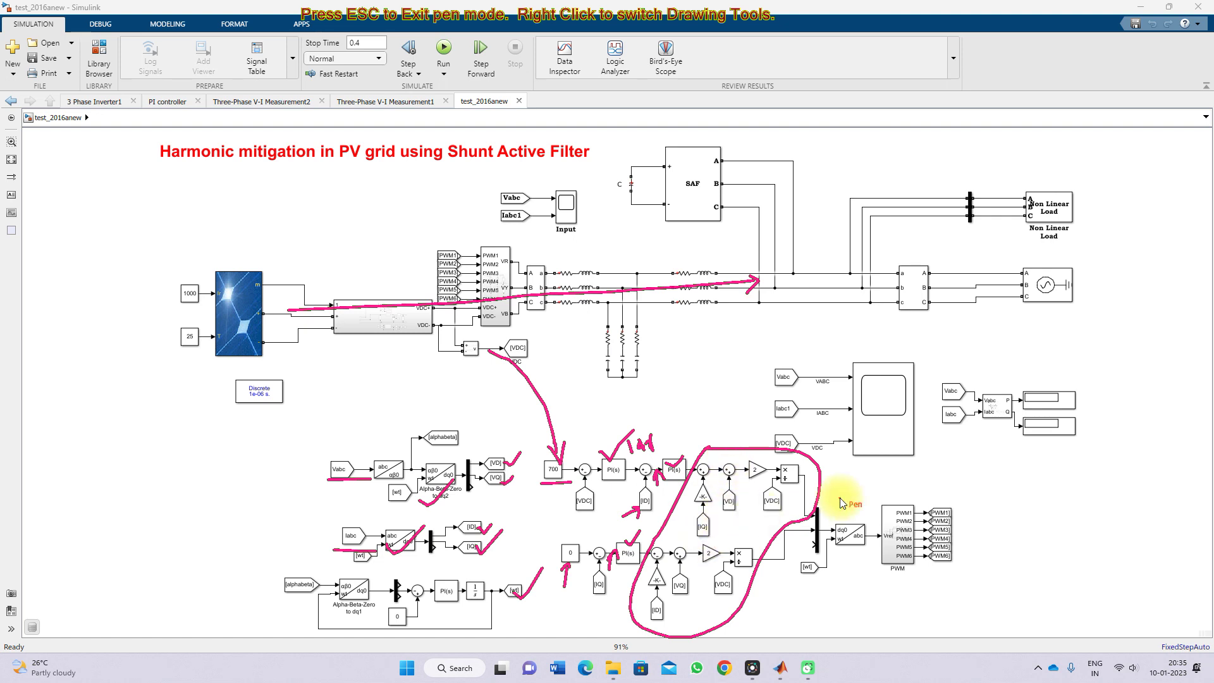
{"action": "key", "text": "Escape"}
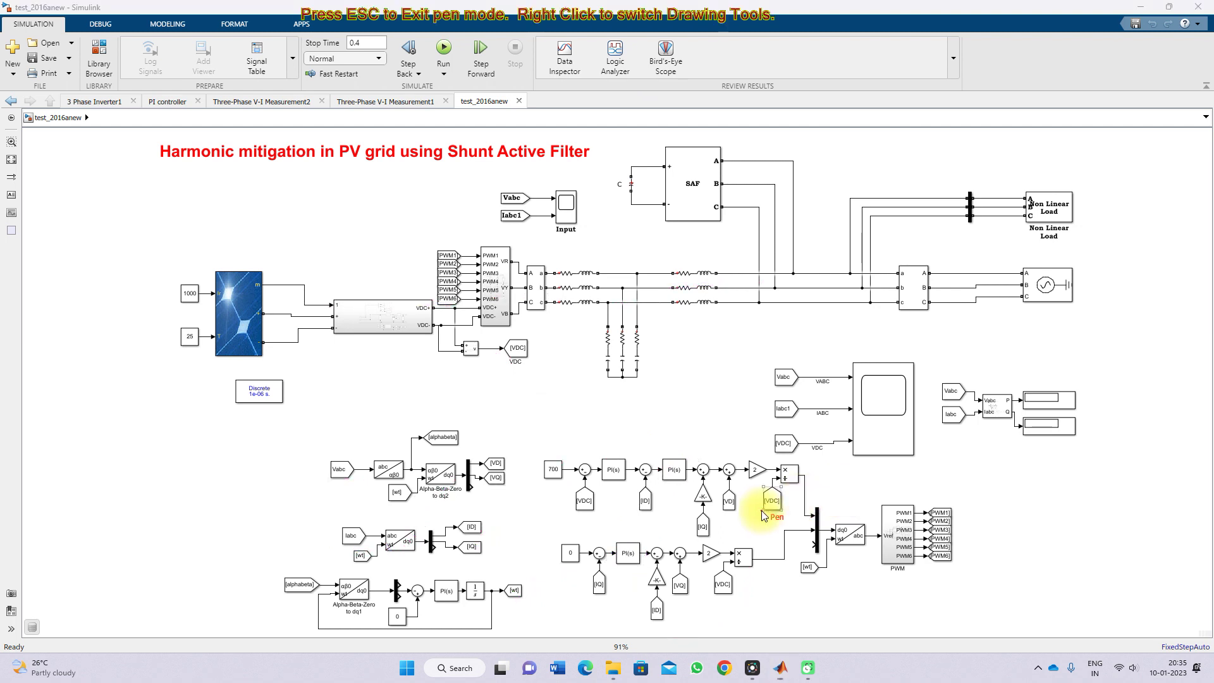
Tick the two control outputs feeding the mux and the dq0-to-abc transformation block, and exit pen mode
{"action": "left_click_drag", "start_coordinate": [798, 499], "coordinate": [825, 484]}
{"action": "left_click_drag", "start_coordinate": [777, 537], "coordinate": [800, 531]}
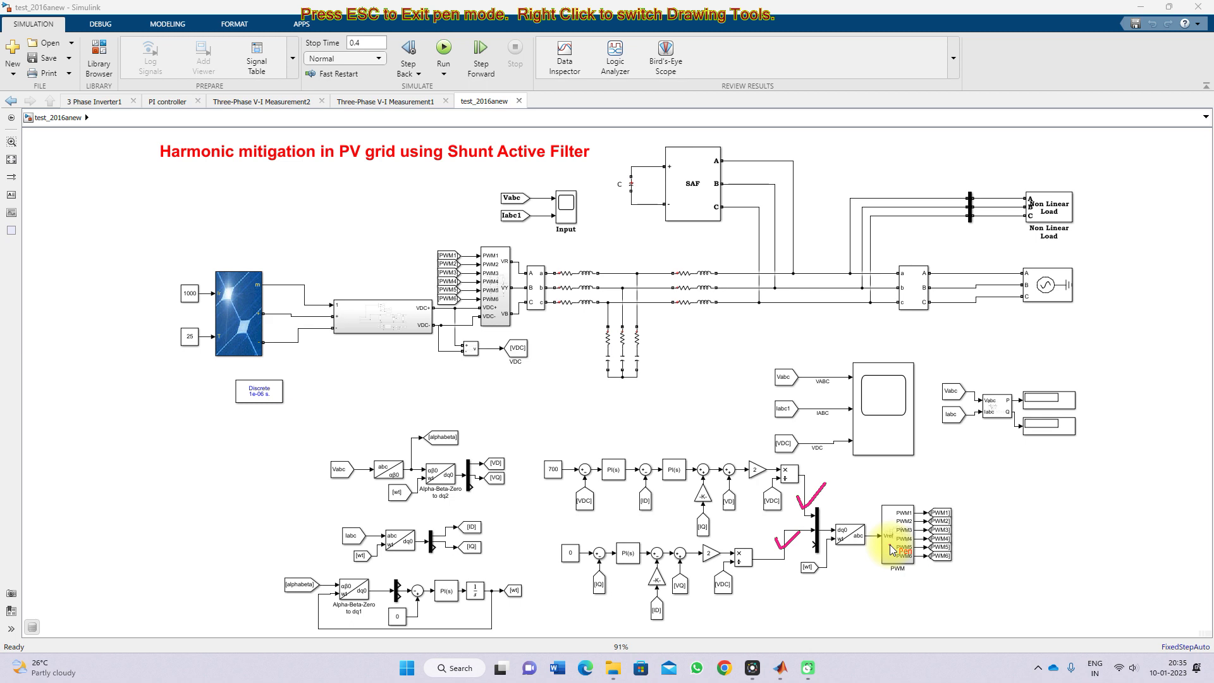
{"action": "mouse_move", "coordinate": [848, 513]}
{"action": "left_mouse_down"}
{"action": "mouse_move", "coordinate": [848, 488]}
{"action": "mouse_move", "coordinate": [847, 520]}
{"action": "mouse_move", "coordinate": [857, 504]}
{"action": "left_mouse_up"}
{"action": "key", "text": "Escape"}
Inspect the carrier comparison logic inside the PWM subsystem and return to the top-level model
{"action": "double_click", "coordinate": [897, 541]}
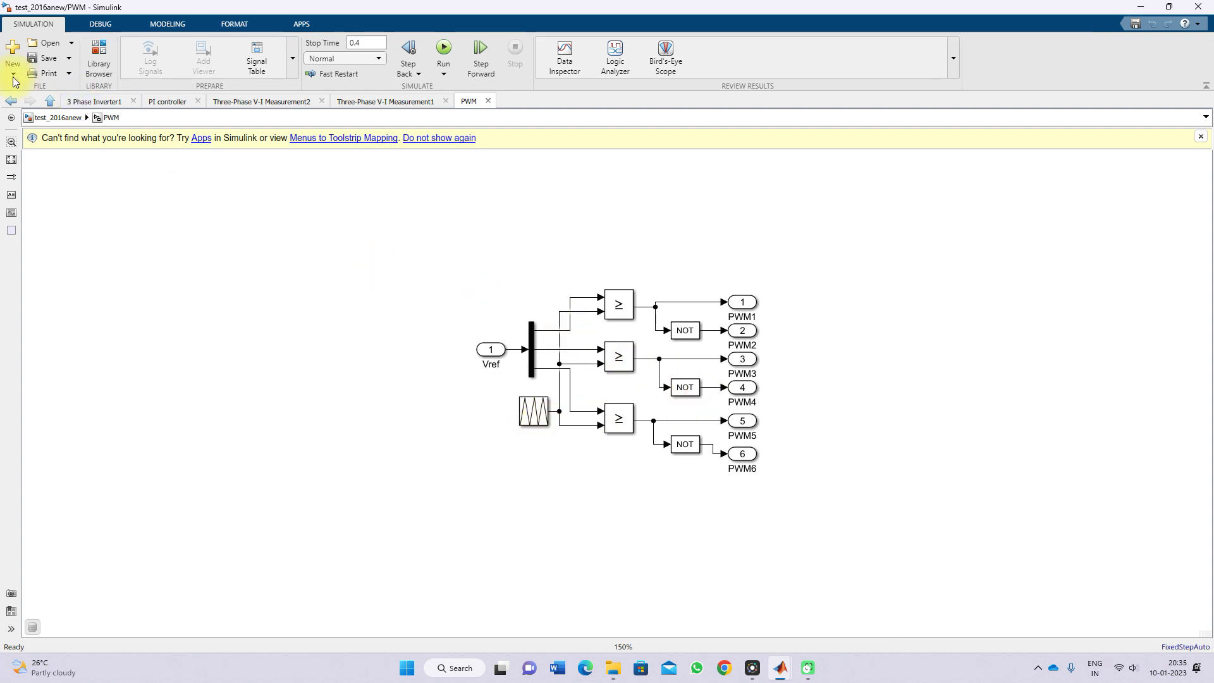
{"action": "left_click", "coordinate": [50, 101]}
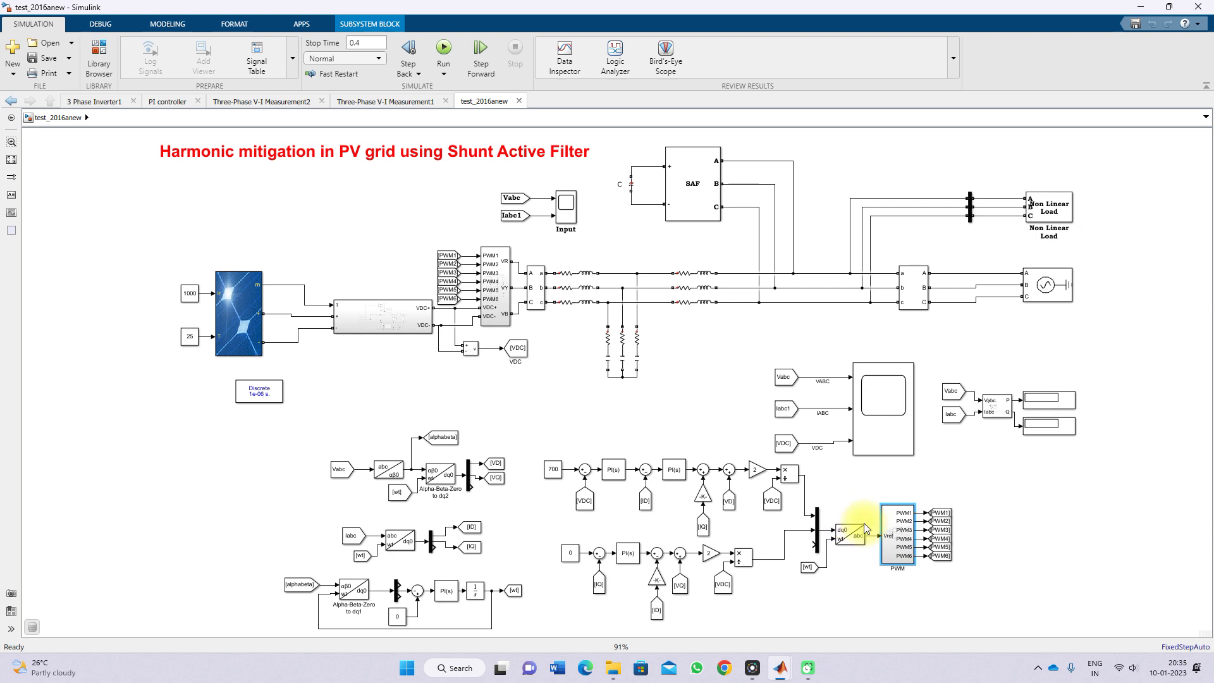
Draw pen strokes from the PWM outputs to the inverter and from the PV array to the grid lines, and clear them
{"action": "key", "text": "F9"}
{"action": "mouse_move", "coordinate": [959, 530]}
{"action": "left_mouse_down"}
{"action": "mouse_move", "coordinate": [976, 502]}
{"action": "mouse_move", "coordinate": [686, 320]}
{"action": "mouse_move", "coordinate": [494, 270]}
{"action": "mouse_move", "coordinate": [499, 286]}
{"action": "left_mouse_up"}
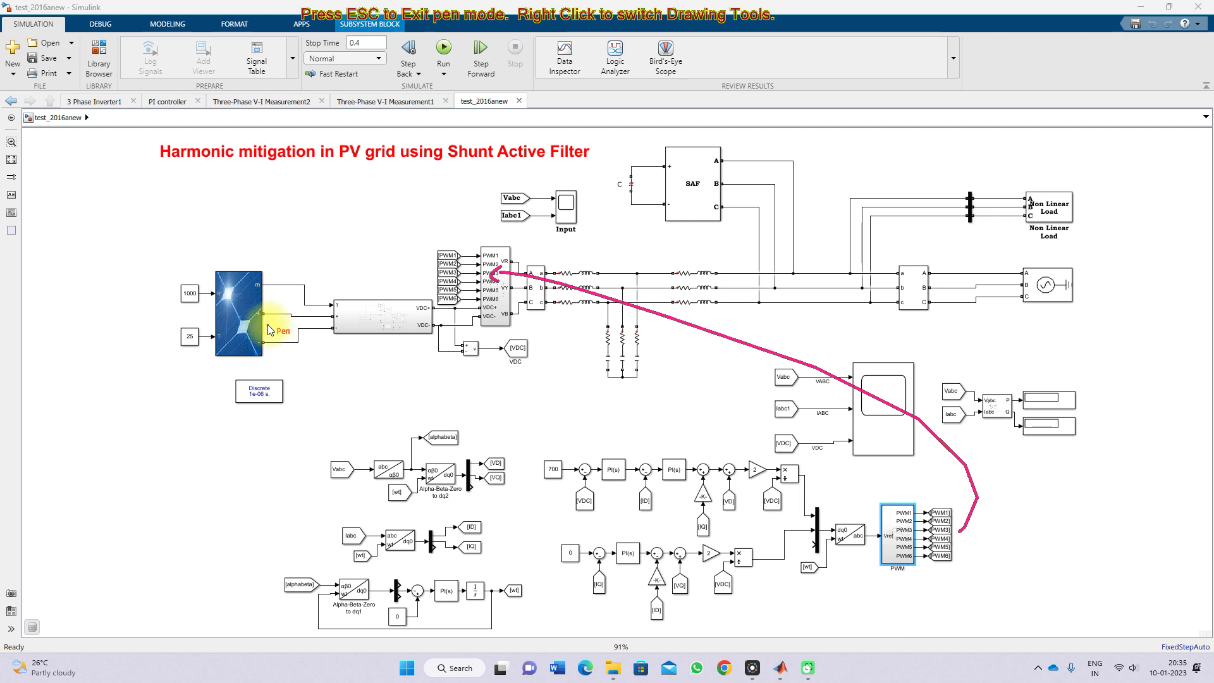
{"action": "mouse_move", "coordinate": [269, 327]}
{"action": "left_mouse_down"}
{"action": "mouse_move", "coordinate": [550, 292]}
{"action": "mouse_move", "coordinate": [804, 284]}
{"action": "left_mouse_up"}
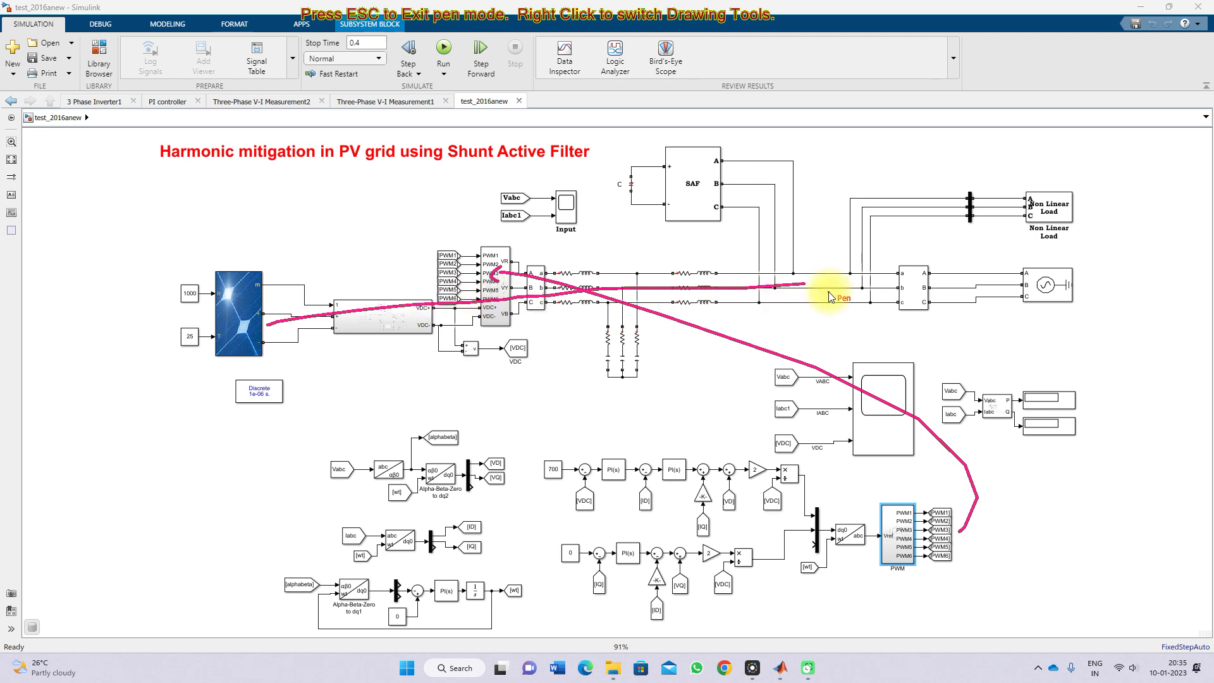
{"action": "key", "text": "Escape"}
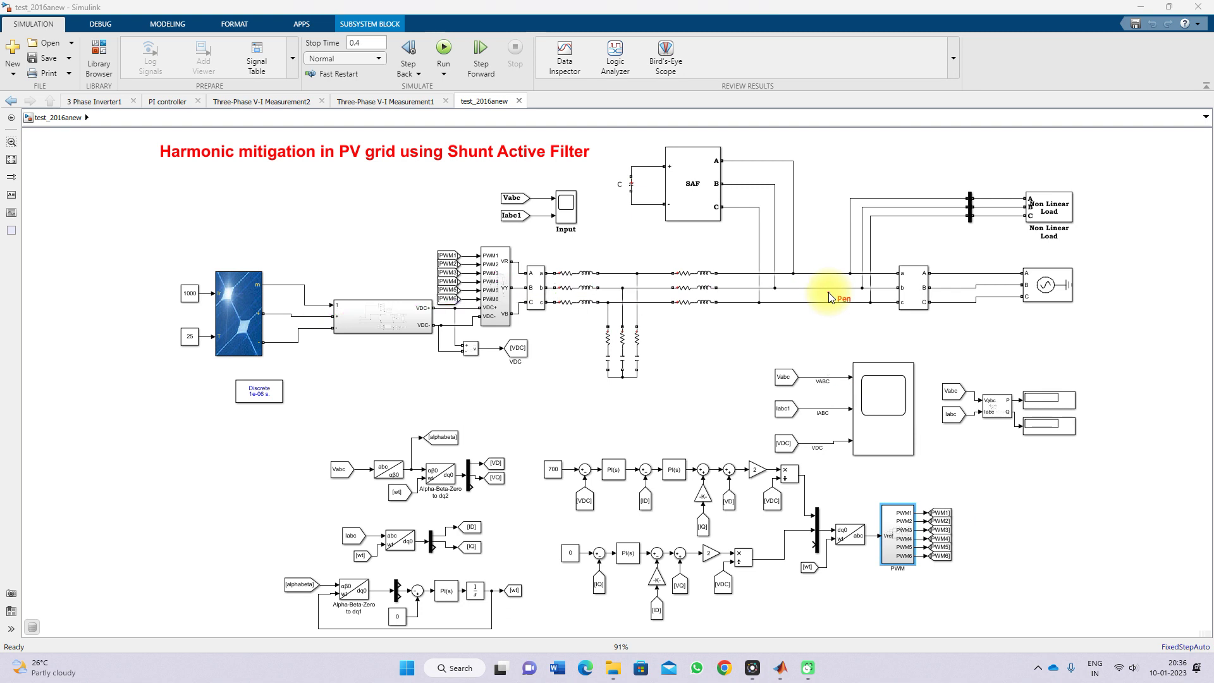
Inspect the parameters of the three-phase grid source block and close its dialog
{"action": "double_click", "coordinate": [1026, 293]}
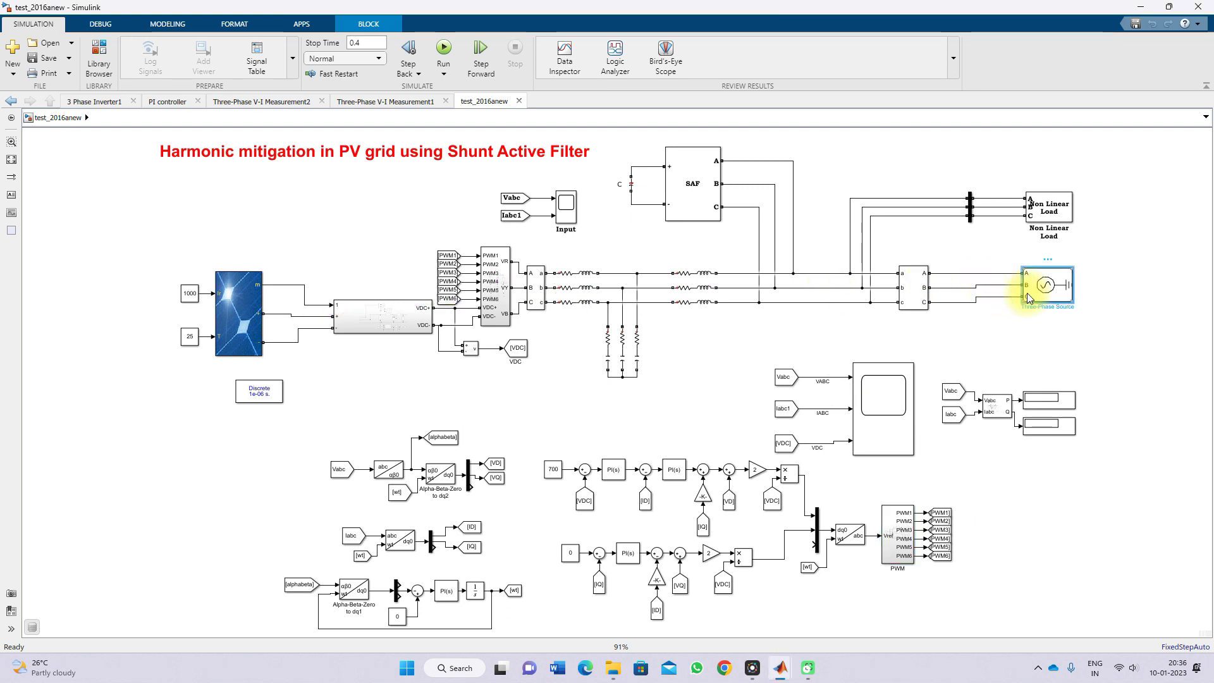
{"action": "double_click", "coordinate": [848, 281]}
{"action": "left_click", "coordinate": [833, 426]}
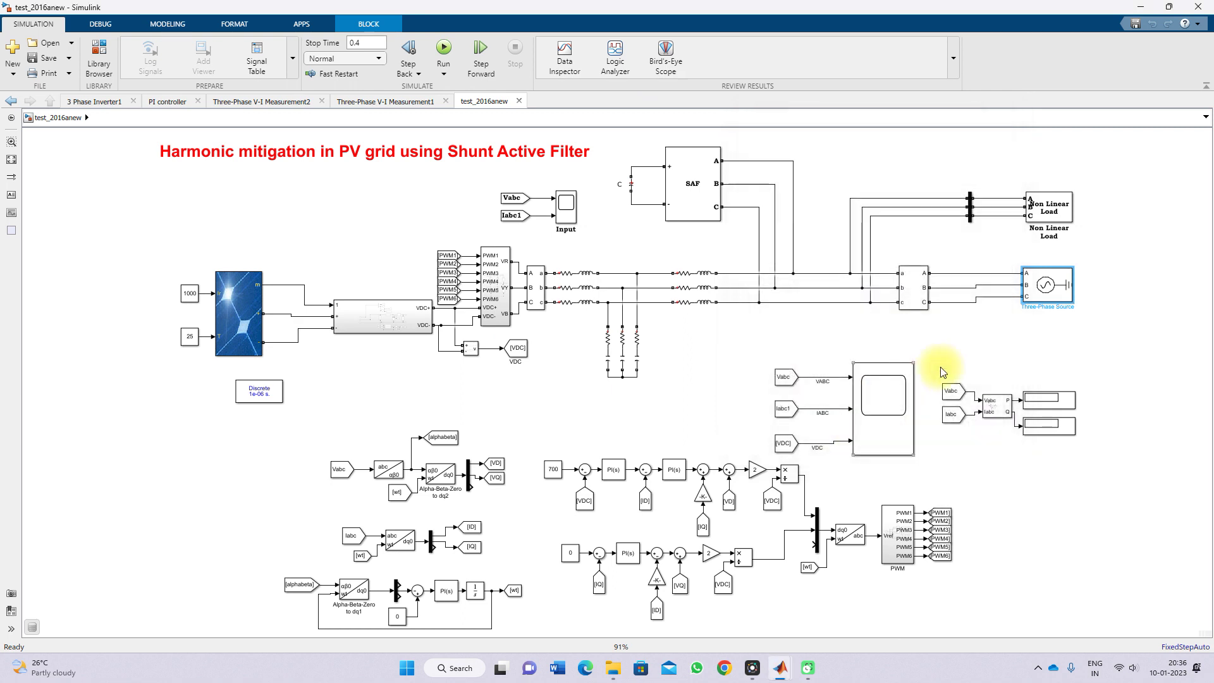
Inspect the diode bridge and RL load inside the Non Linear Load subsystem and return to the top-level model
{"action": "left_click", "coordinate": [1041, 215]}
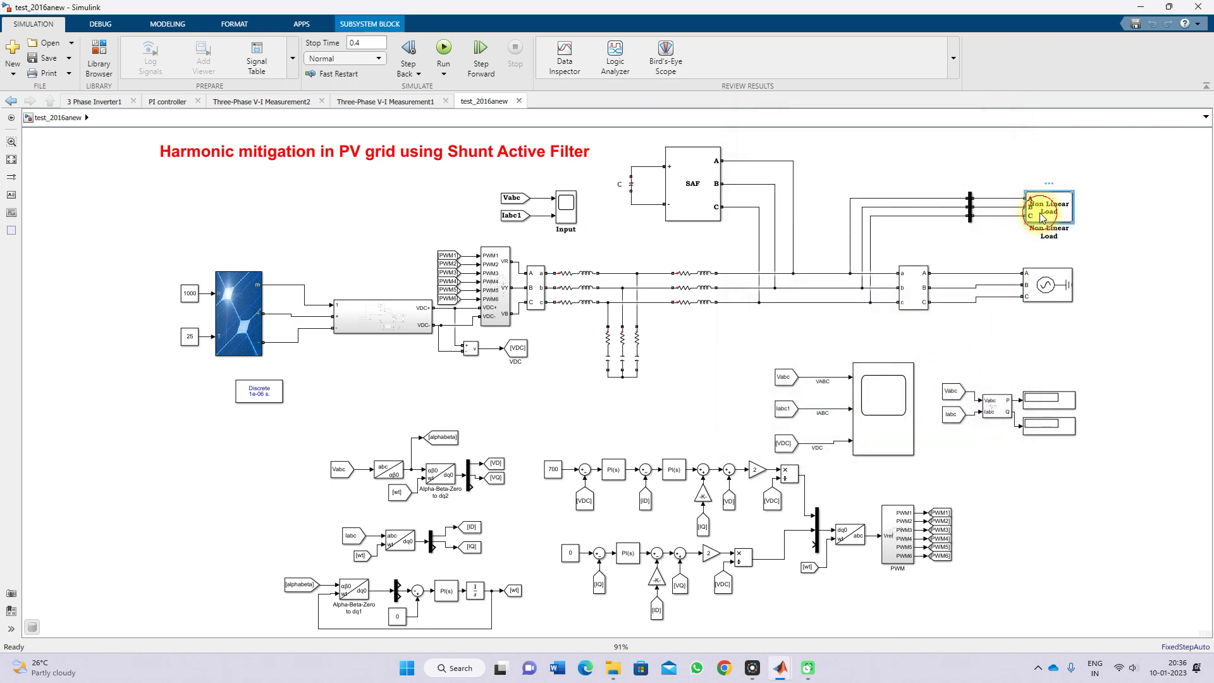
{"action": "double_click", "coordinate": [1042, 216]}
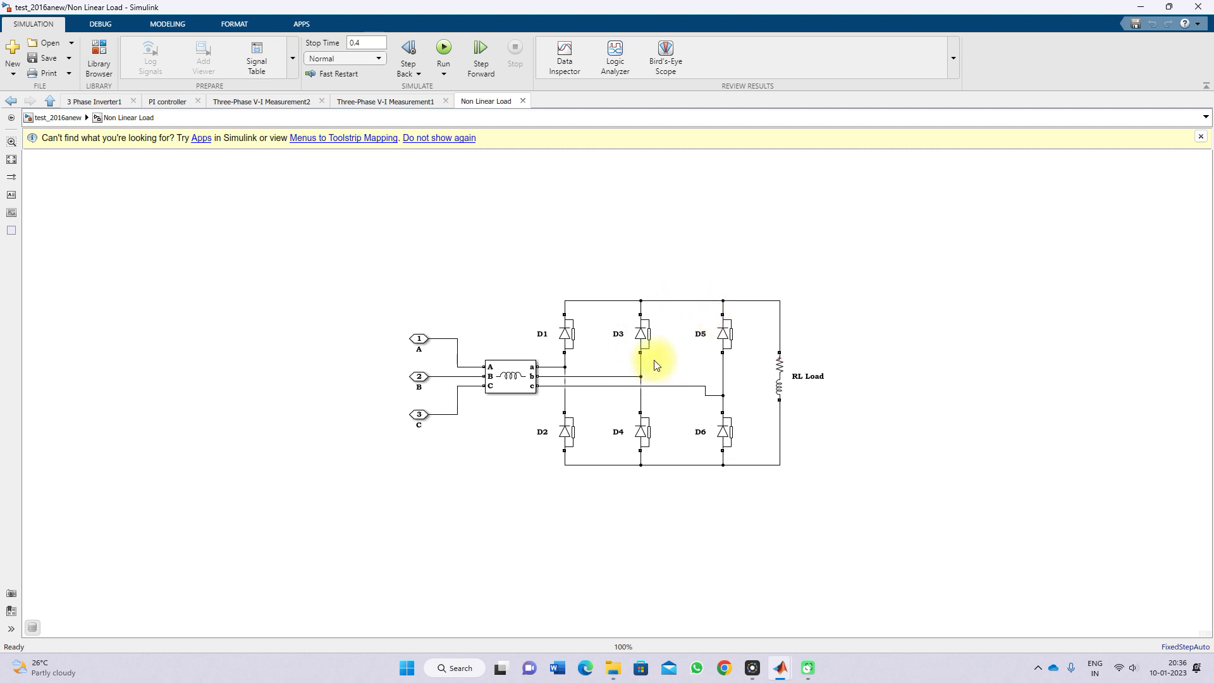
{"action": "left_click", "coordinate": [50, 103]}
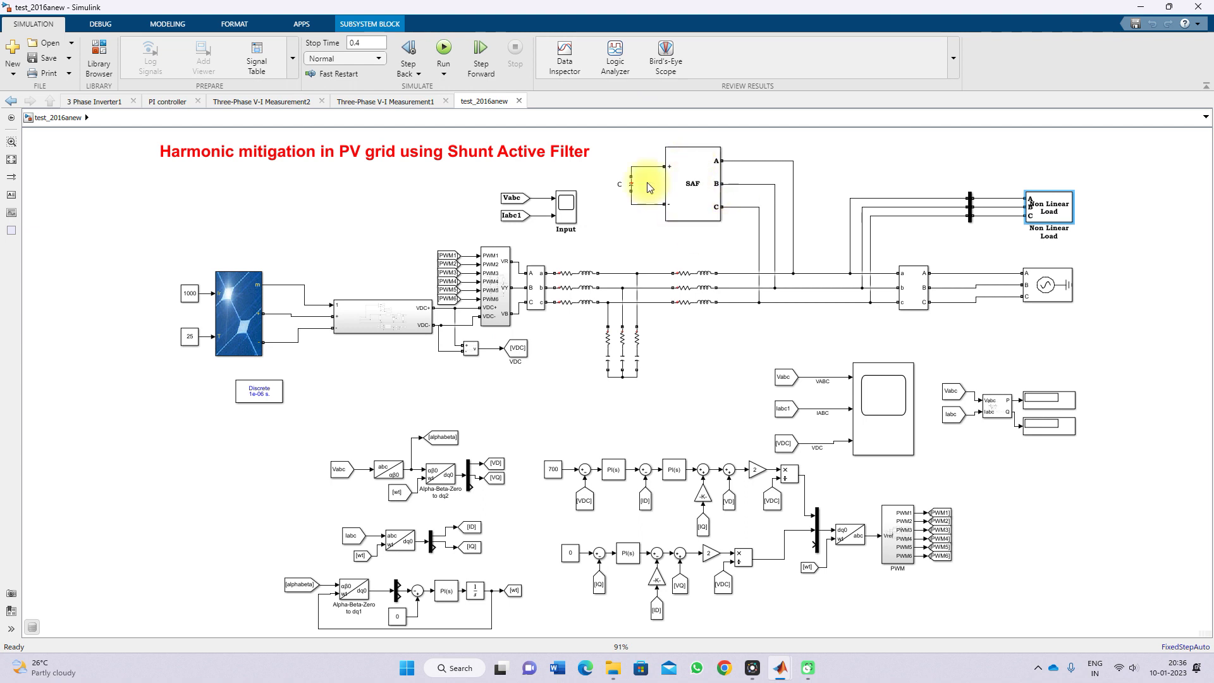
Highlight the shunt active filter's capacitor C, and open the SAF subsystem fitted to the view
{"action": "left_click", "coordinate": [629, 186]}
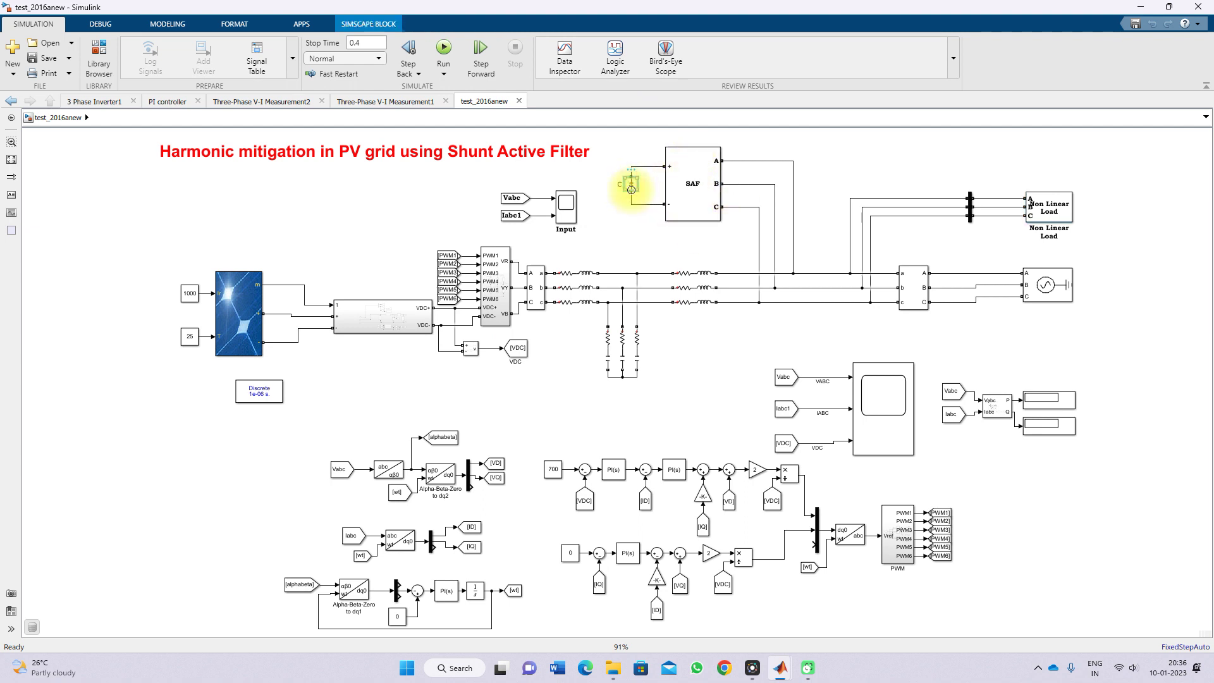
{"action": "left_click", "coordinate": [681, 188]}
{"action": "double_click", "coordinate": [682, 187]}
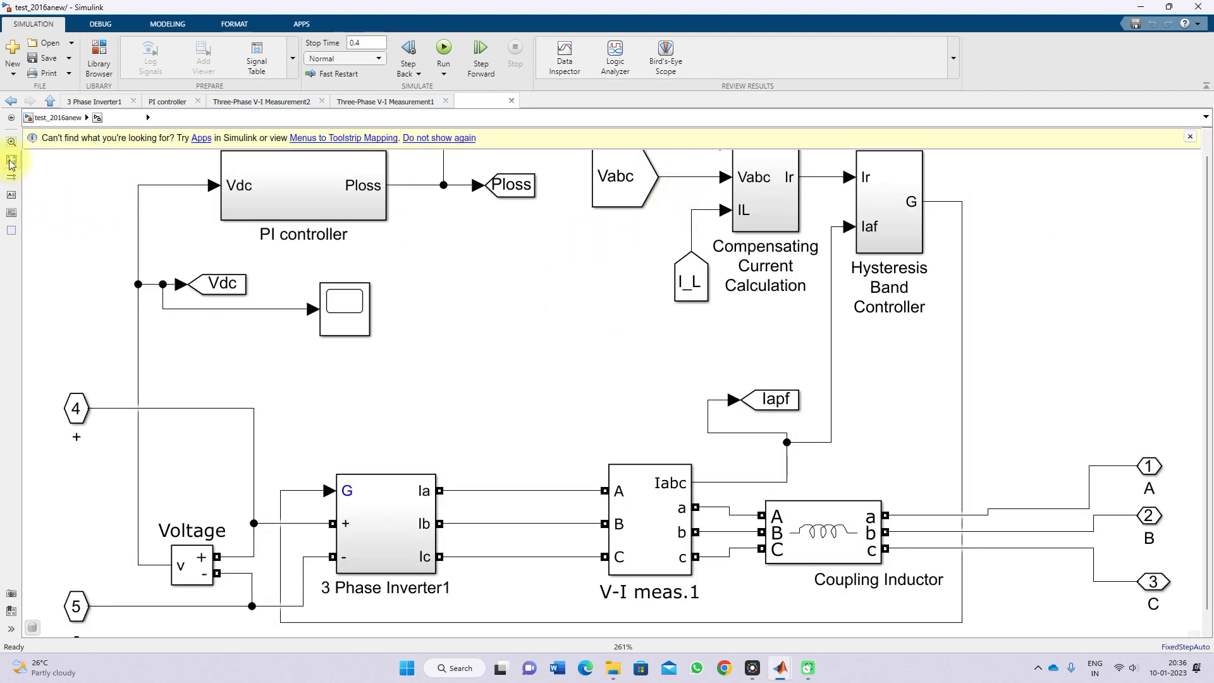
{"action": "left_click", "coordinate": [11, 162]}
Highlight the filter's three-phase inverter, coupling inductor and PI controller blocks, and dismiss the notification bar
{"action": "left_click", "coordinate": [399, 488]}
{"action": "left_click", "coordinate": [395, 492]}
{"action": "left_click", "coordinate": [794, 528]}
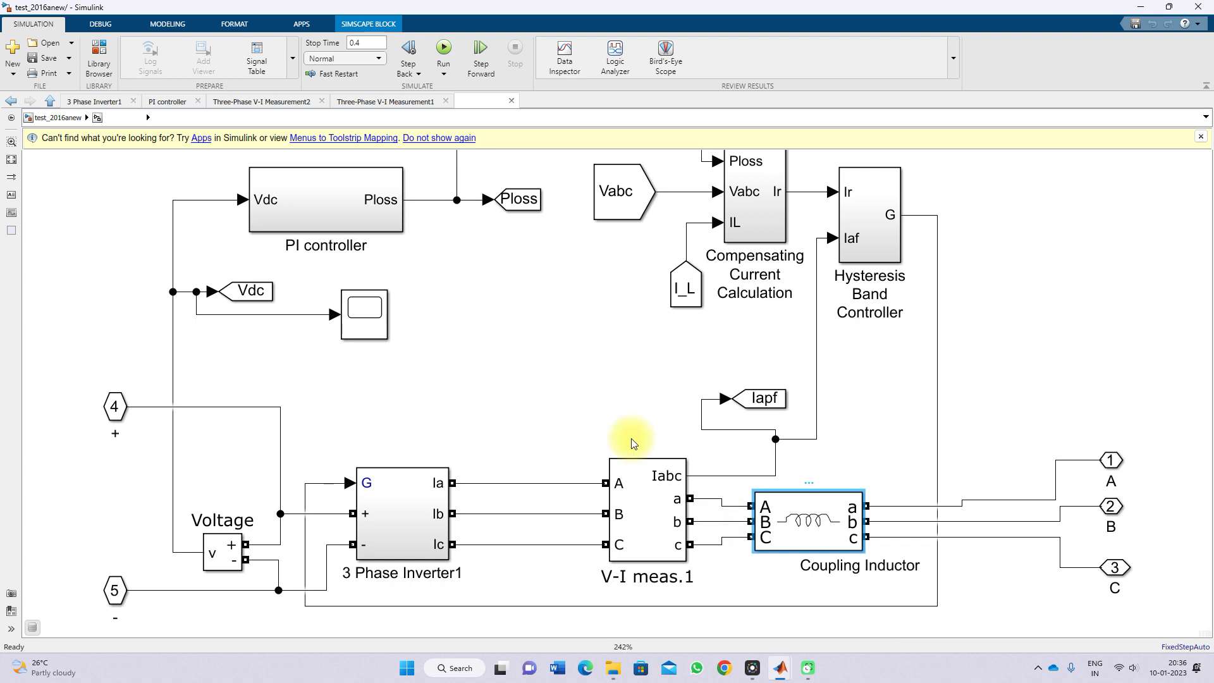
{"action": "left_click", "coordinate": [347, 230]}
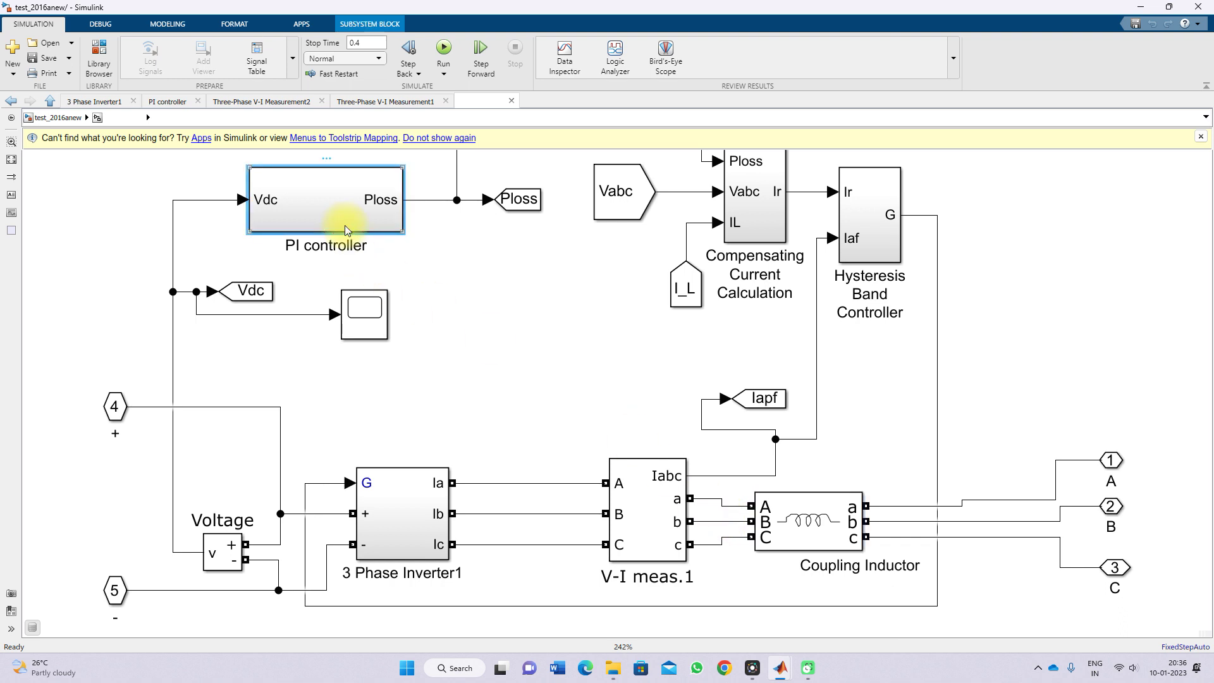
{"action": "left_click", "coordinate": [1200, 136]}
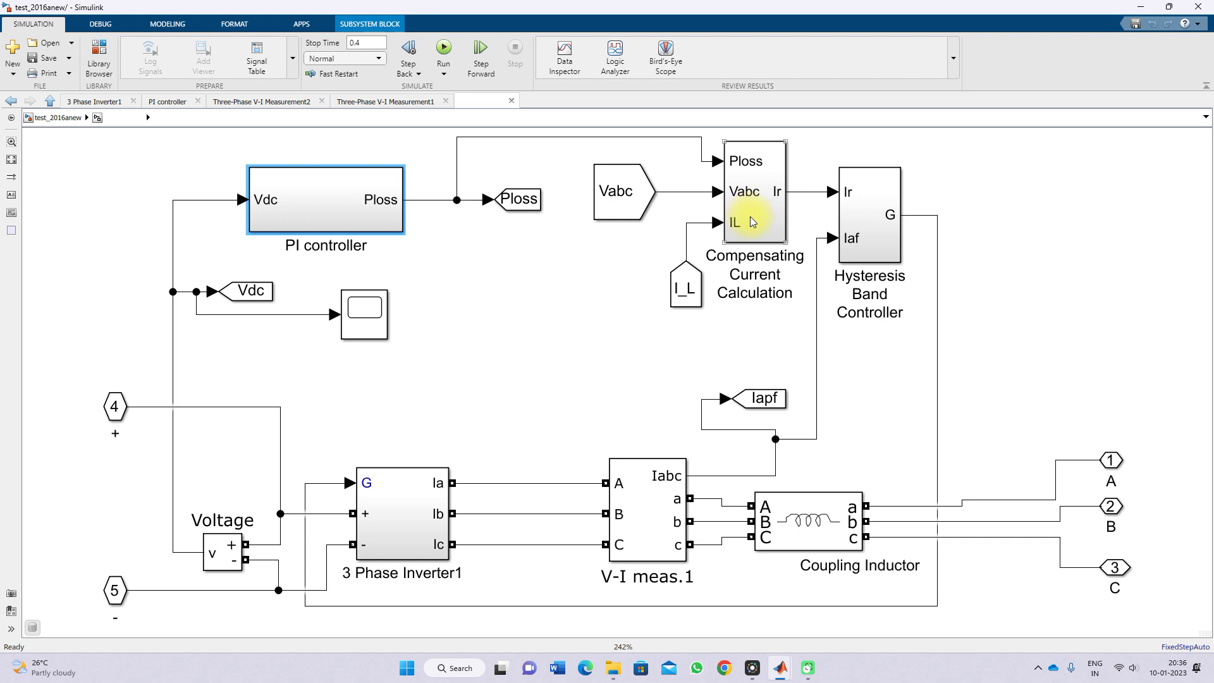
Inspect the Hysteresis Band Controller subsystem and return to the SAF subsystem
{"action": "left_click", "coordinate": [872, 248]}
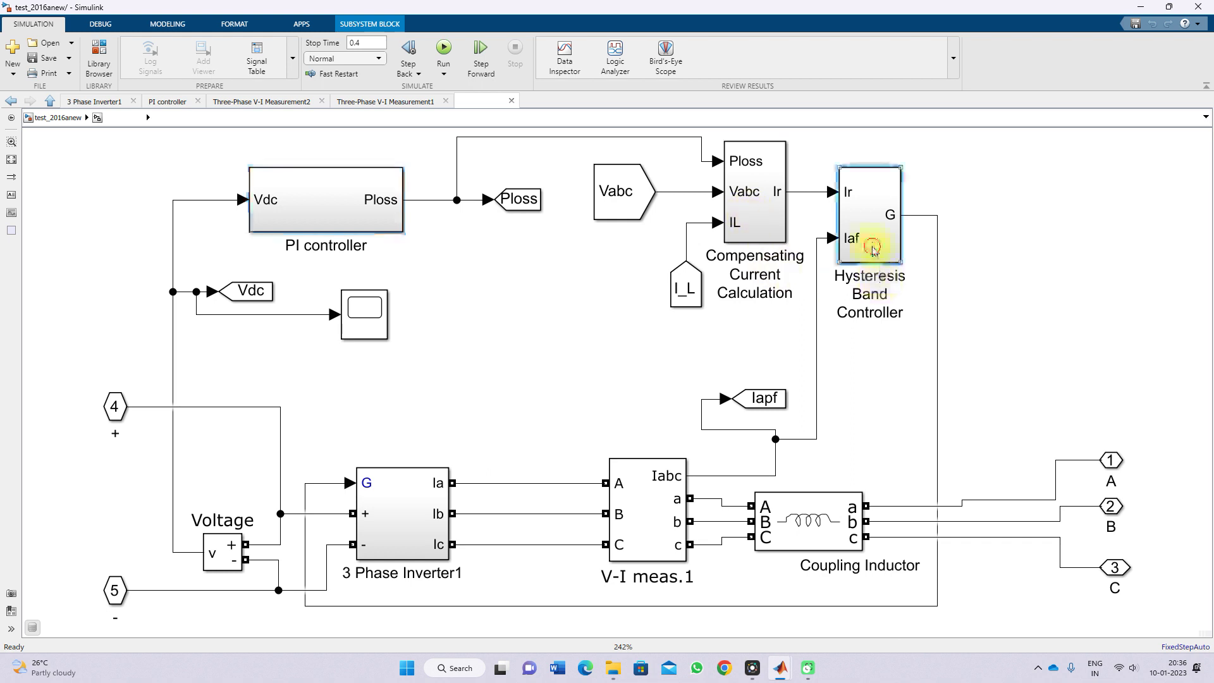
{"action": "double_click", "coordinate": [873, 251]}
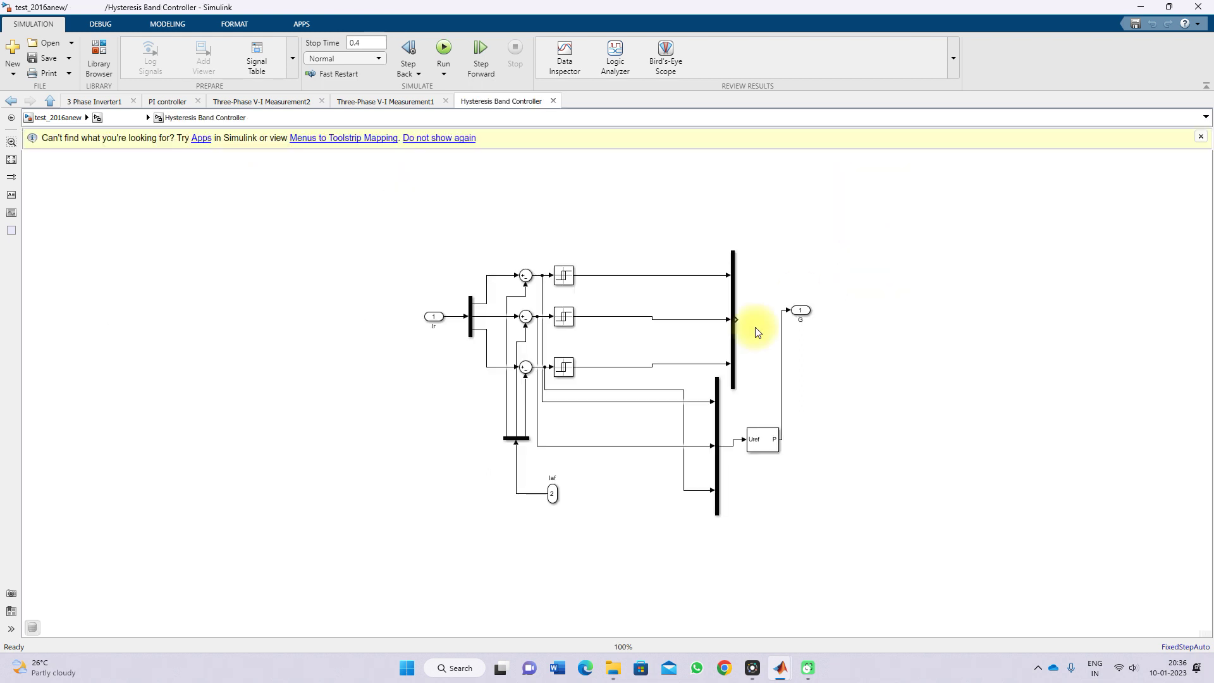
{"action": "left_click", "coordinate": [50, 101]}
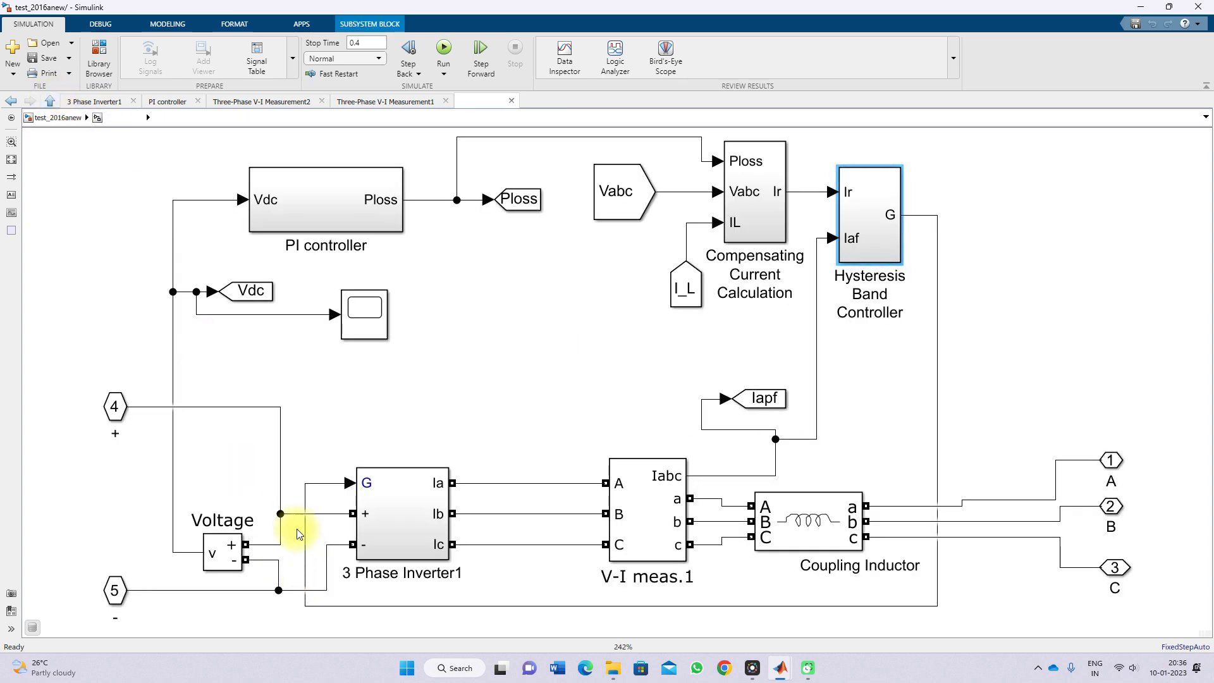
Draw a pen arrow from the DC voltage measurement up to the PI controller, and exit pen mode
{"action": "key", "text": "ctrl+shift+d"}
{"action": "mouse_move", "coordinate": [298, 542]}
{"action": "left_mouse_down"}
{"action": "mouse_move", "coordinate": [272, 517]}
{"action": "mouse_move", "coordinate": [217, 332]}
{"action": "mouse_move", "coordinate": [265, 260]}
{"action": "left_mouse_up"}
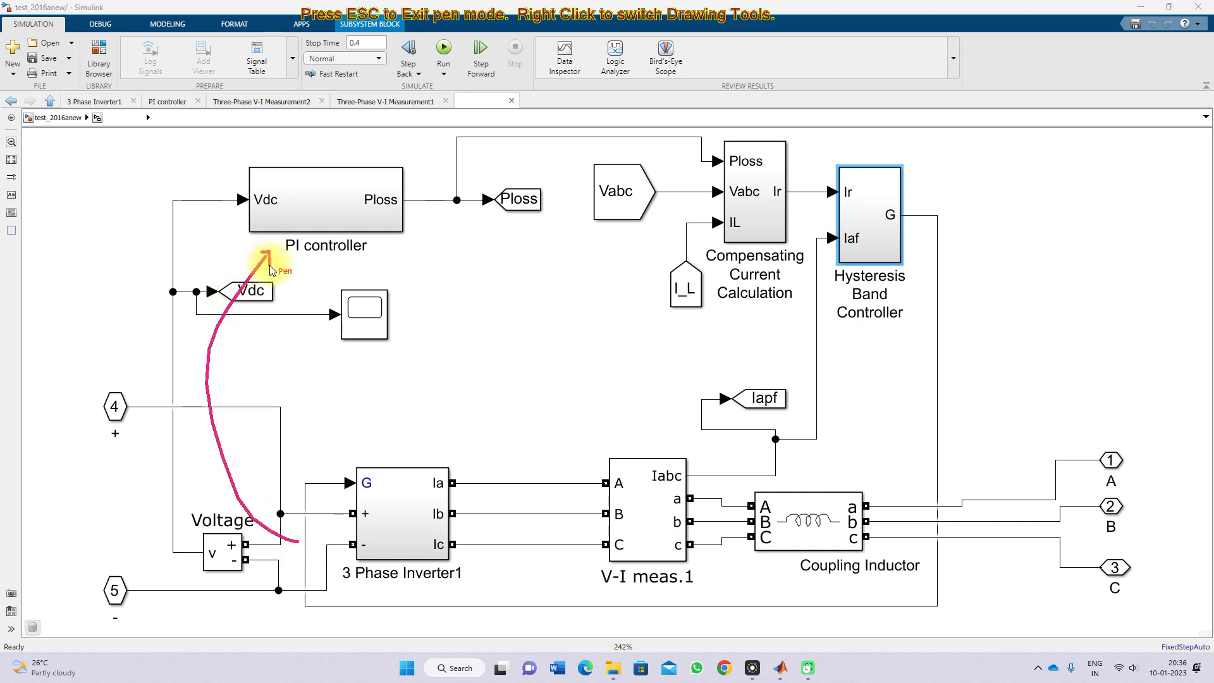
{"action": "key", "text": "Escape"}
Open the PI controller subsystem and highlight its 700 constant reference block
{"action": "left_click", "coordinate": [306, 208]}
{"action": "double_click", "coordinate": [305, 210]}
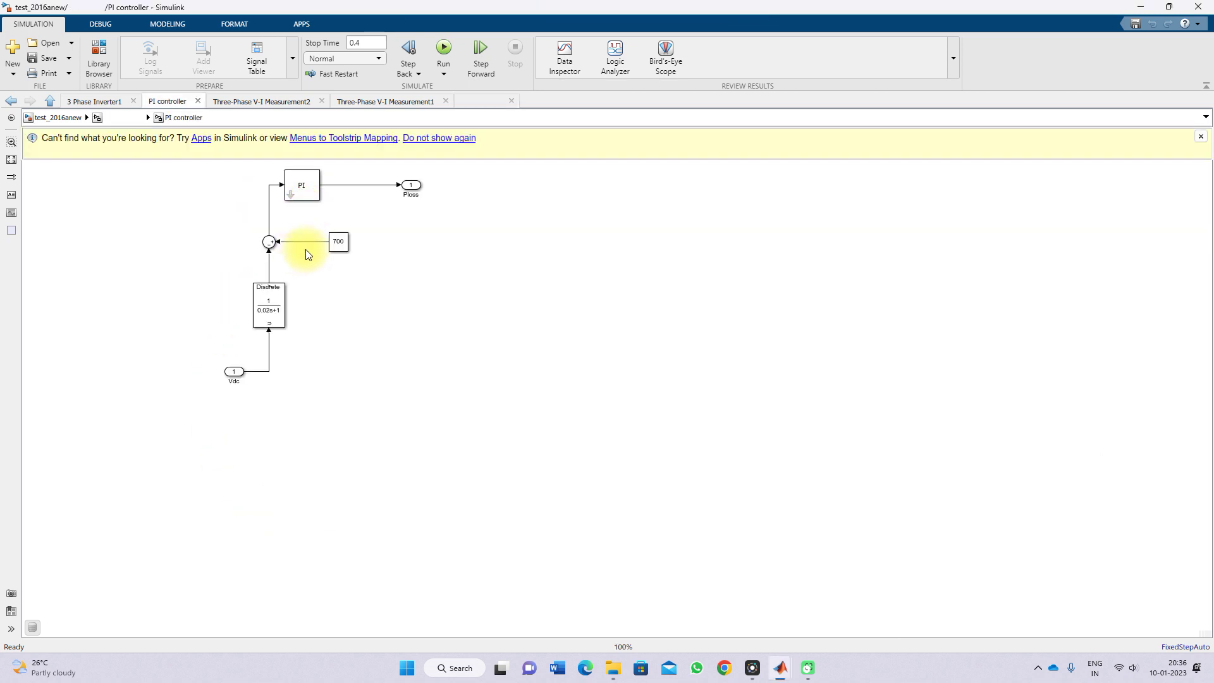
{"action": "left_click", "coordinate": [328, 276]}
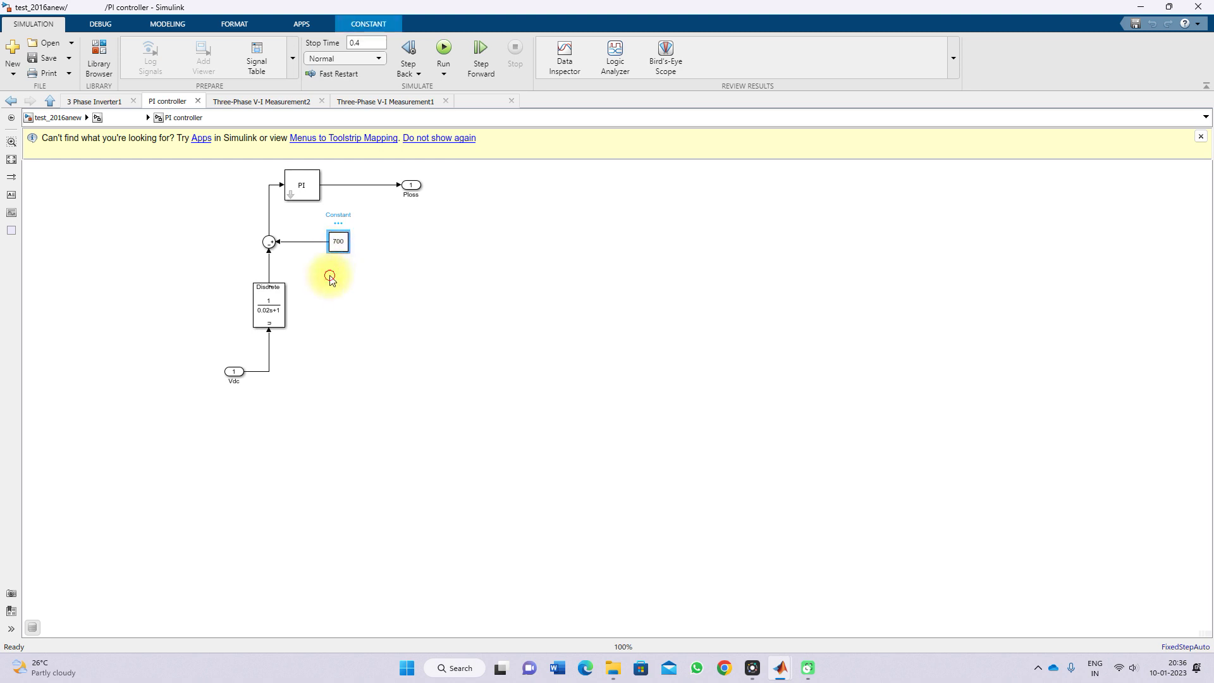
Return from the PI controller to the SAF subsystem and open the Compensating Current Calculation subsystem
{"action": "left_click", "coordinate": [312, 191]}
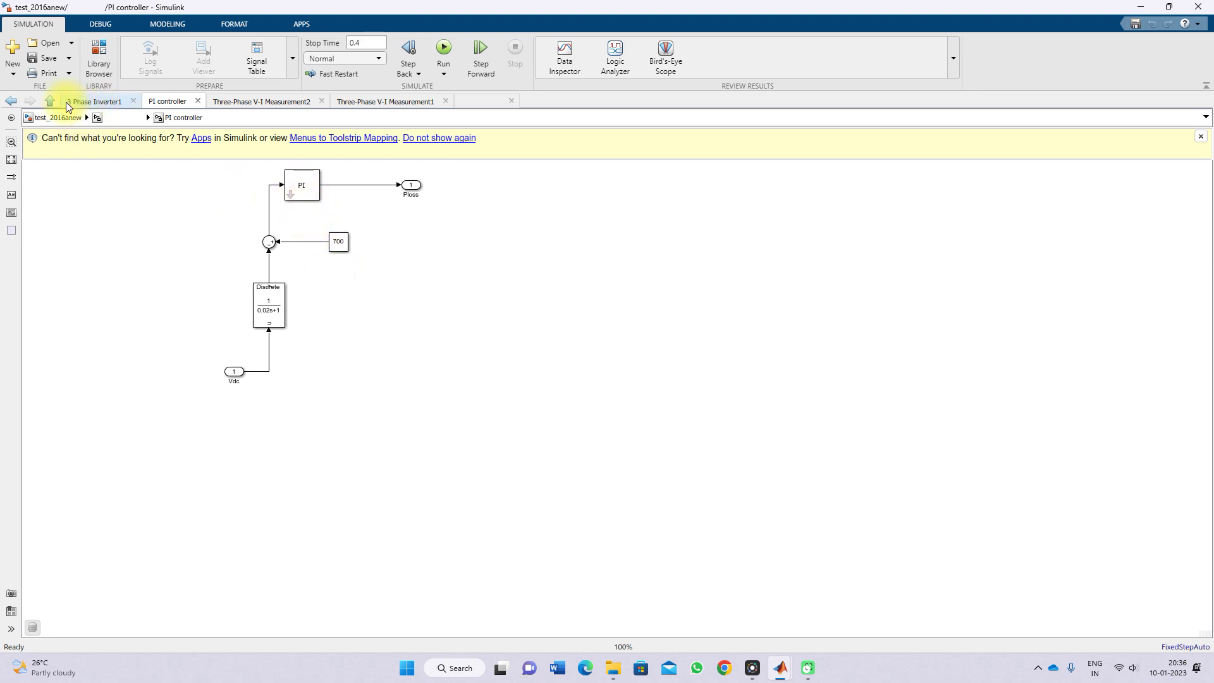
{"action": "left_click", "coordinate": [50, 101]}
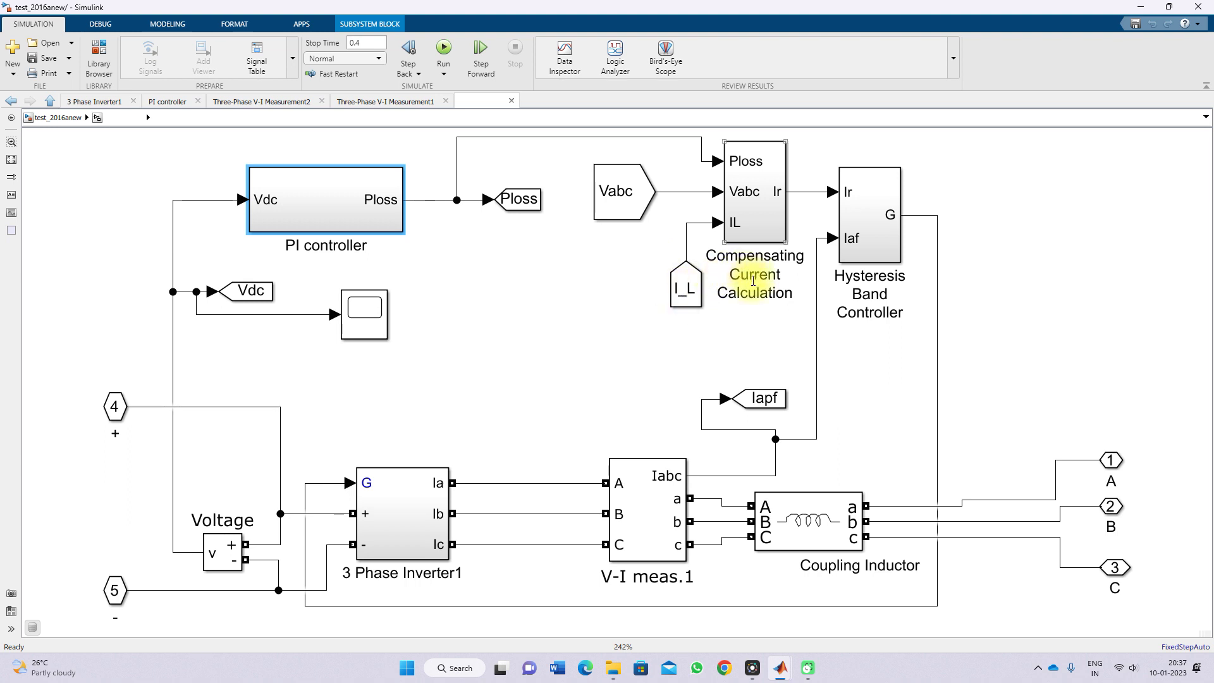
{"action": "double_click", "coordinate": [768, 193]}
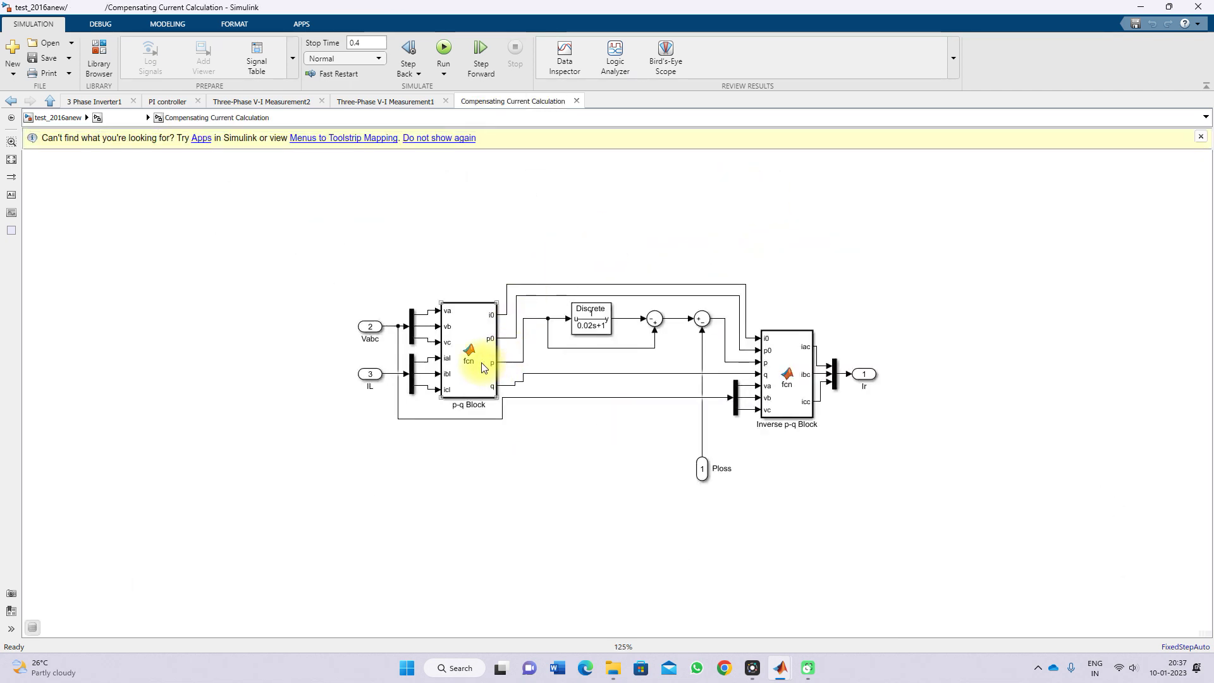
Inspect the p-q Block's function code and return to the Compensating Current Calculation diagram
{"action": "left_click", "coordinate": [480, 362]}
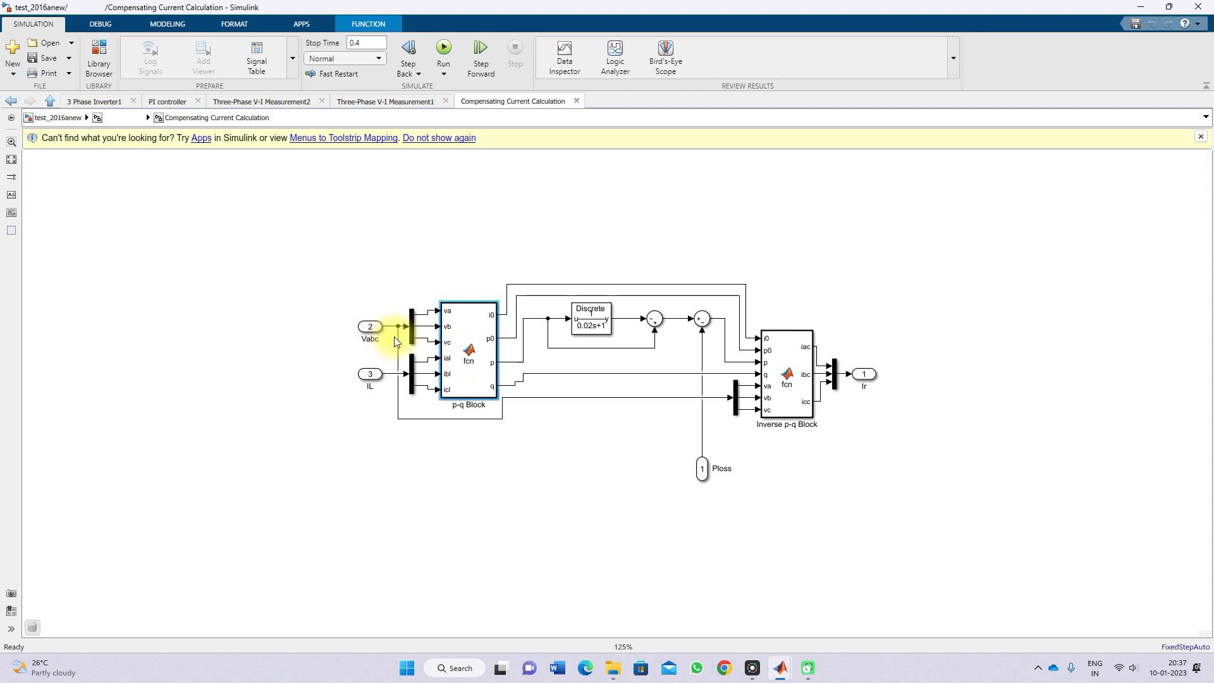
{"action": "left_click", "coordinate": [472, 368]}
{"action": "double_click", "coordinate": [472, 366]}
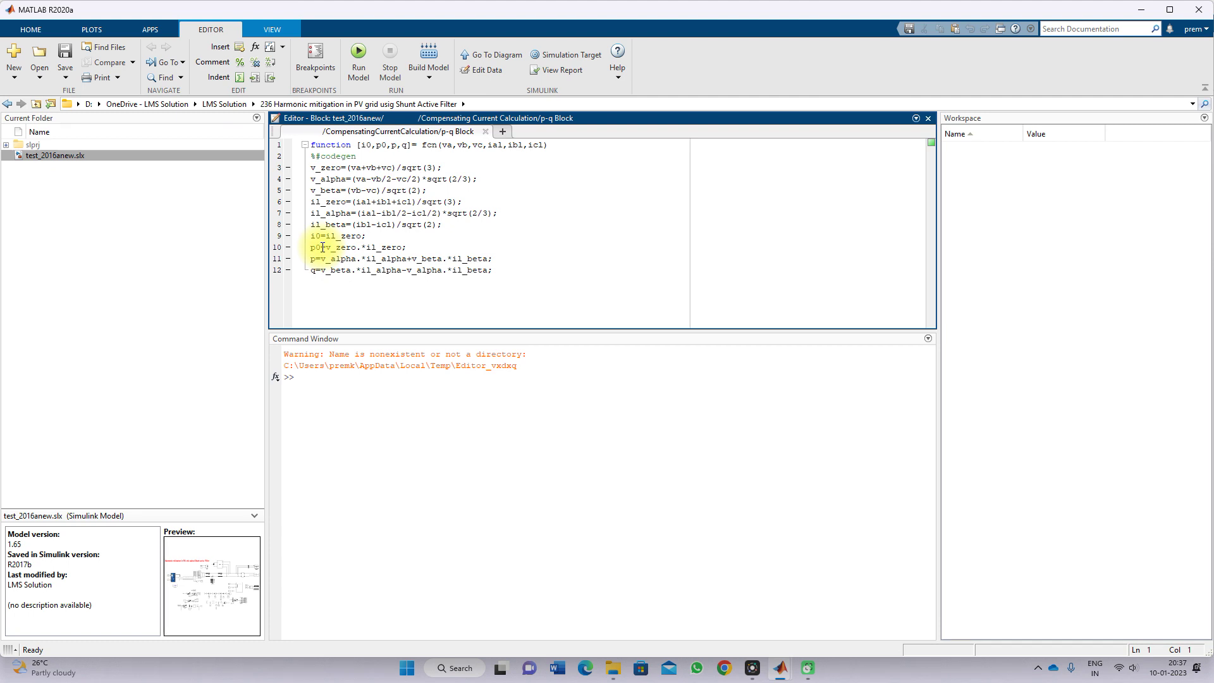
{"action": "left_click", "coordinate": [781, 665]}
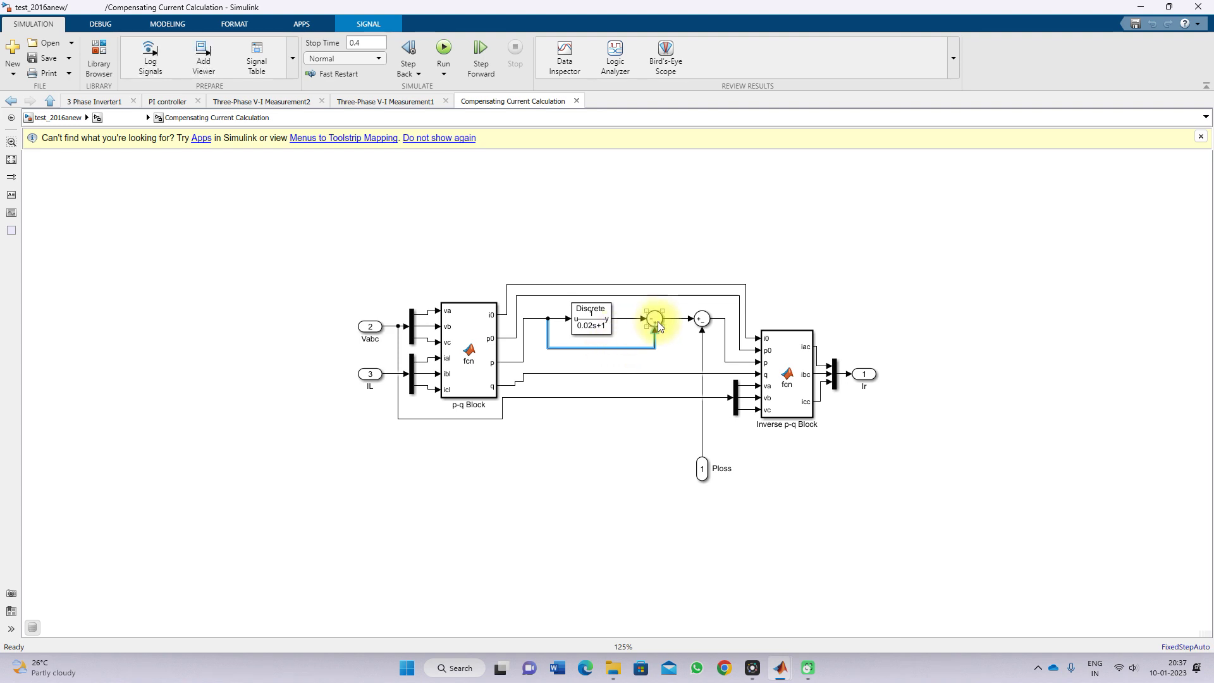
Trace the Ploss path through the summing junctions and highlight the signal entering the Inverse p-q Block's p input
{"action": "left_click", "coordinate": [674, 326]}
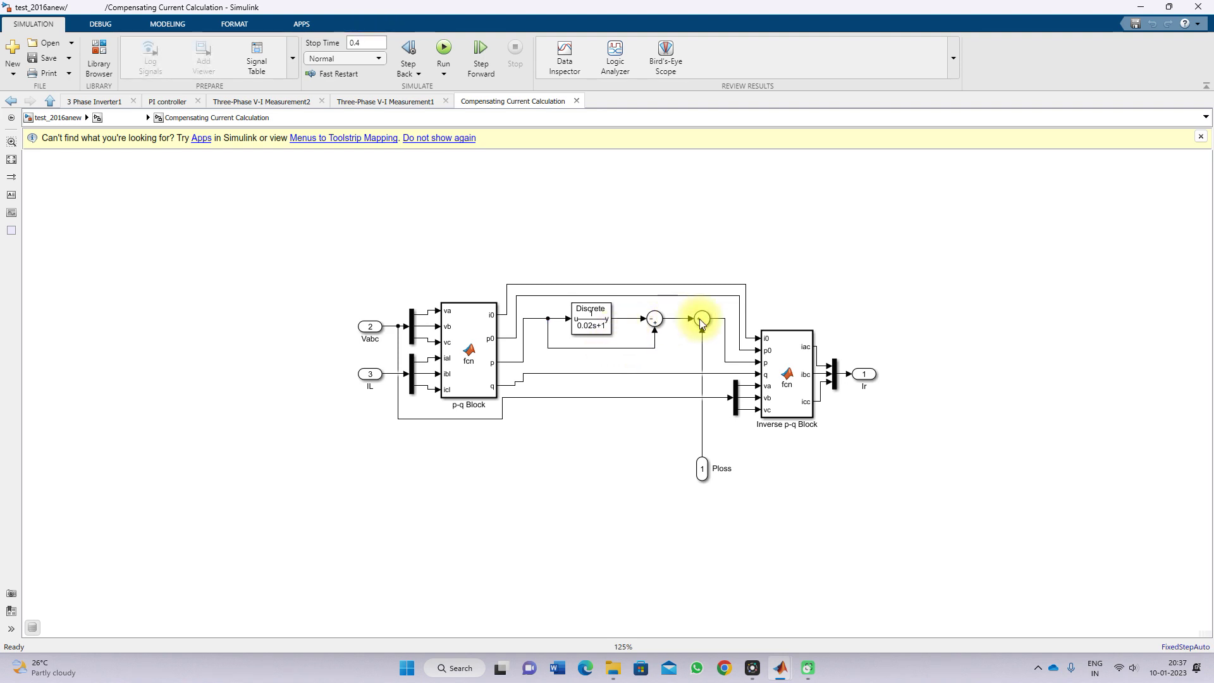
{"action": "left_click", "coordinate": [706, 476]}
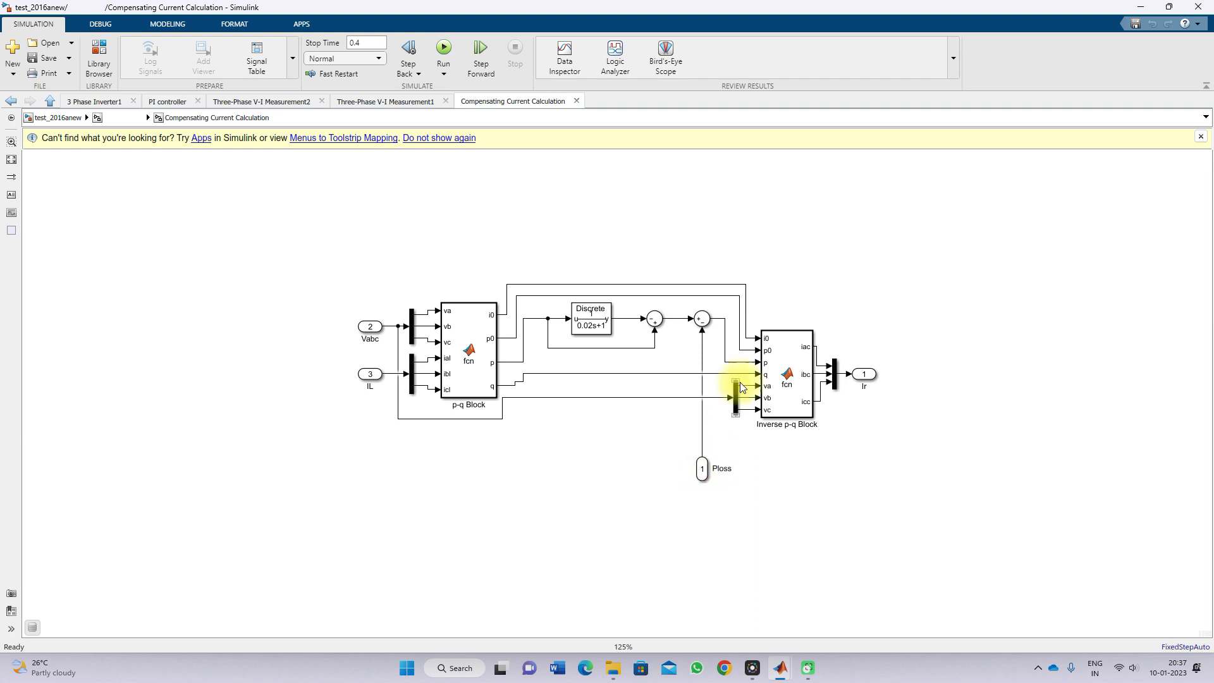
{"action": "left_click", "coordinate": [734, 362]}
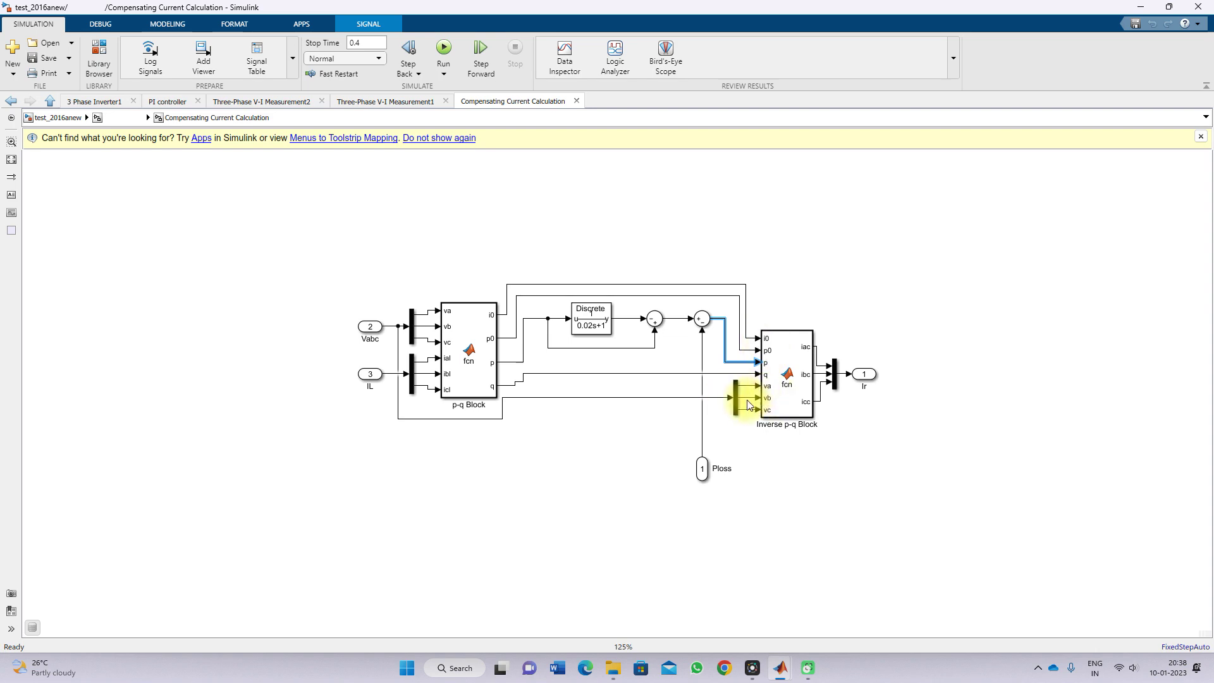
Open the Inverse p-q Block's code and highlight the v_zero, v_alpha, v_beta equations, followed by the iac, ibc, icc equations
{"action": "left_click", "coordinate": [781, 403]}
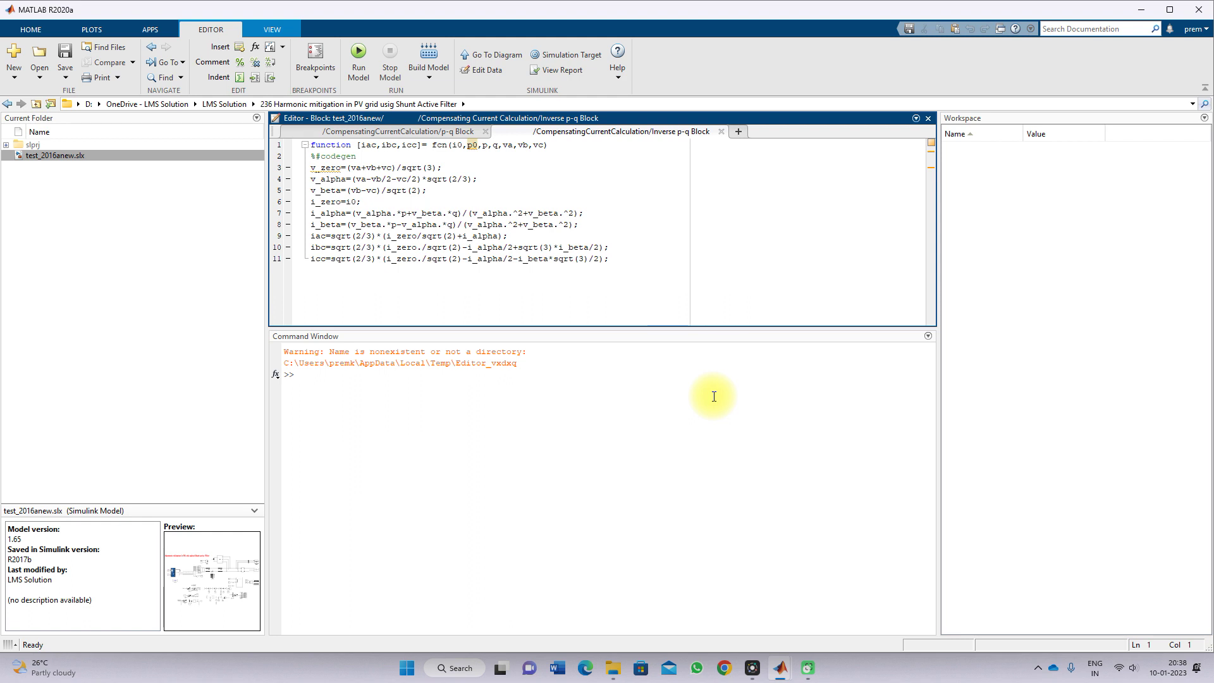
{"action": "left_click_drag", "start_coordinate": [427, 189], "coordinate": [297, 169]}
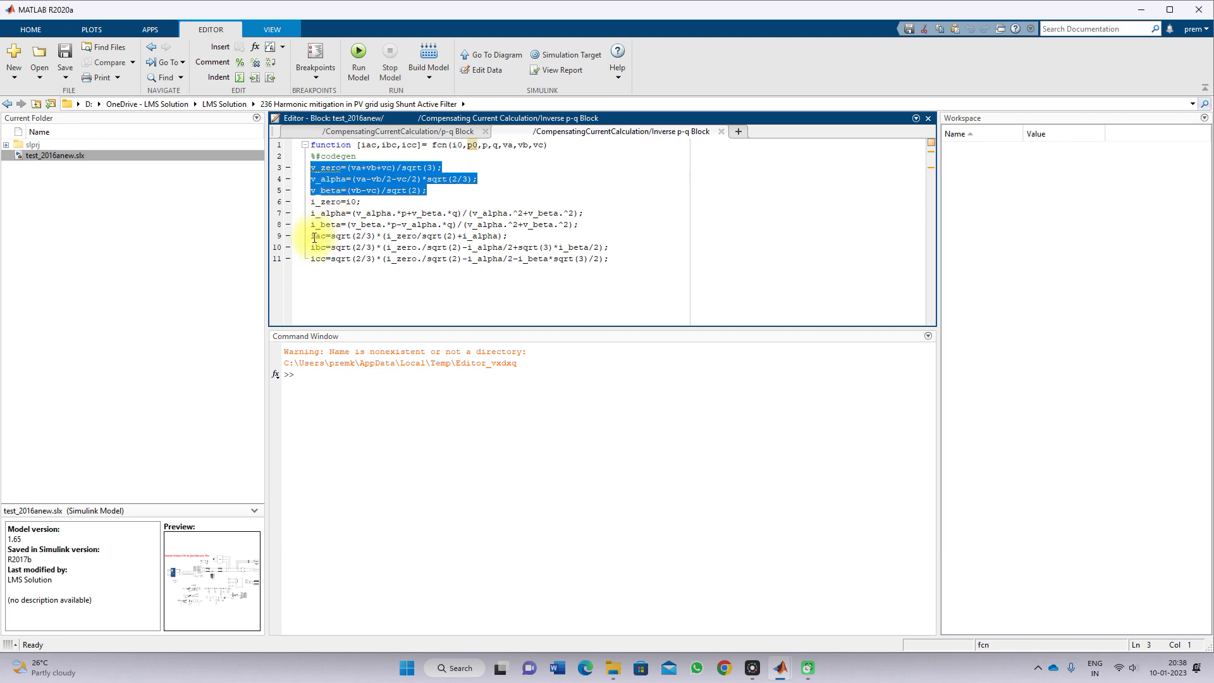
{"action": "left_click_drag", "start_coordinate": [311, 236], "coordinate": [616, 268]}
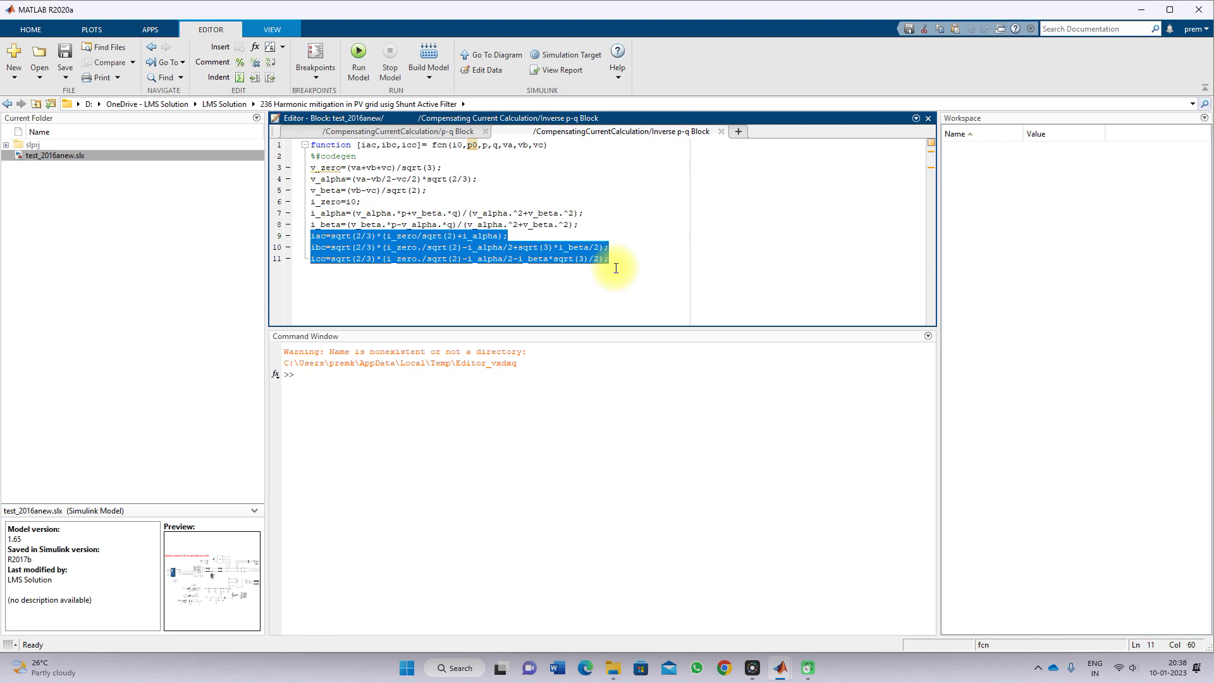
Close both p-q function code files and return to the SAF subsystem in Simulink
{"action": "left_click", "coordinate": [720, 132]}
{"action": "left_click", "coordinate": [485, 132]}
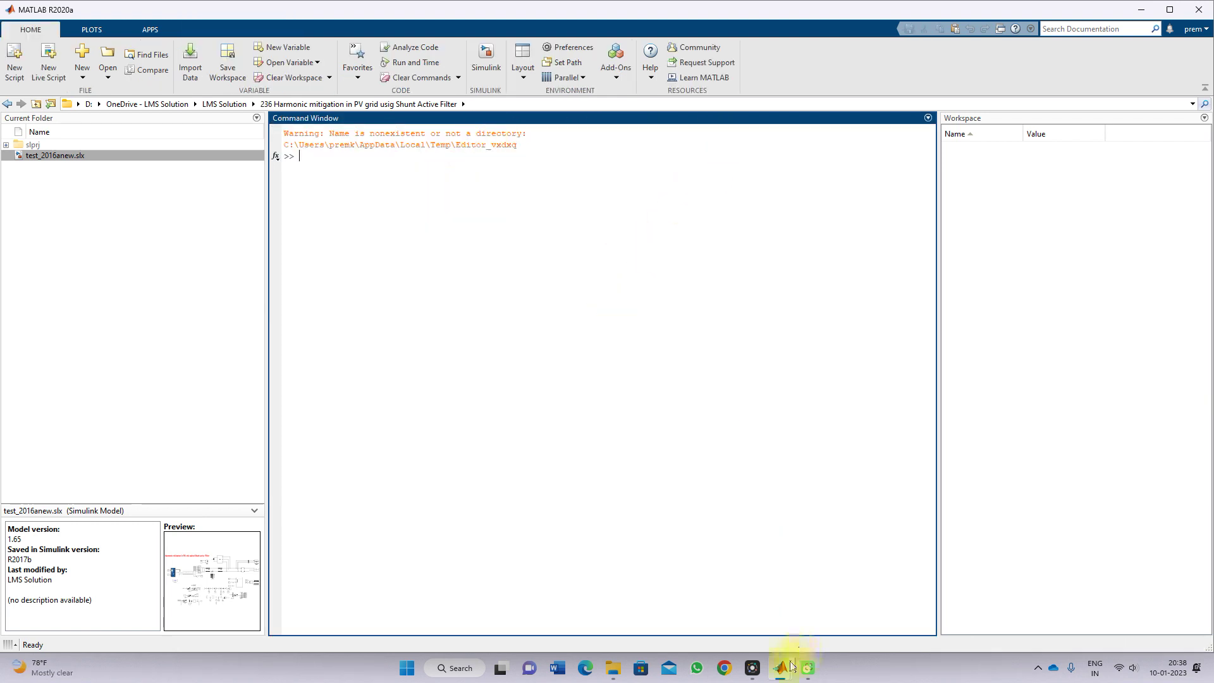
{"action": "mouse_move", "coordinate": [782, 661]}
{"action": "left_click", "coordinate": [782, 614]}
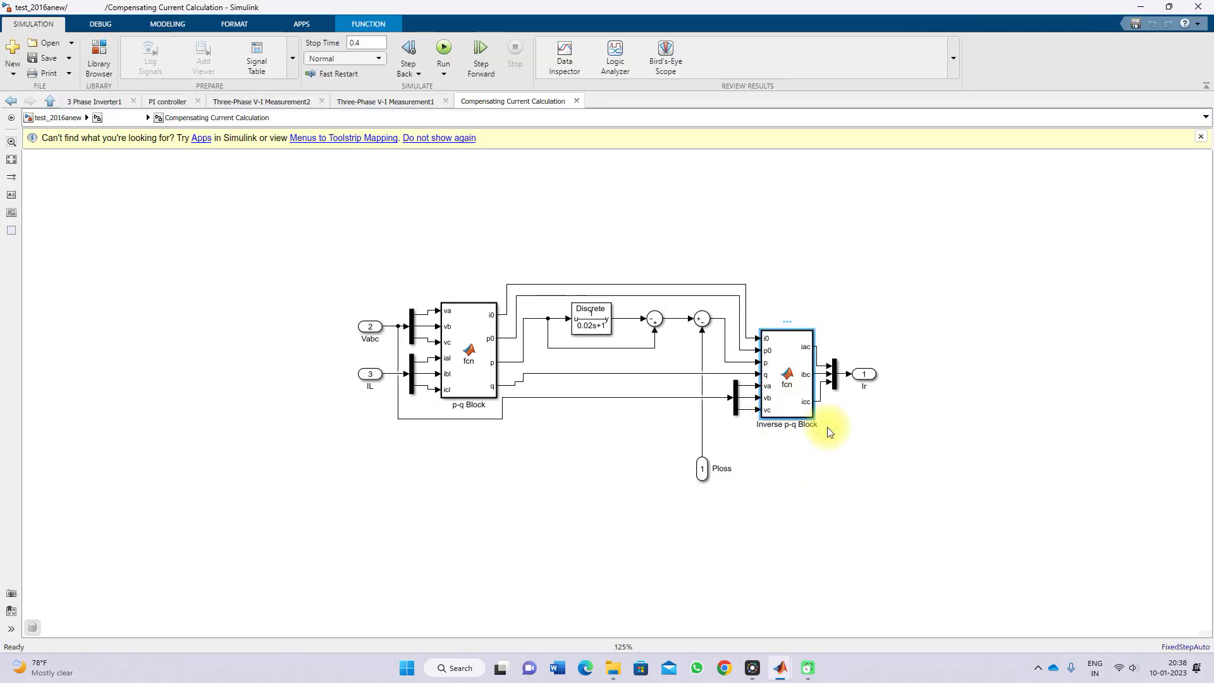
{"action": "left_click", "coordinate": [50, 101]}
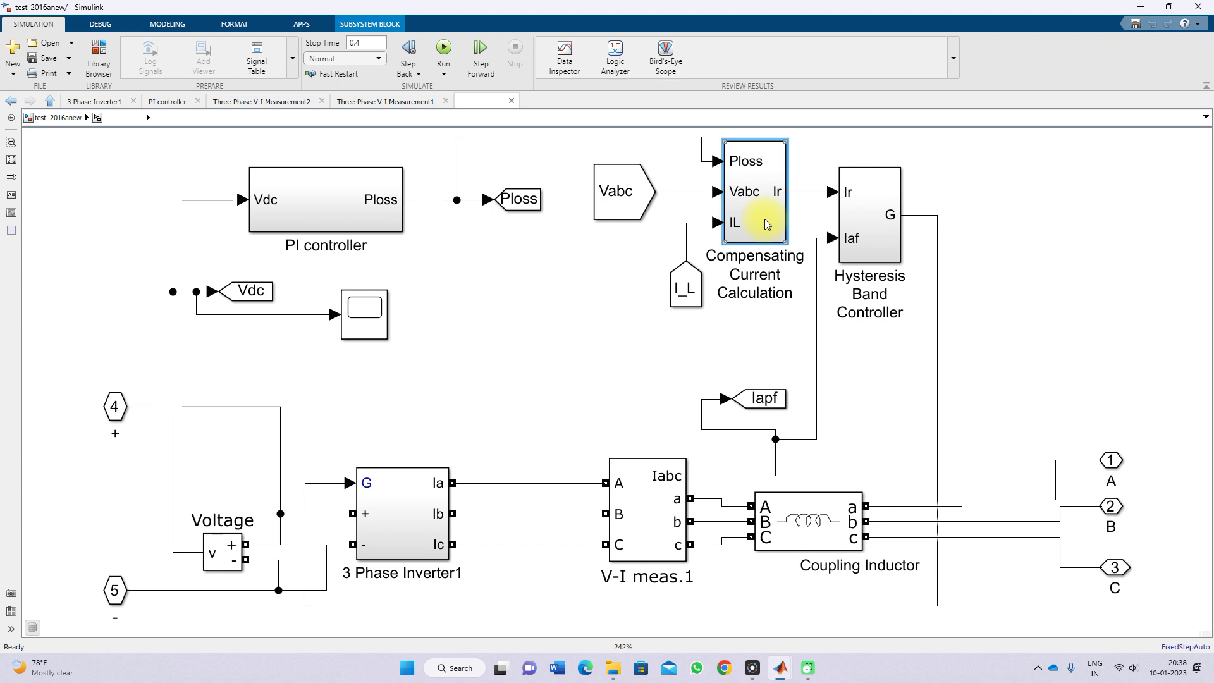
Mark the Ir signal and the measured current path into the Hysteresis Band Controller's Iaf input with the pen, and exit pen mode
{"action": "key", "text": "F9"}
{"action": "left_click_drag", "start_coordinate": [804, 202], "coordinate": [806, 212]}
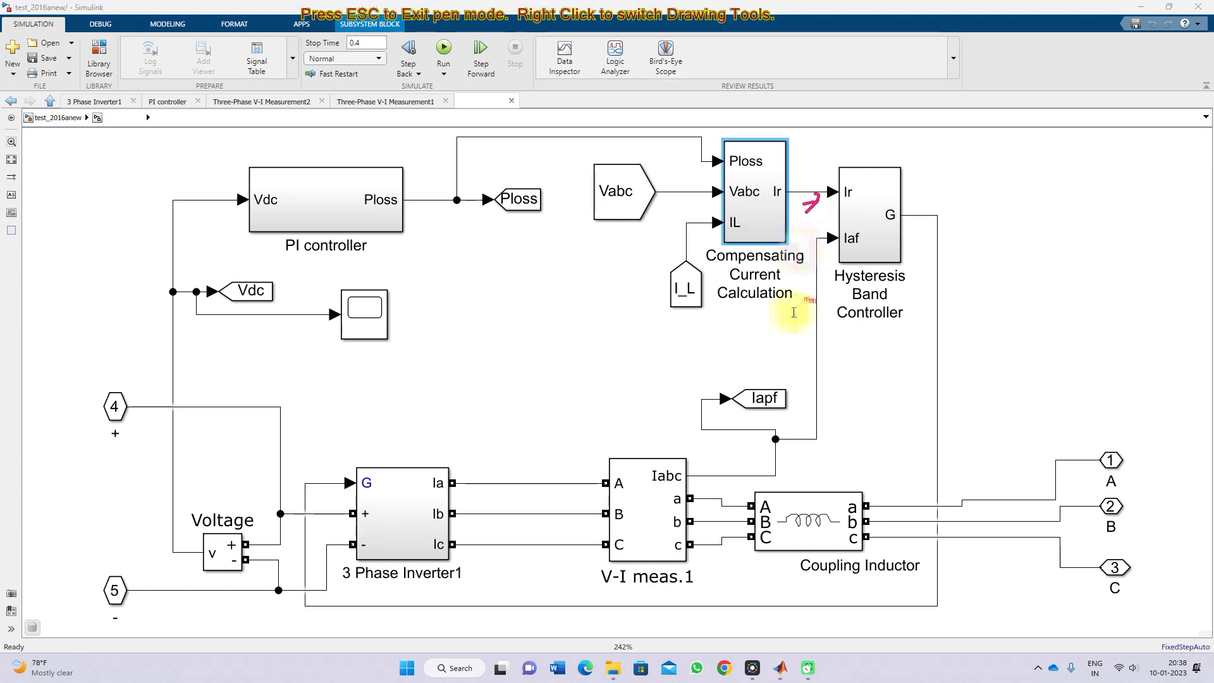
{"action": "left_click", "coordinate": [761, 459]}
{"action": "mouse_move", "coordinate": [738, 462]}
{"action": "left_mouse_down"}
{"action": "mouse_move", "coordinate": [813, 413]}
{"action": "mouse_move", "coordinate": [830, 239]}
{"action": "left_mouse_up"}
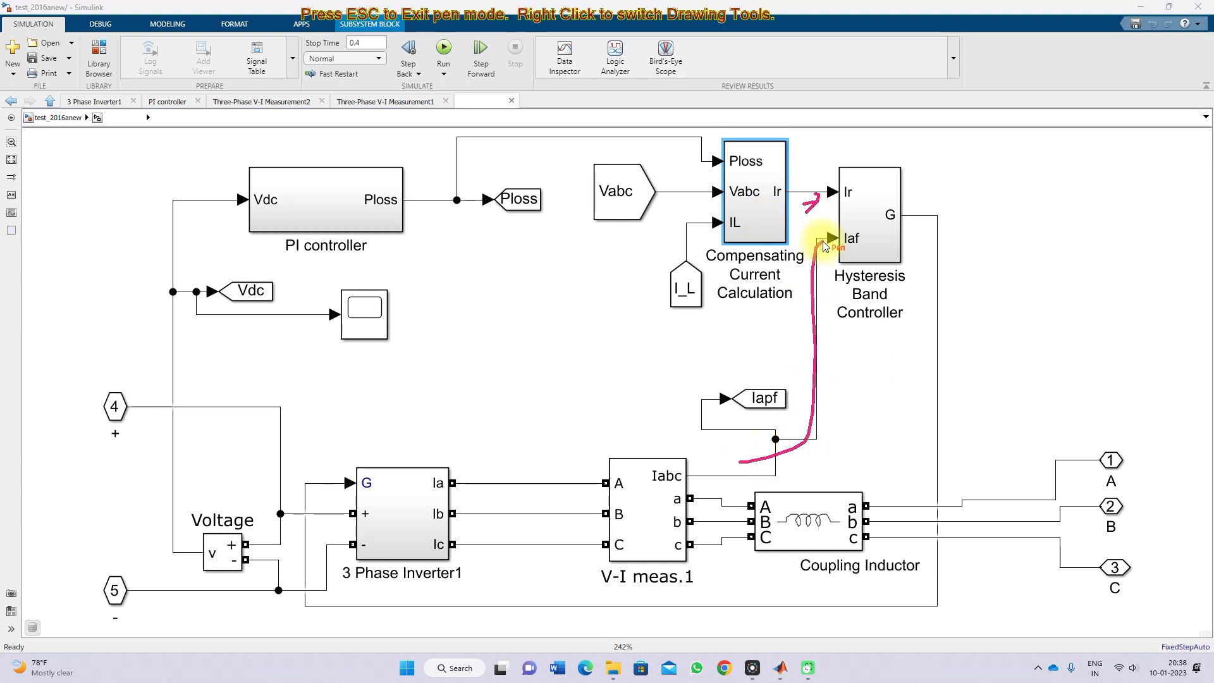
{"action": "key", "text": "Escape"}
Inspect the Hysteresis Band Controller subsystem, highlight its PWM Generator block and output signal, and return to the SAF subsystem
{"action": "double_click", "coordinate": [851, 240]}
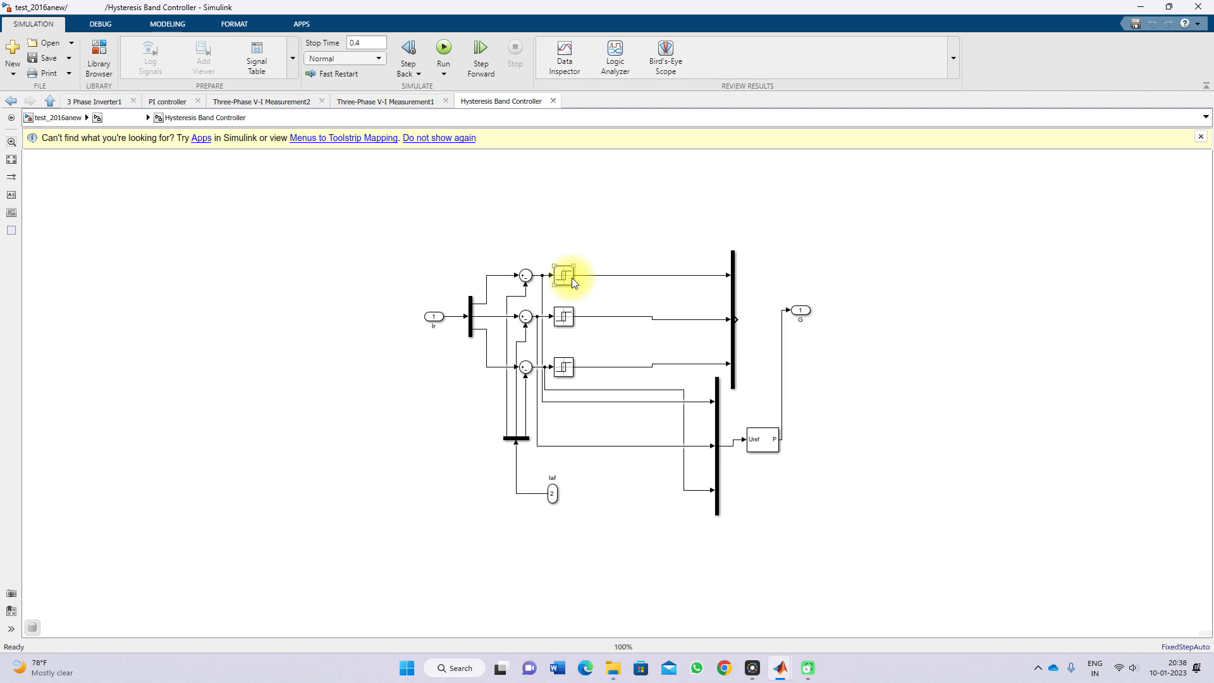
{"action": "left_click", "coordinate": [782, 436]}
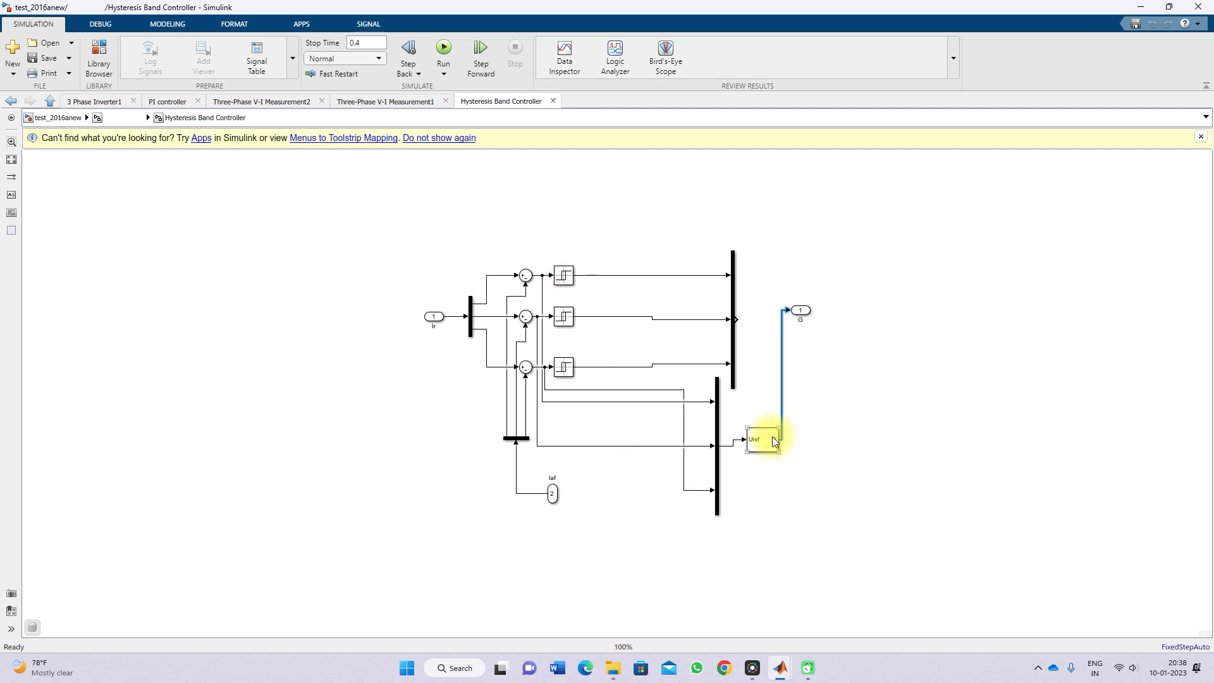
{"action": "left_click", "coordinate": [763, 442]}
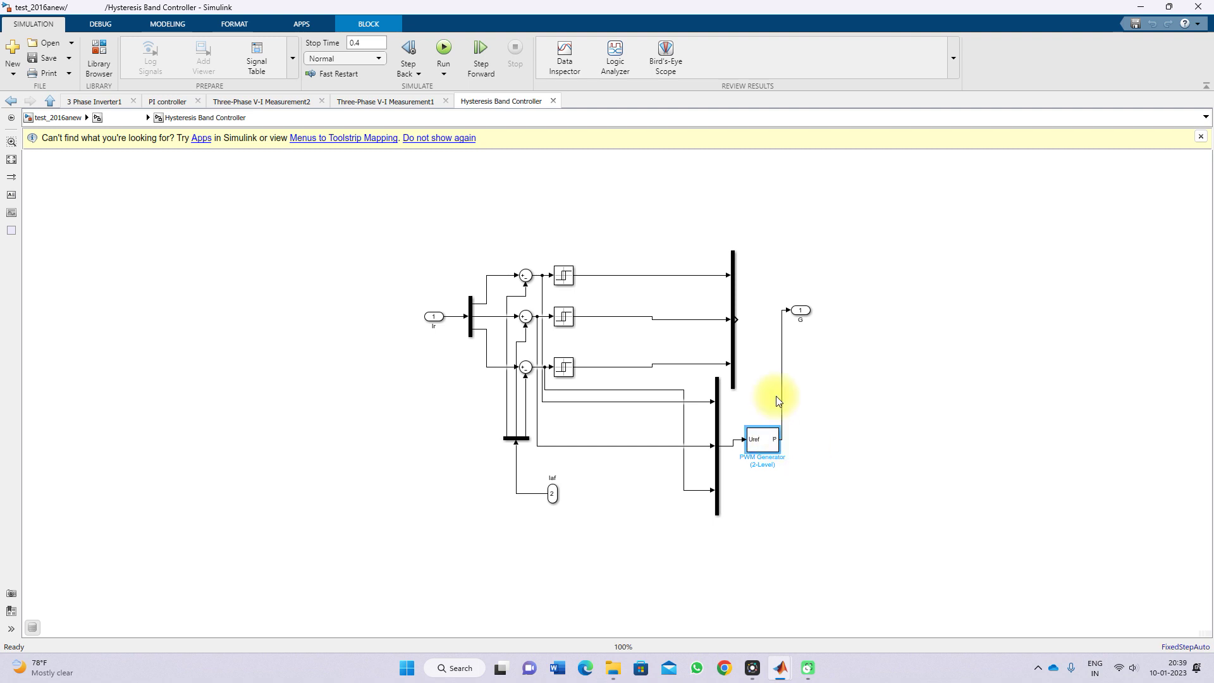
{"action": "left_click", "coordinate": [55, 102]}
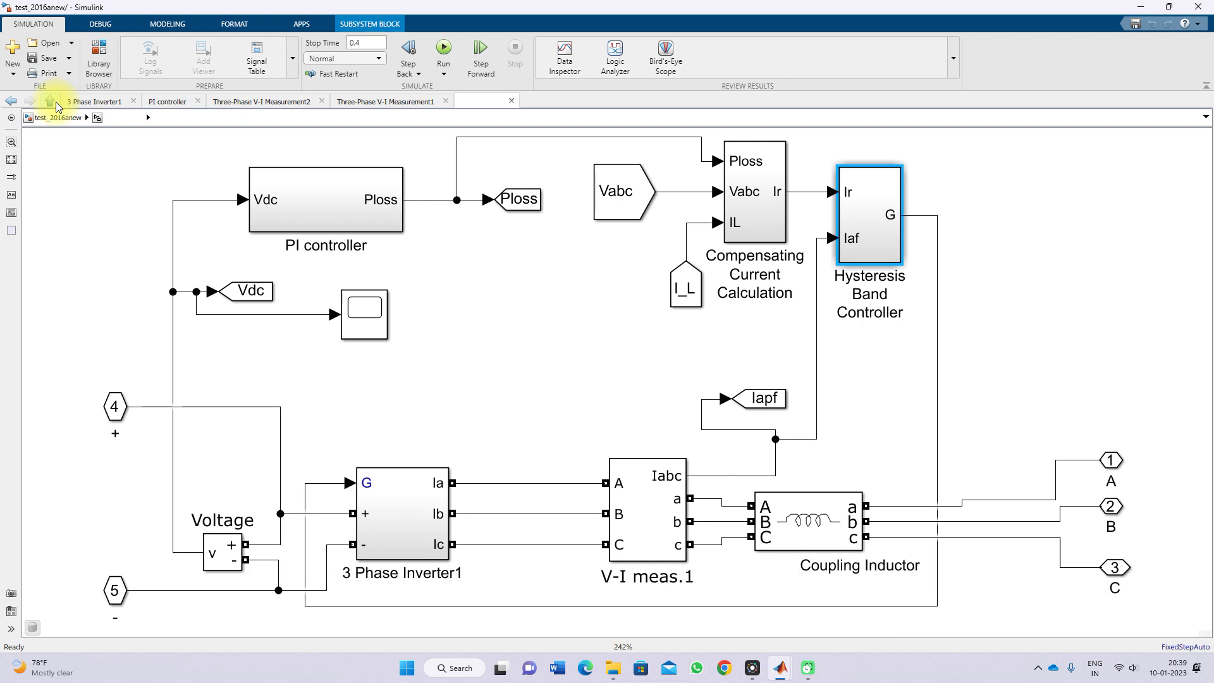
Inspect the 3 Phase Inverter1 subsystem and return to the top level of the model
{"action": "left_click", "coordinate": [401, 515]}
{"action": "double_click", "coordinate": [400, 517]}
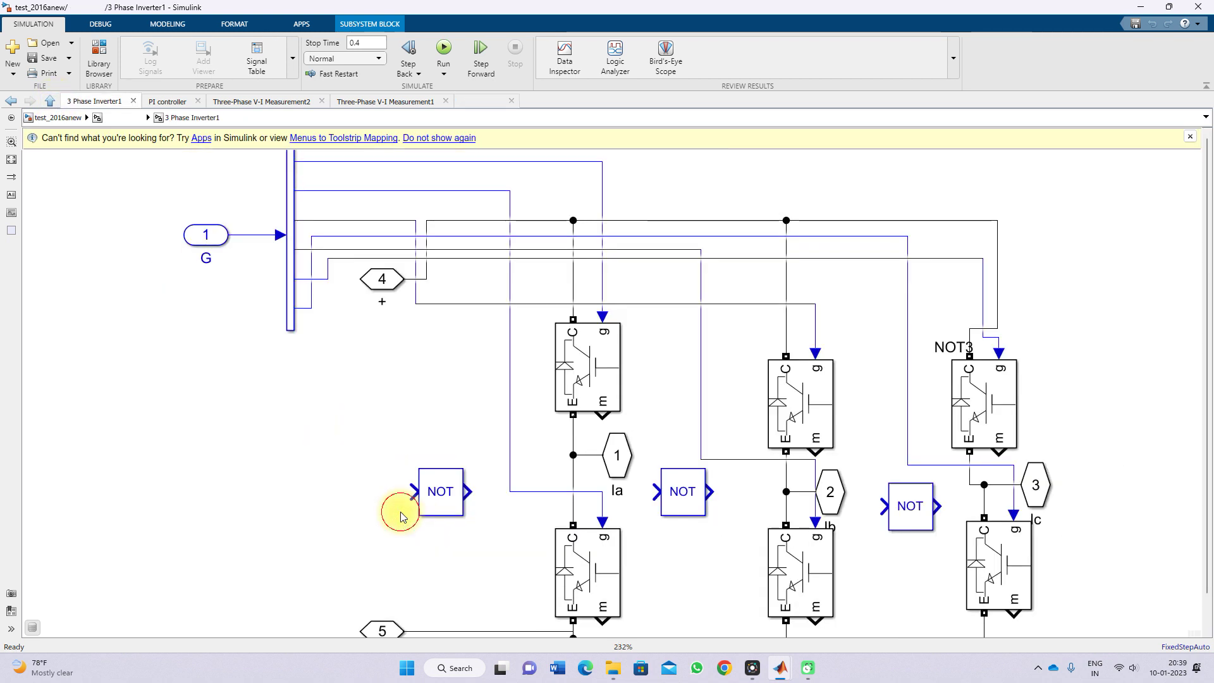
{"action": "left_click", "coordinate": [50, 102]}
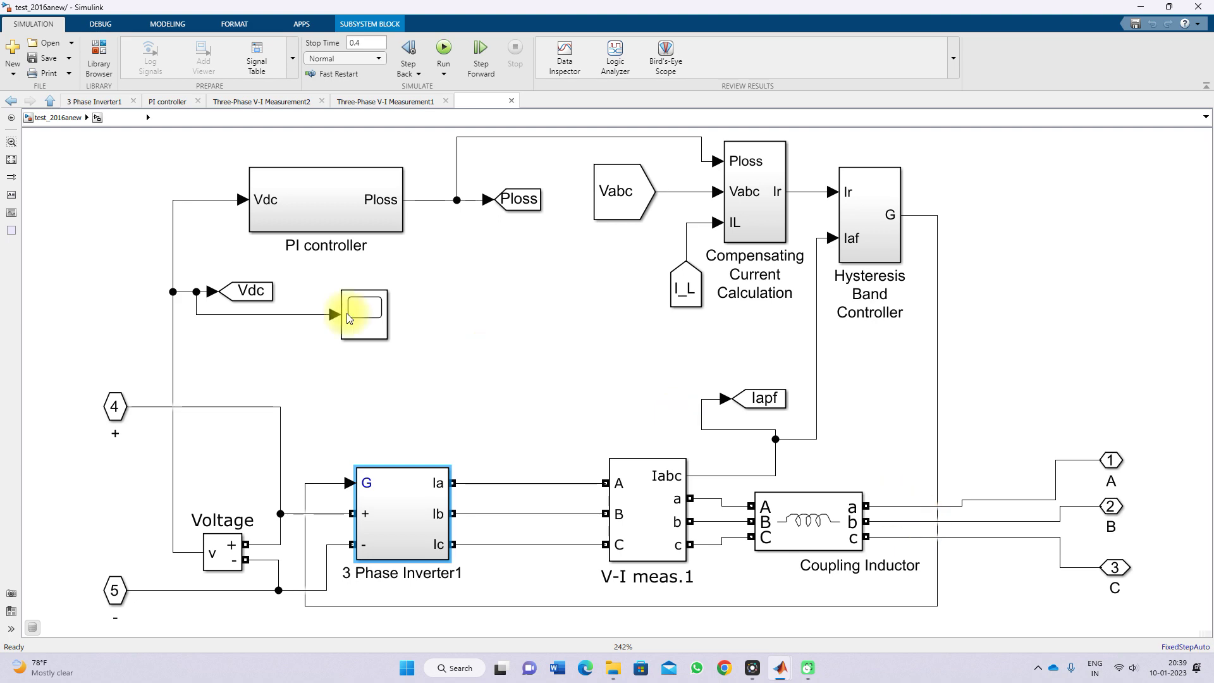
{"action": "left_click", "coordinate": [52, 102]}
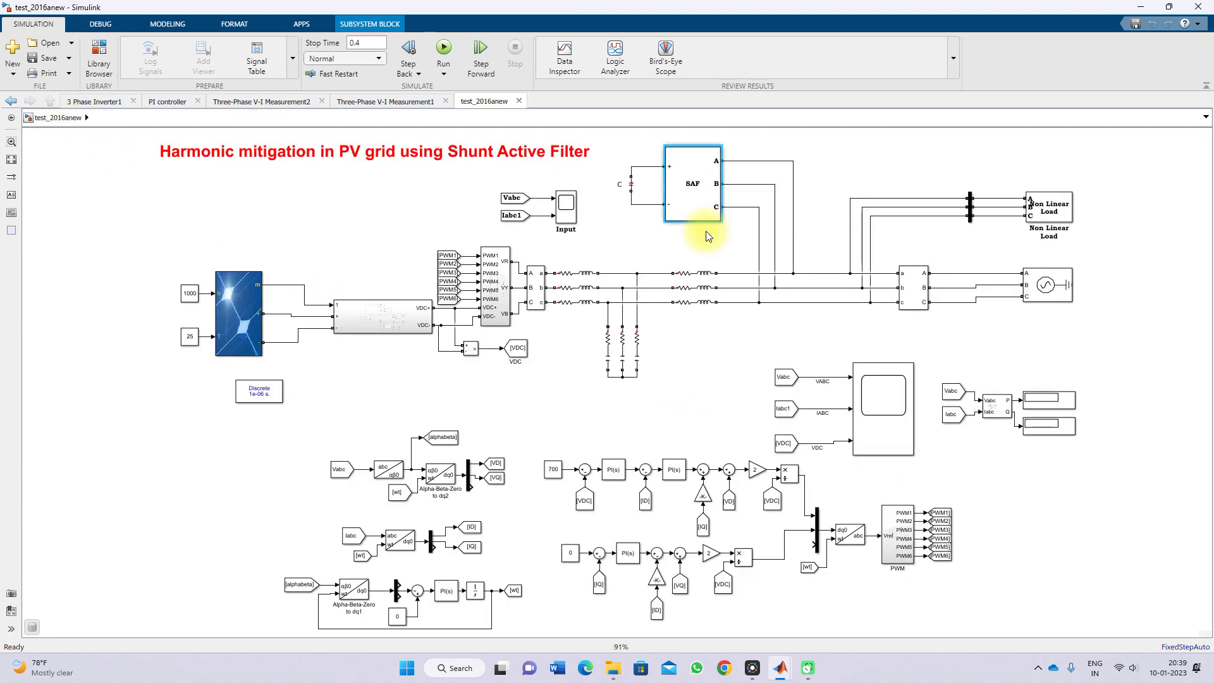
{"action": "left_click", "coordinate": [692, 359]}
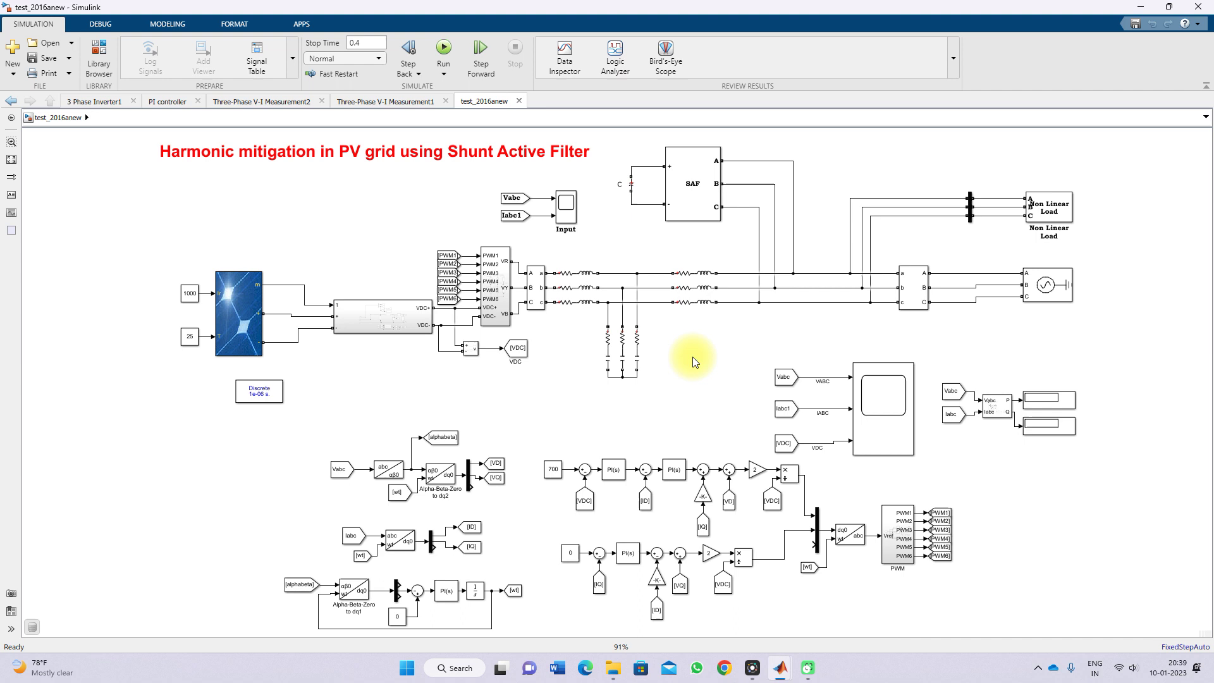
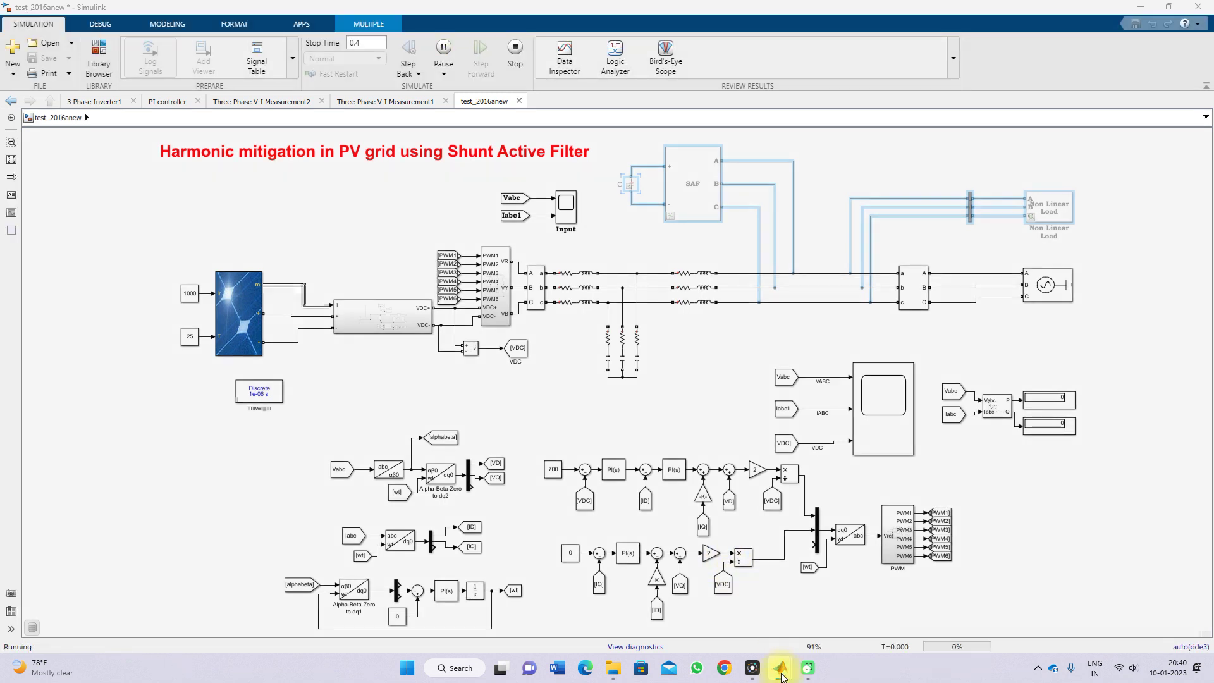
Display the grid voltage, current and DC link scope alongside the PV Power scope during the simulation
{"action": "mouse_move", "coordinate": [782, 677]}
{"action": "left_click", "coordinate": [864, 604]}
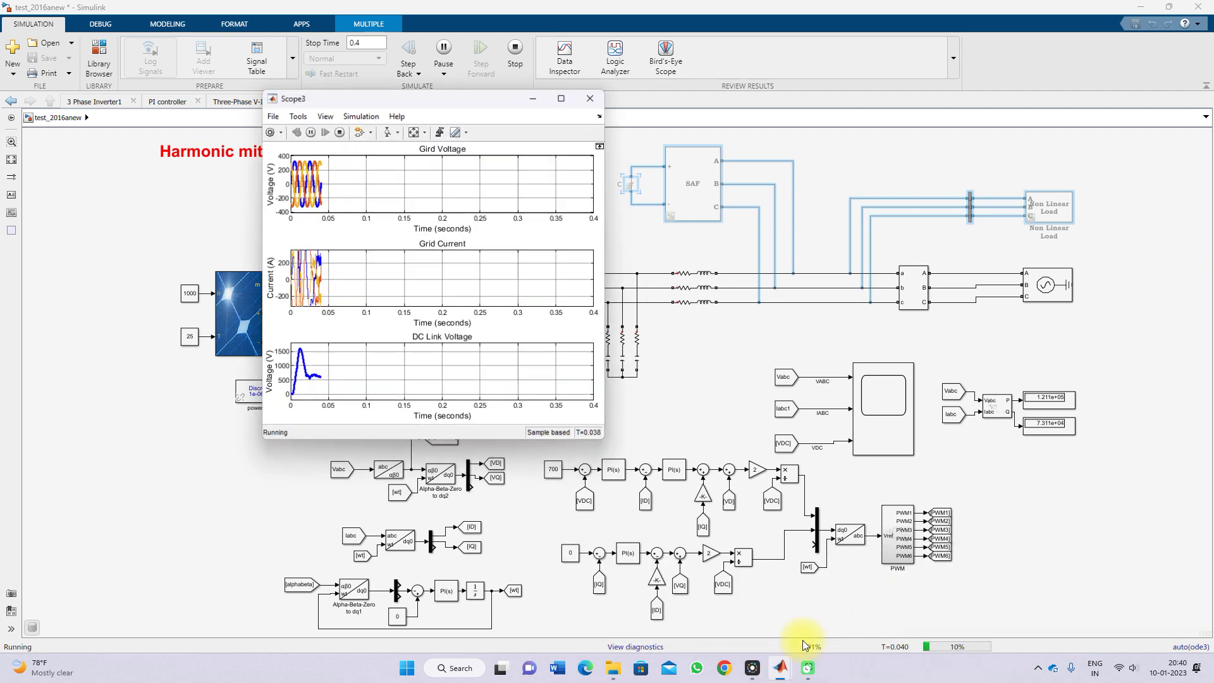
{"action": "left_click", "coordinate": [978, 594]}
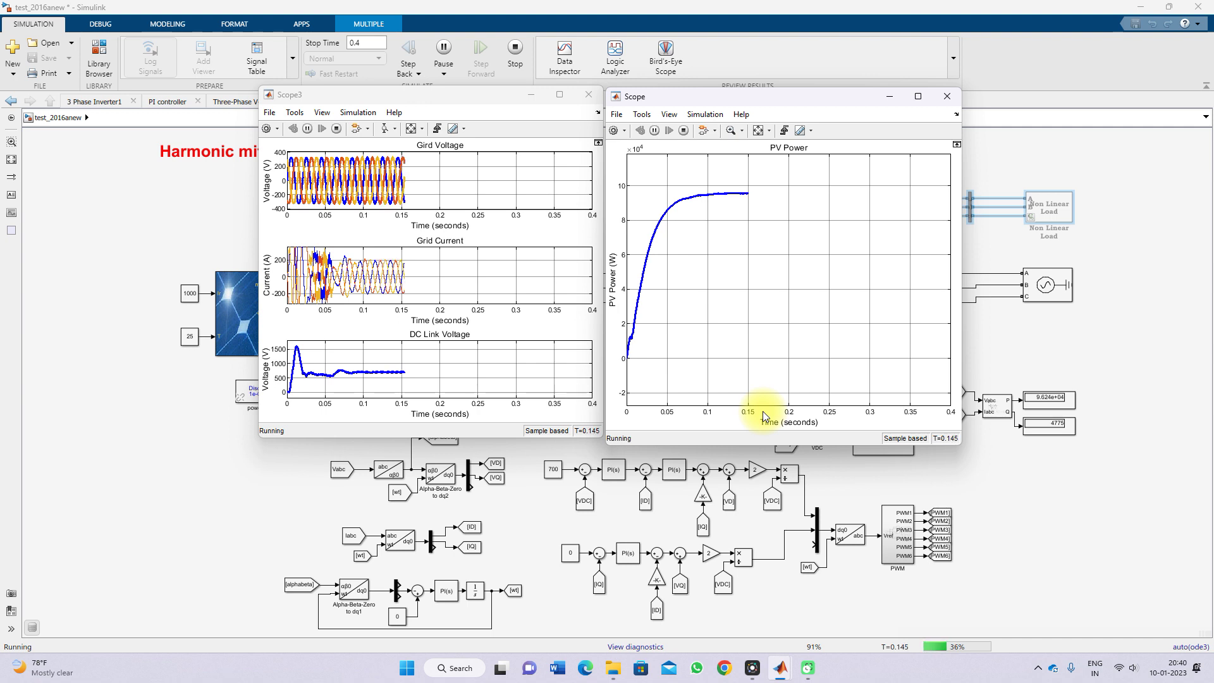
Tick the PV Power, Grid Voltage, Grid Current and DC Link Voltage waveforms with the pen, and exit pen mode
{"action": "key", "text": "F9"}
{"action": "mouse_move", "coordinate": [727, 177]}
{"action": "left_mouse_down"}
{"action": "mouse_move", "coordinate": [743, 204]}
{"action": "mouse_move", "coordinate": [759, 193]}
{"action": "left_mouse_up"}
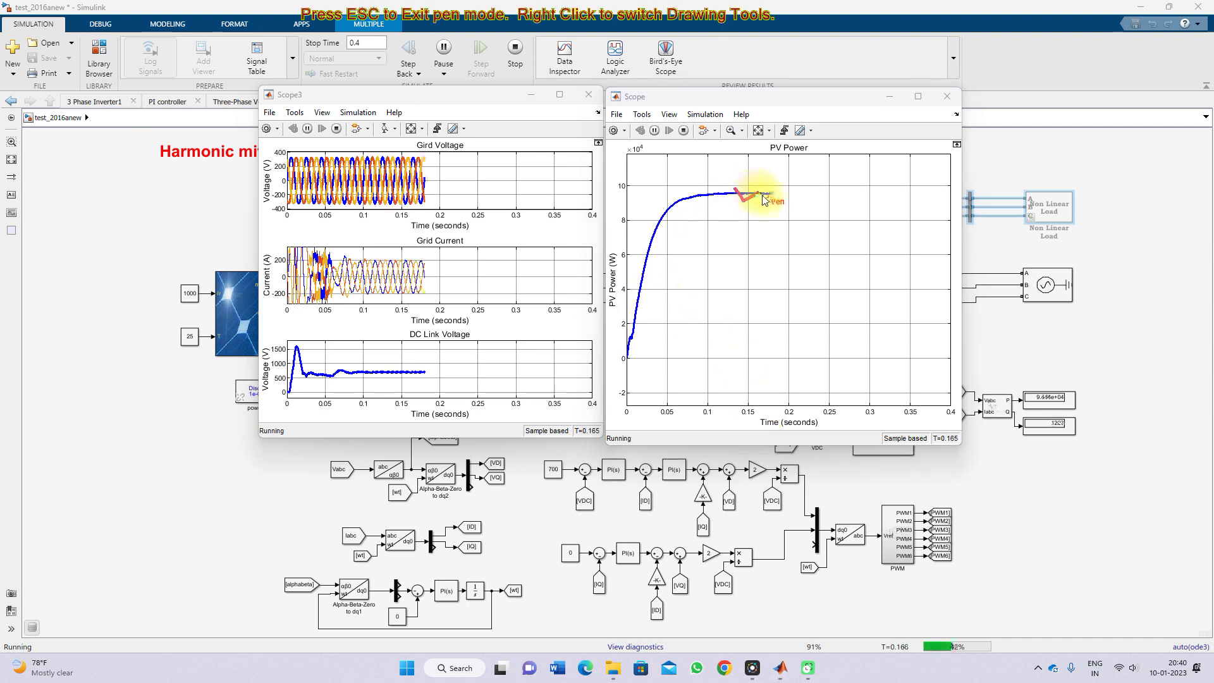
{"action": "left_click_drag", "start_coordinate": [461, 172], "coordinate": [491, 167]}
{"action": "left_click_drag", "start_coordinate": [444, 280], "coordinate": [485, 263]}
{"action": "left_click_drag", "start_coordinate": [425, 378], "coordinate": [503, 328]}
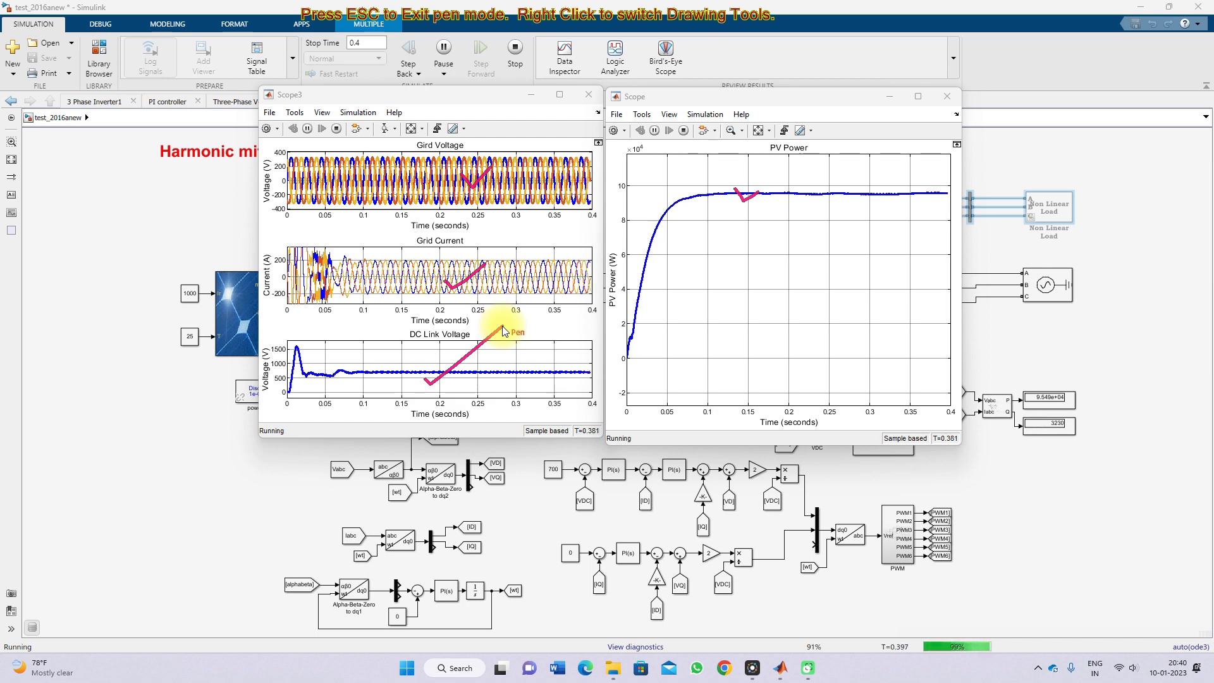
{"action": "key", "text": "Escape"}
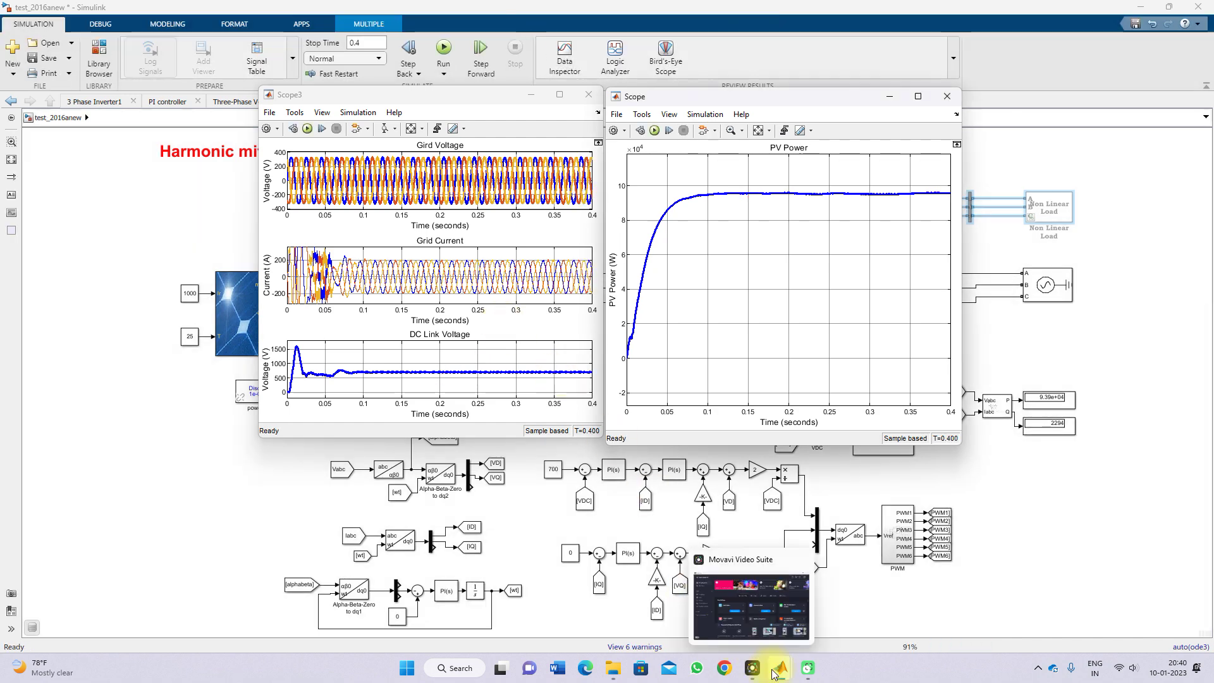
Switch to MATLAB, open the out simulation variable, and evaluate its ScopeData2 property as out.ScopeData2
{"action": "mouse_move", "coordinate": [780, 668]}
{"action": "left_click", "coordinate": [639, 609]}
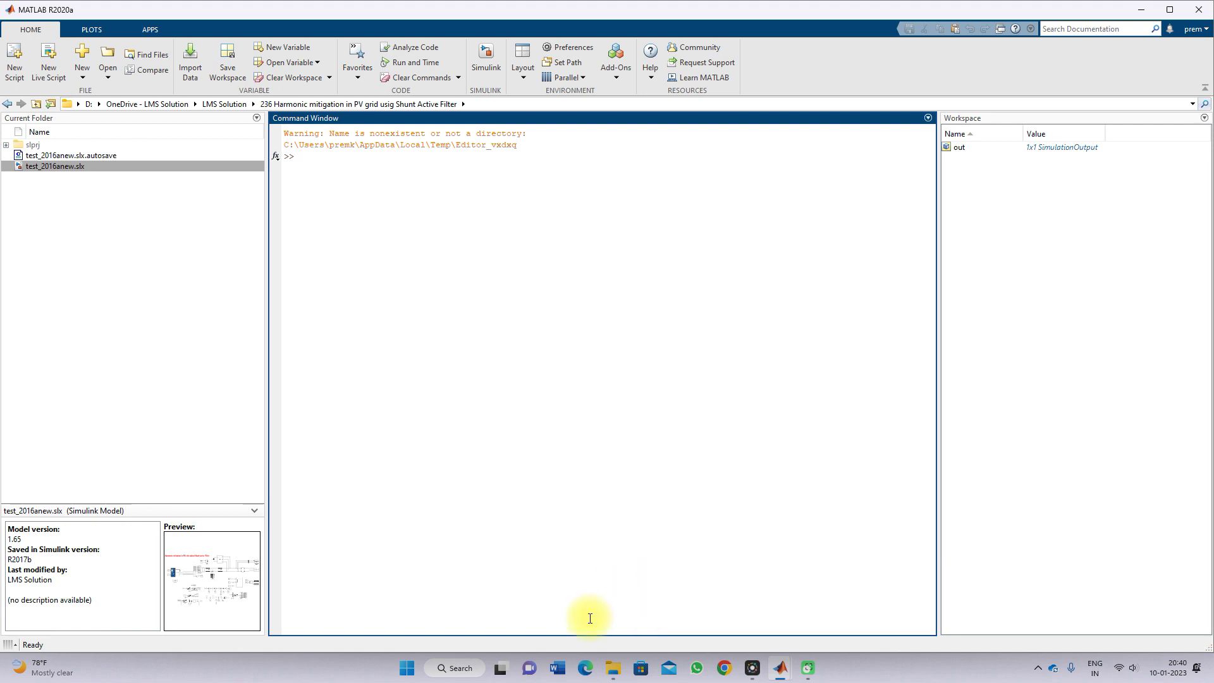
{"action": "left_click", "coordinate": [957, 148]}
{"action": "double_click", "coordinate": [957, 151]}
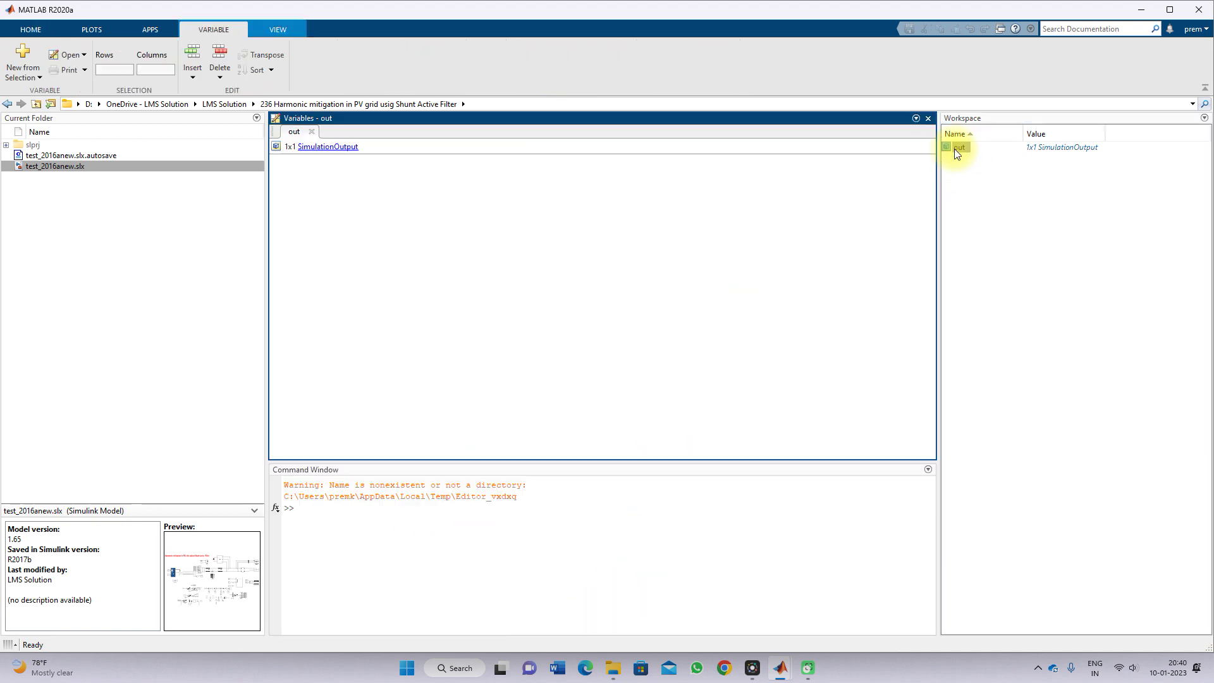
{"action": "left_click", "coordinate": [290, 181]}
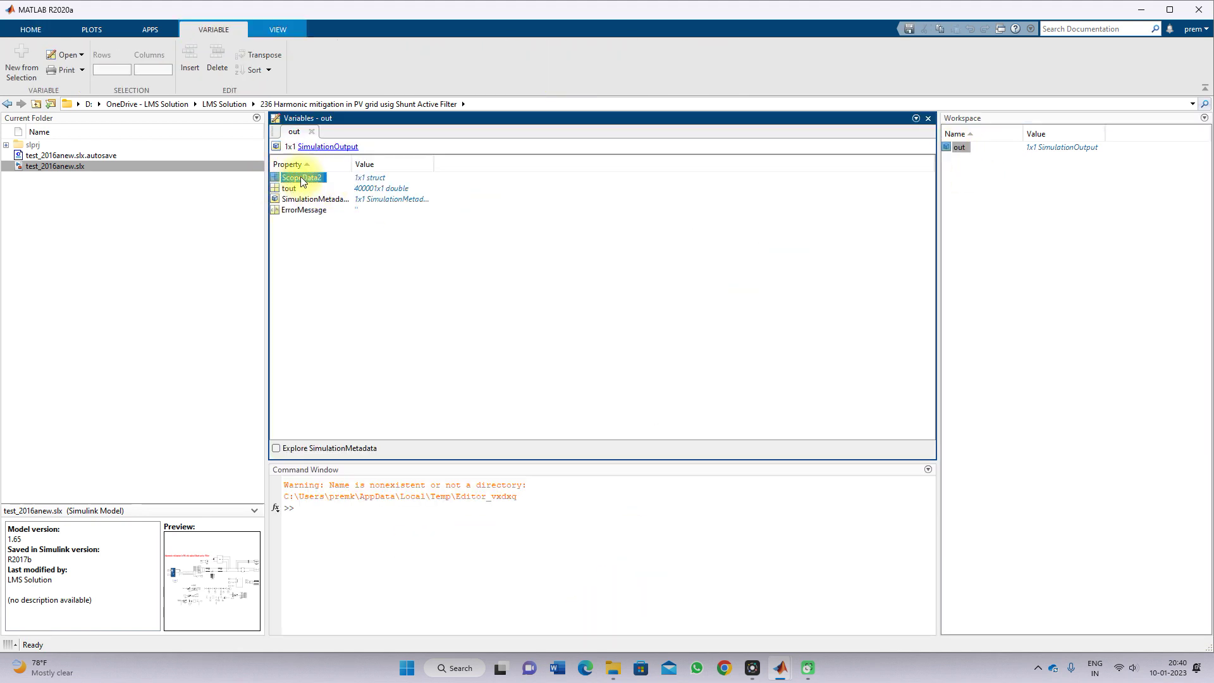
{"action": "left_click_drag", "start_coordinate": [300, 183], "coordinate": [319, 514]}
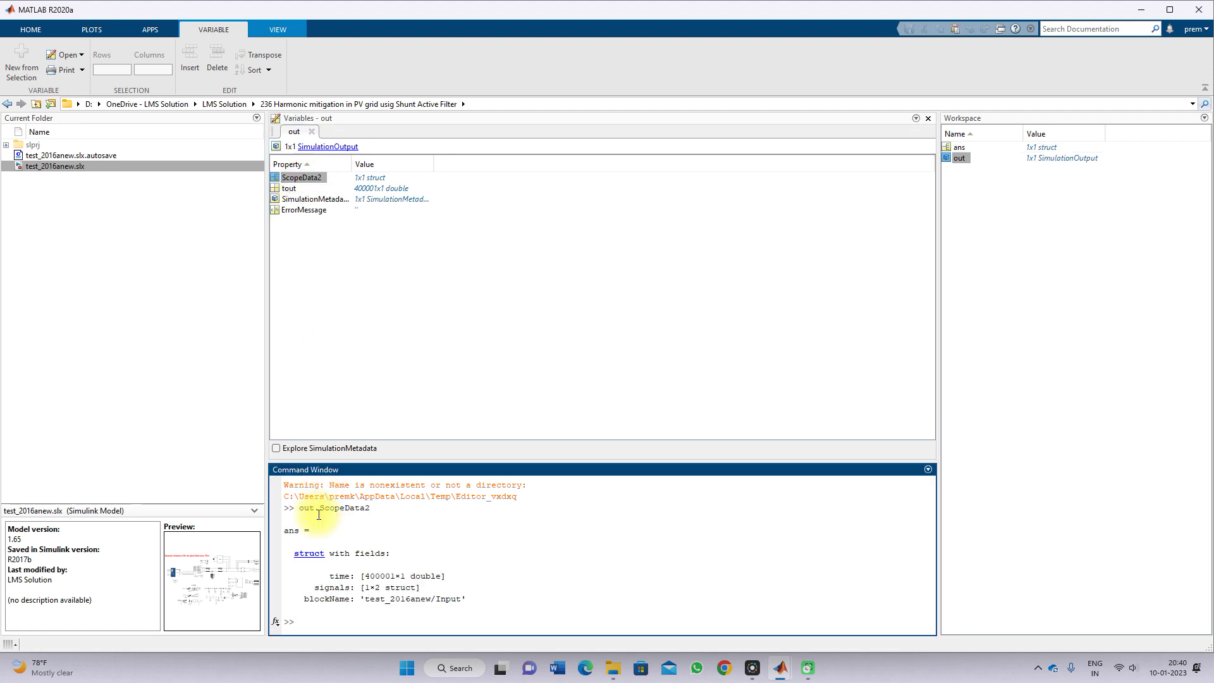
Switch to the Simulink model and open the FFT analysis tool from the powergui block
{"action": "left_click", "coordinate": [780, 669]}
{"action": "left_click", "coordinate": [760, 599]}
{"action": "double_click", "coordinate": [269, 394]}
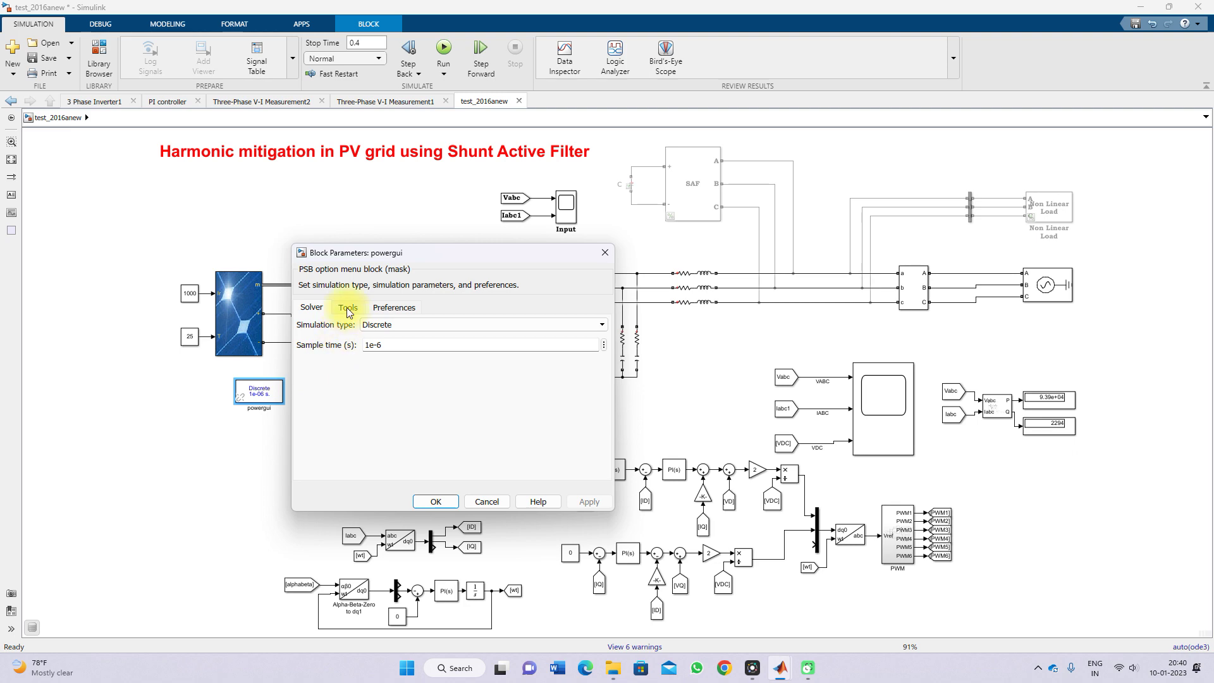
{"action": "left_click", "coordinate": [347, 308]}
{"action": "left_click", "coordinate": [365, 377]}
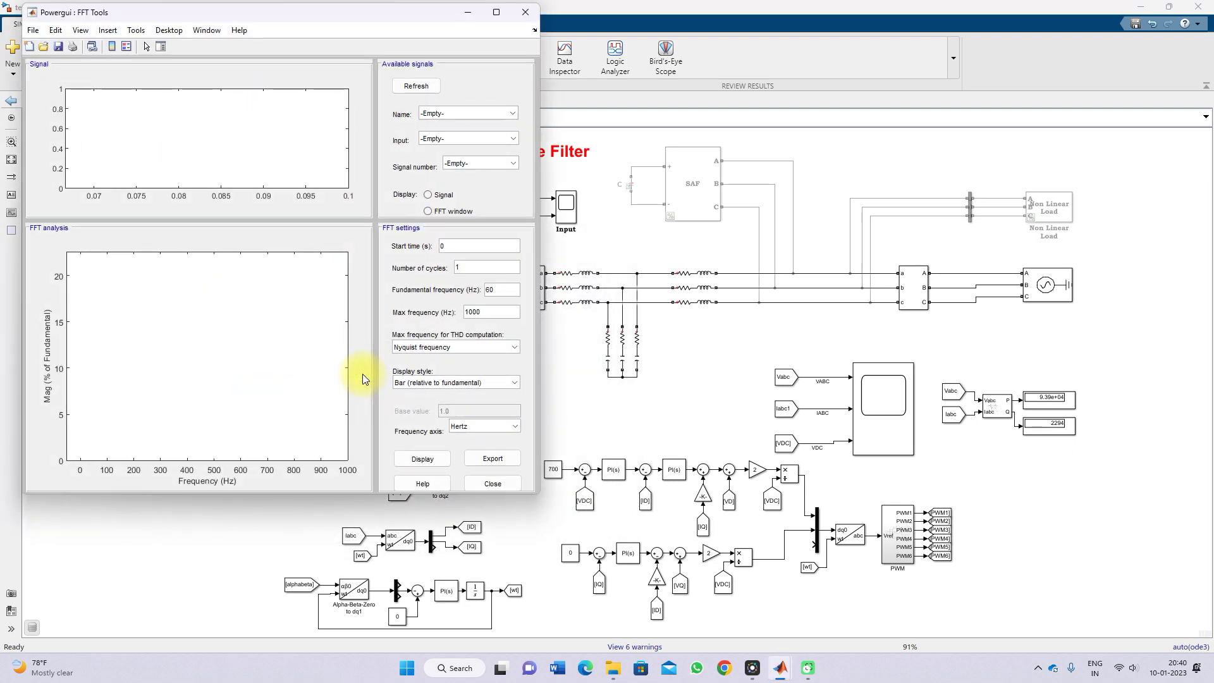
Analyse input 2 of ans with the maximum THD frequency set to Same as Max frequency, and display its FFT
{"action": "left_click", "coordinate": [443, 154]}
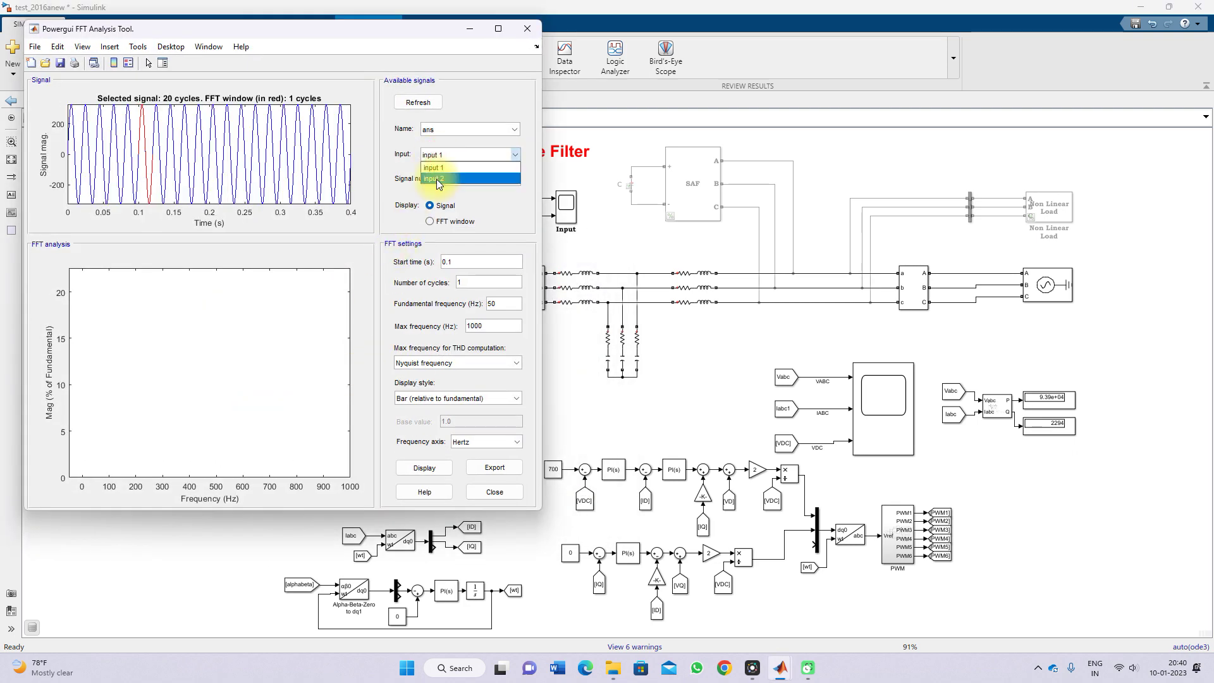
{"action": "left_click", "coordinate": [438, 181]}
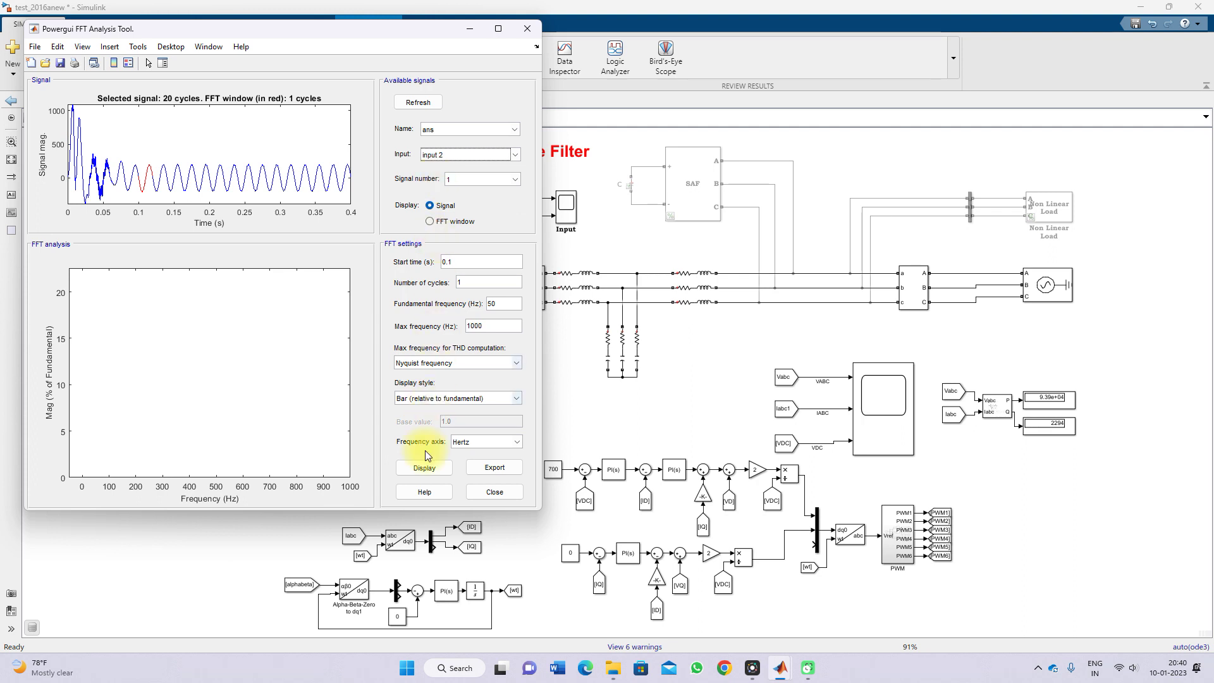
{"action": "left_click", "coordinate": [431, 362]}
{"action": "left_click", "coordinate": [429, 387]}
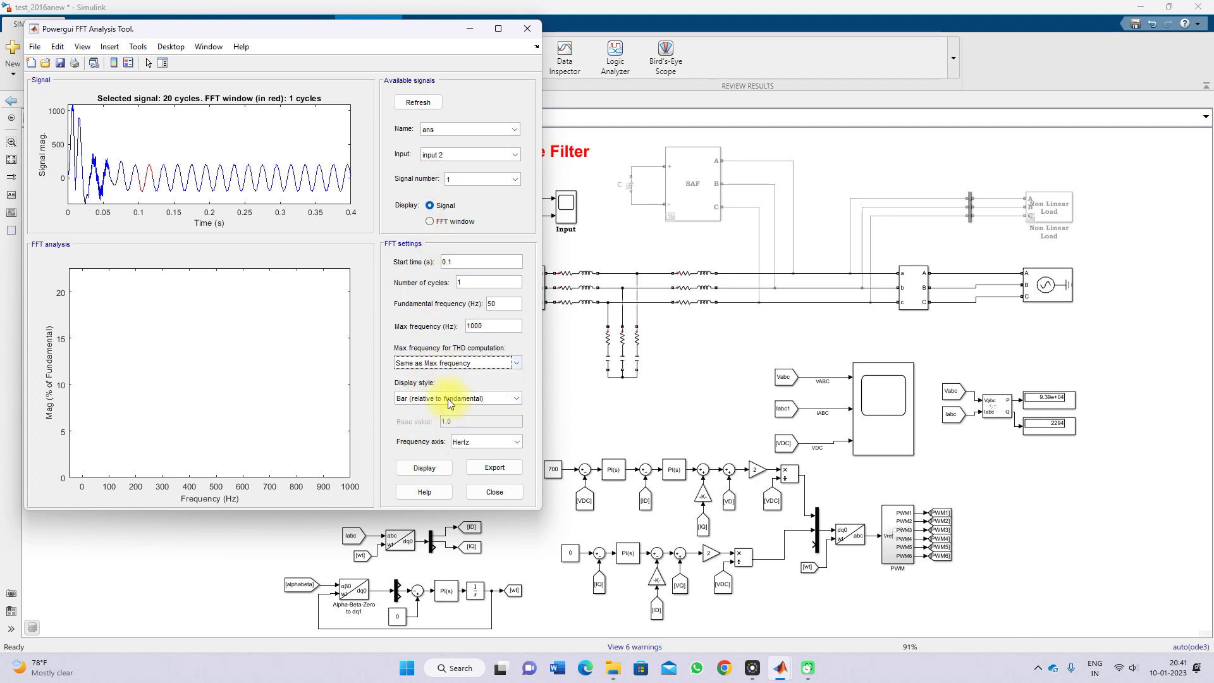
{"action": "left_click", "coordinate": [425, 471]}
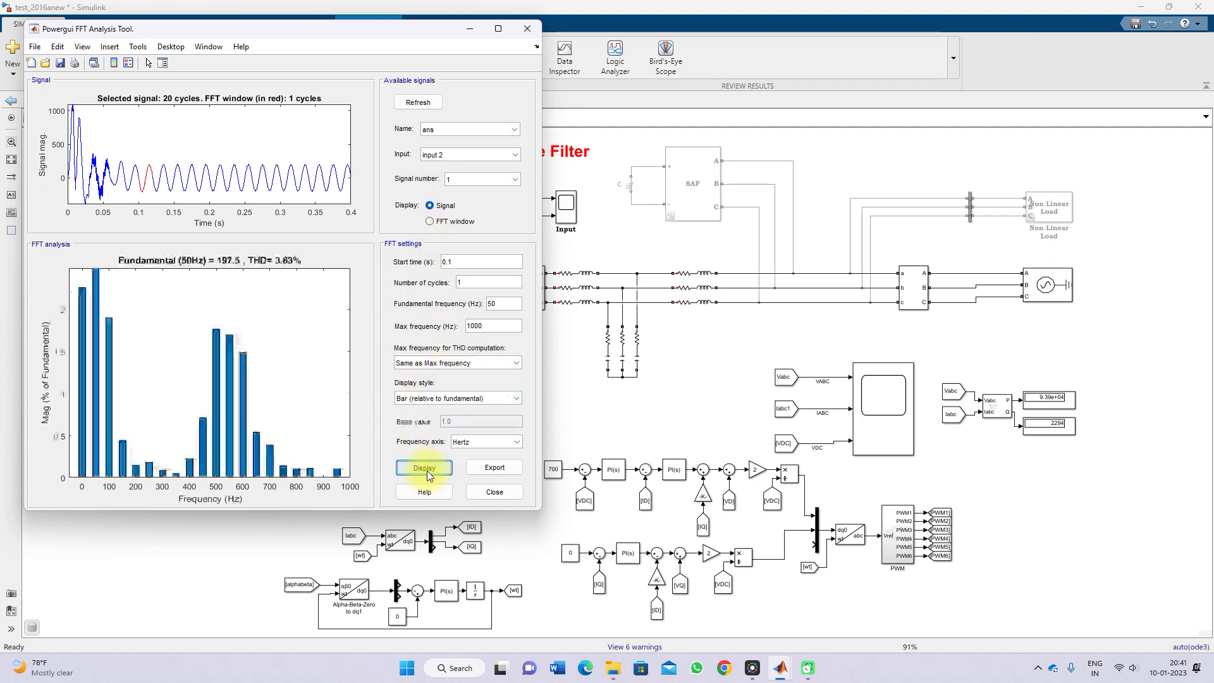
Circle the THD value above the FFT chart with the pen, write a percentage note below it, and exit pen mode
{"action": "key", "text": "F12"}
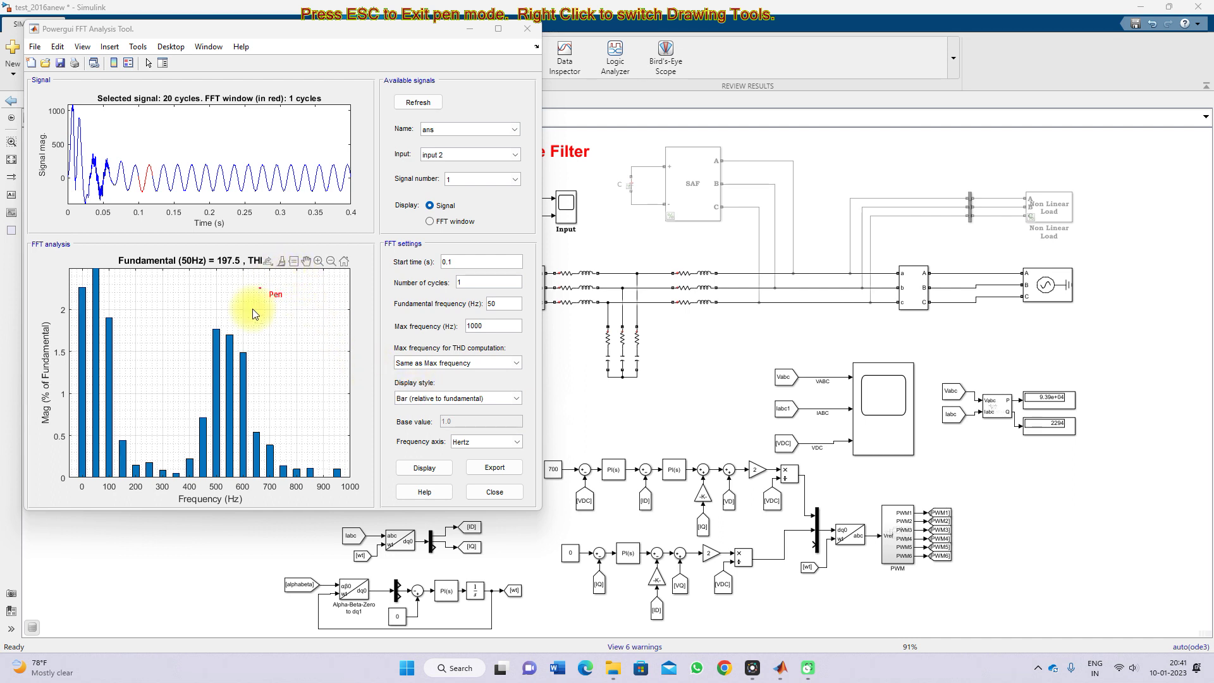
{"action": "mouse_move", "coordinate": [250, 235]}
{"action": "left_mouse_down"}
{"action": "mouse_move", "coordinate": [268, 295]}
{"action": "mouse_move", "coordinate": [325, 271]}
{"action": "mouse_move", "coordinate": [288, 239]}
{"action": "mouse_move", "coordinate": [251, 236]}
{"action": "left_mouse_up"}
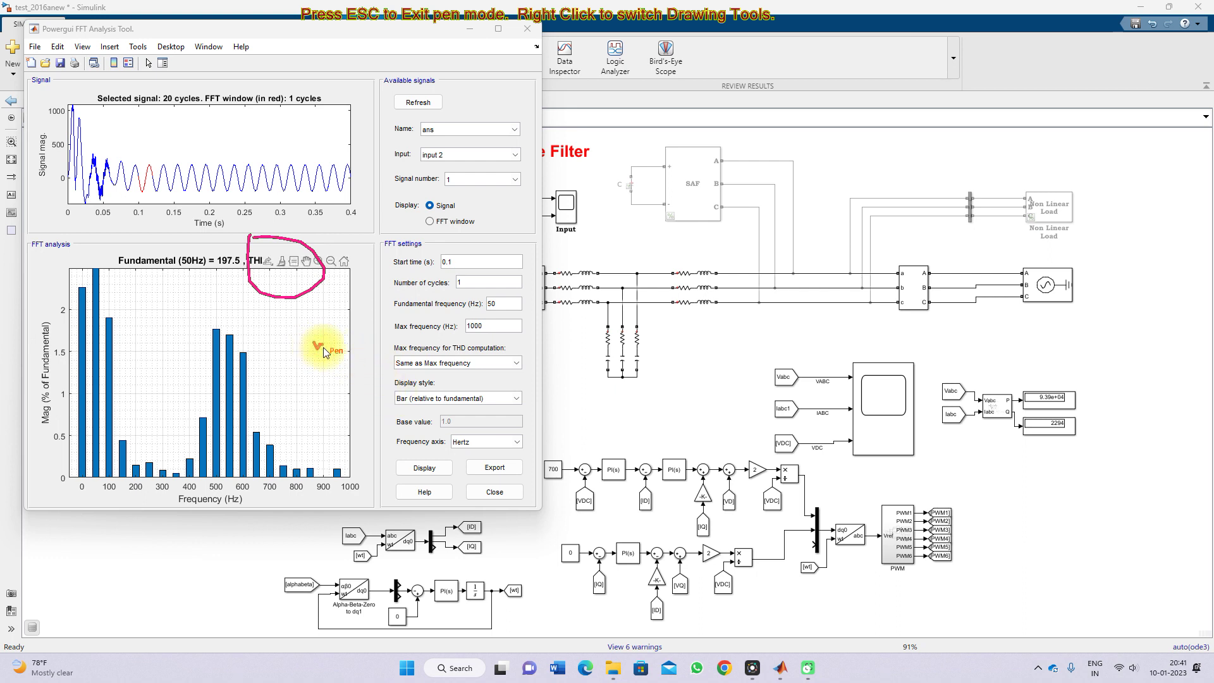
{"action": "mouse_move", "coordinate": [318, 350]}
{"action": "left_mouse_down"}
{"action": "mouse_move", "coordinate": [331, 325]}
{"action": "mouse_move", "coordinate": [325, 333]}
{"action": "mouse_move", "coordinate": [349, 335]}
{"action": "left_mouse_up"}
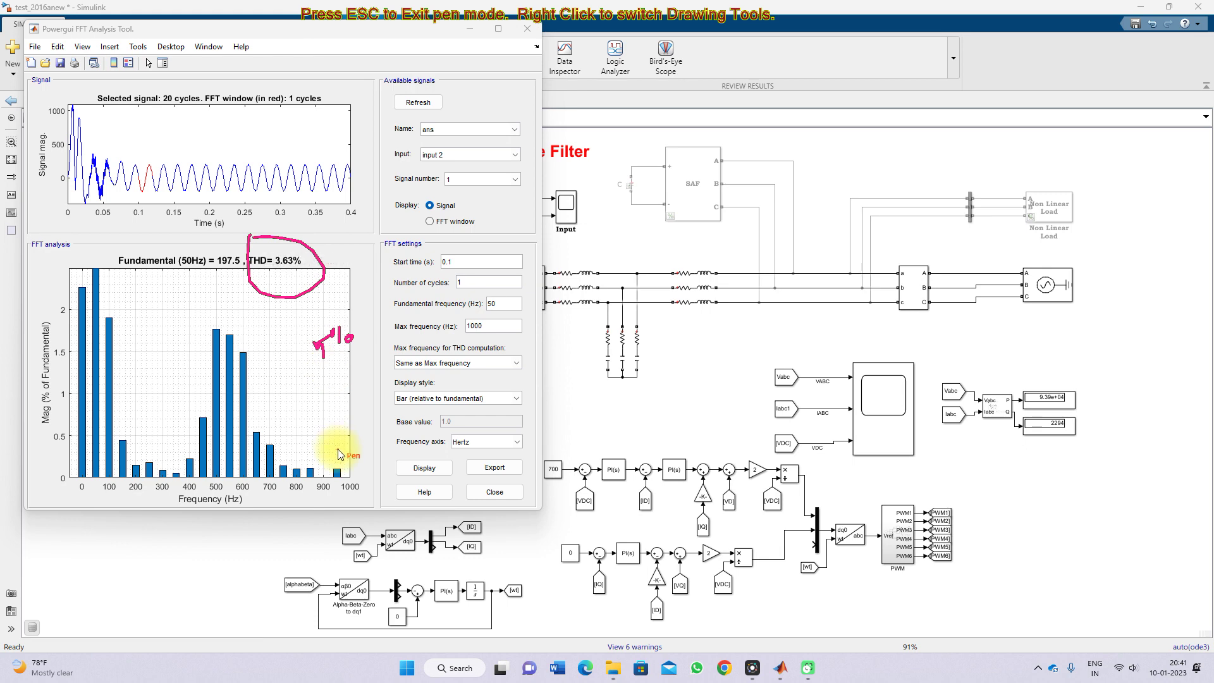
{"action": "key", "text": "Escape"}
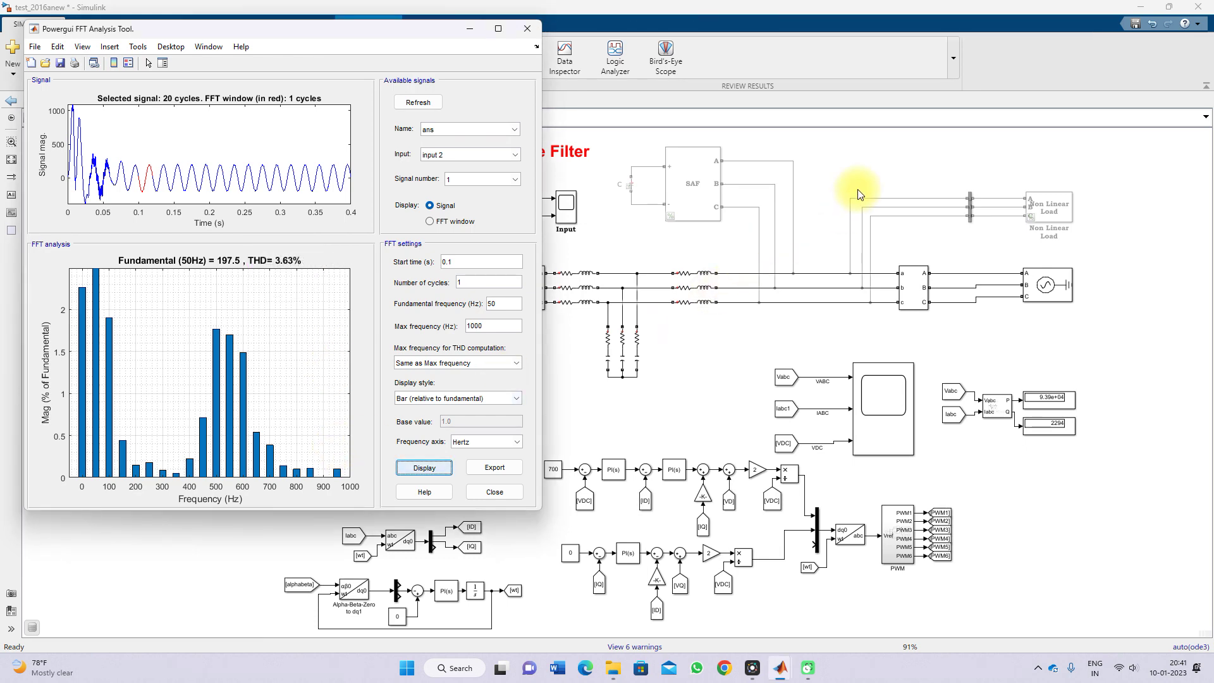
Uncomment the Non Linear Load block together with its three-phase connection to the grid lines
{"action": "left_click", "coordinate": [835, 177]}
{"action": "left_click_drag", "start_coordinate": [836, 177], "coordinate": [1127, 248]}
{"action": "mouse_move", "coordinate": [1137, 246]}
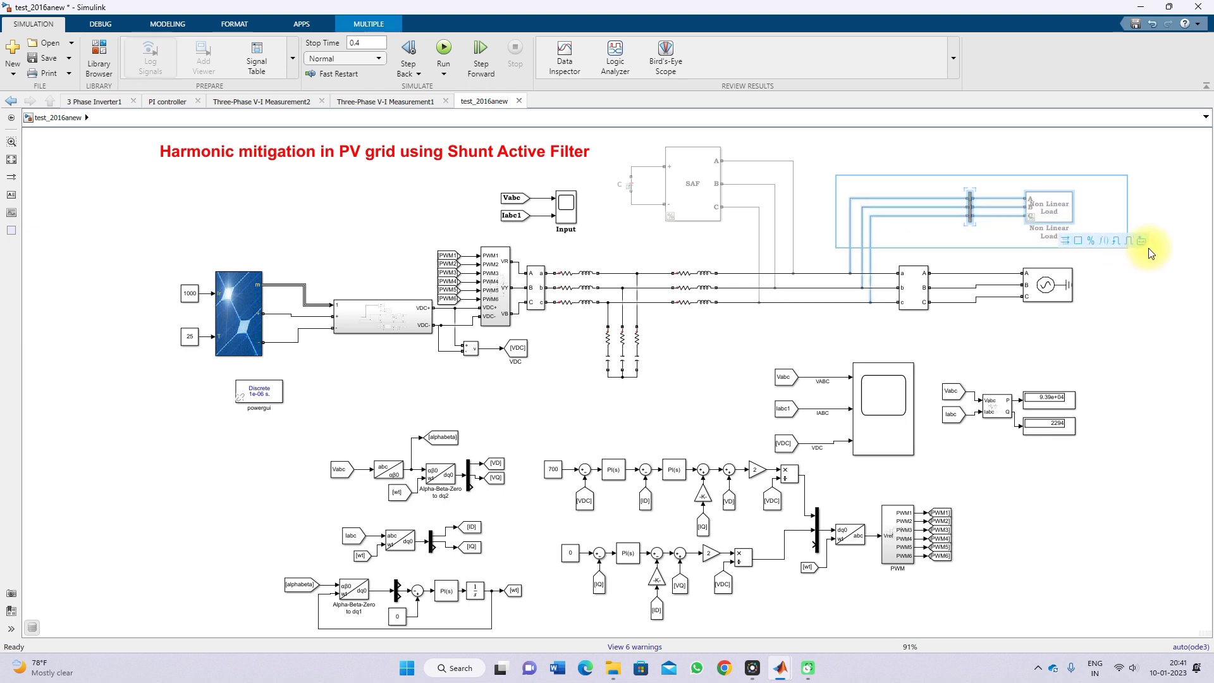
{"action": "left_click", "coordinate": [1081, 242]}
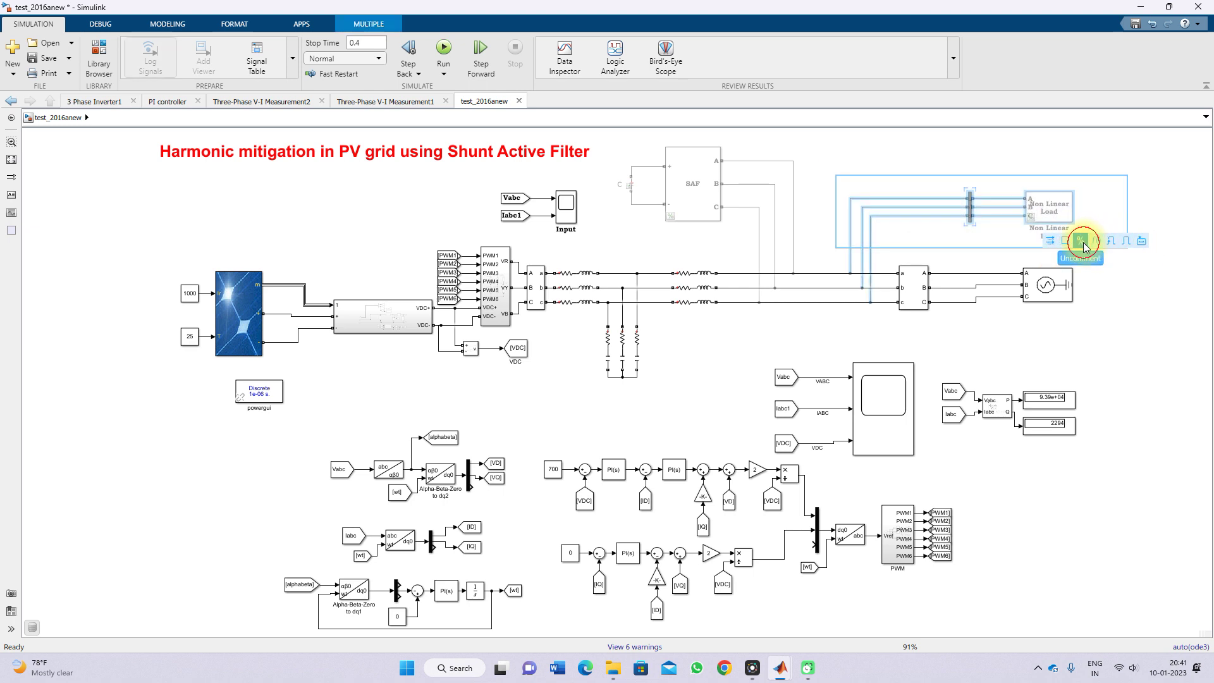
{"action": "left_click", "coordinate": [1069, 171]}
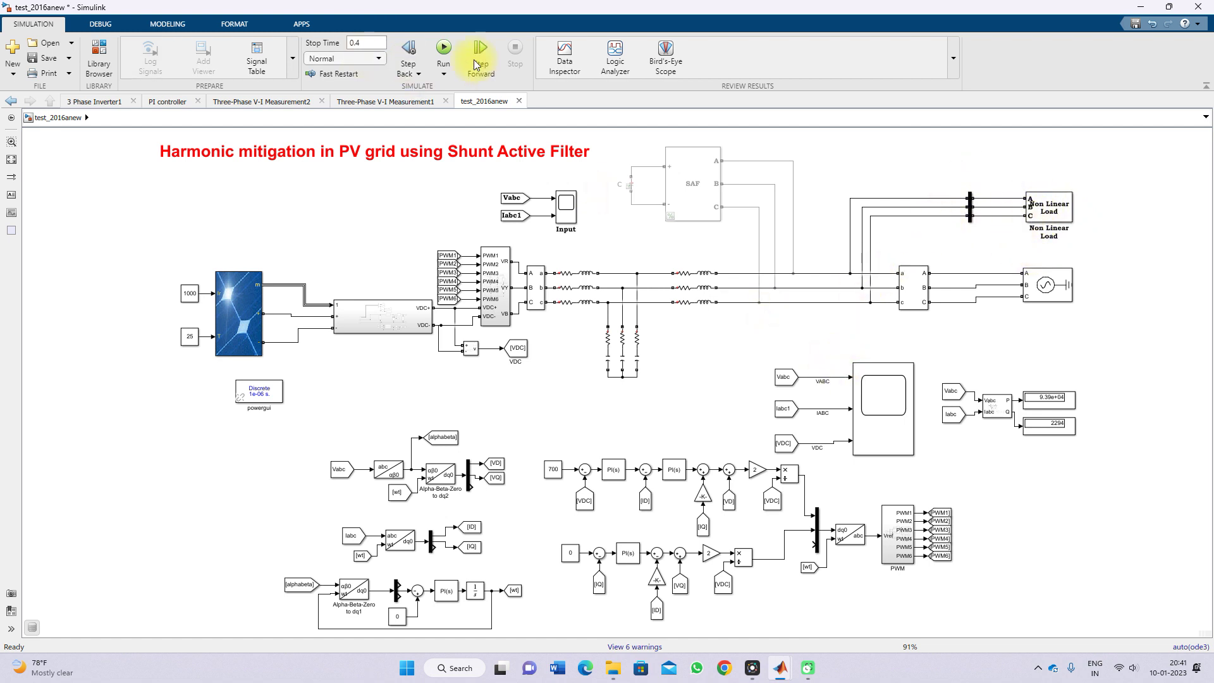
Run the simulation with the nonlinear load connected and display the Scope3 and PV Power scopes side by side
{"action": "left_click", "coordinate": [446, 52]}
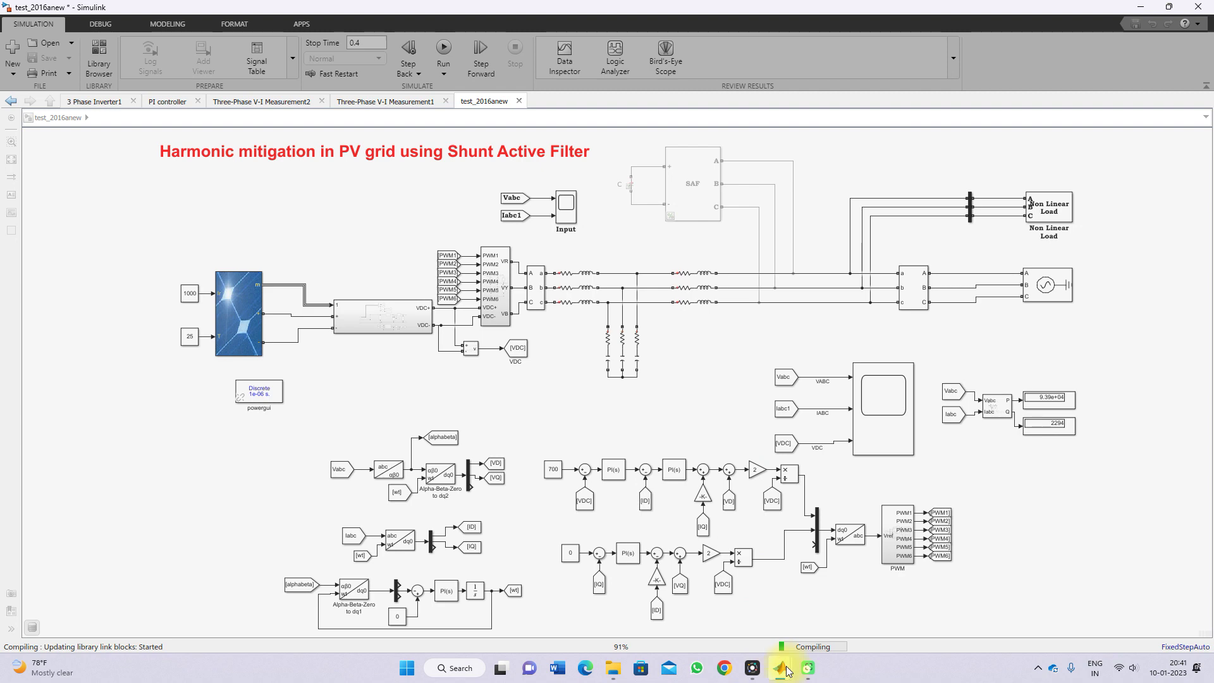
{"action": "mouse_move", "coordinate": [788, 671]}
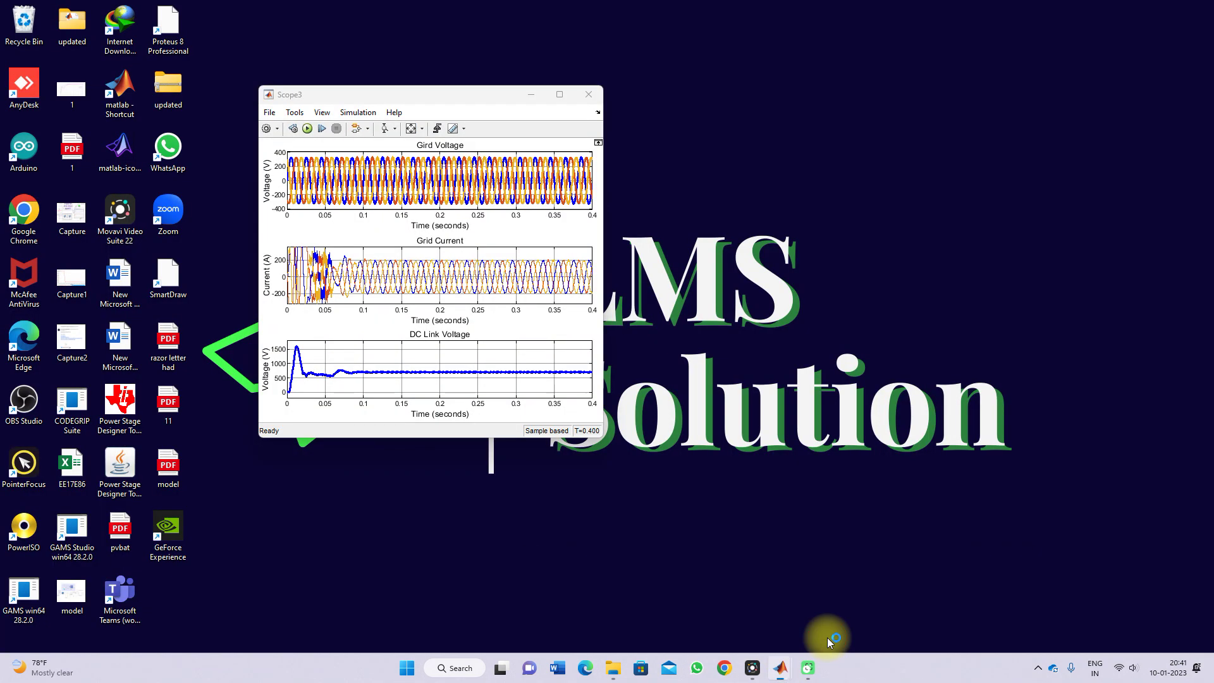
{"action": "left_click", "coordinate": [828, 629]}
{"action": "mouse_move", "coordinate": [781, 674]}
{"action": "left_click", "coordinate": [876, 569]}
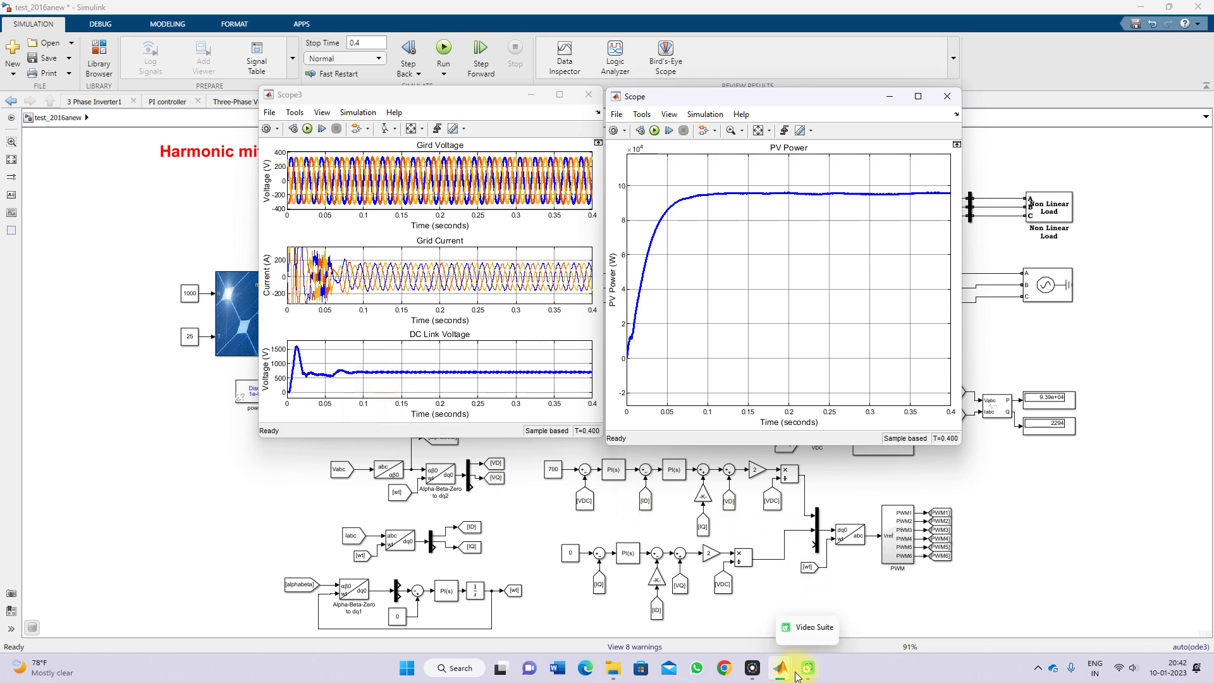
Switch to MATLAB and evaluate out.ScopeData2 again for the nonlinear load run
{"action": "mouse_move", "coordinate": [781, 669]}
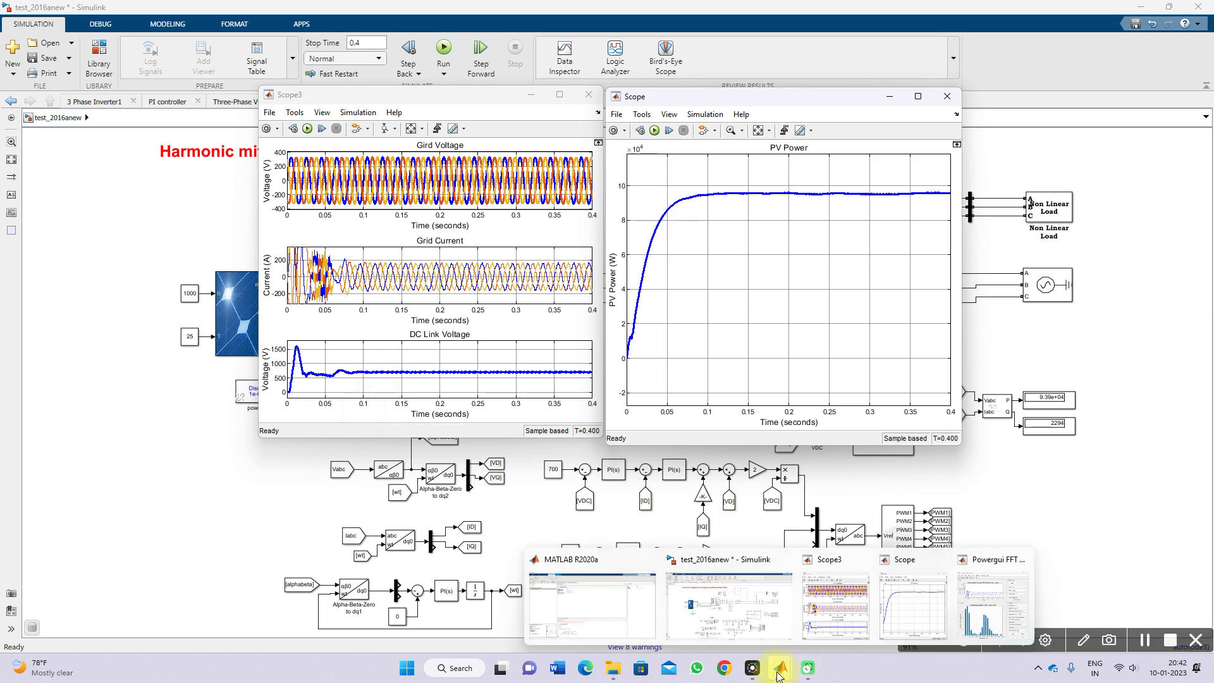
{"action": "left_click", "coordinate": [585, 599]}
{"action": "left_click_drag", "start_coordinate": [303, 178], "coordinate": [371, 395]}
{"action": "left_click_drag", "start_coordinate": [340, 623], "coordinate": [341, 621]}
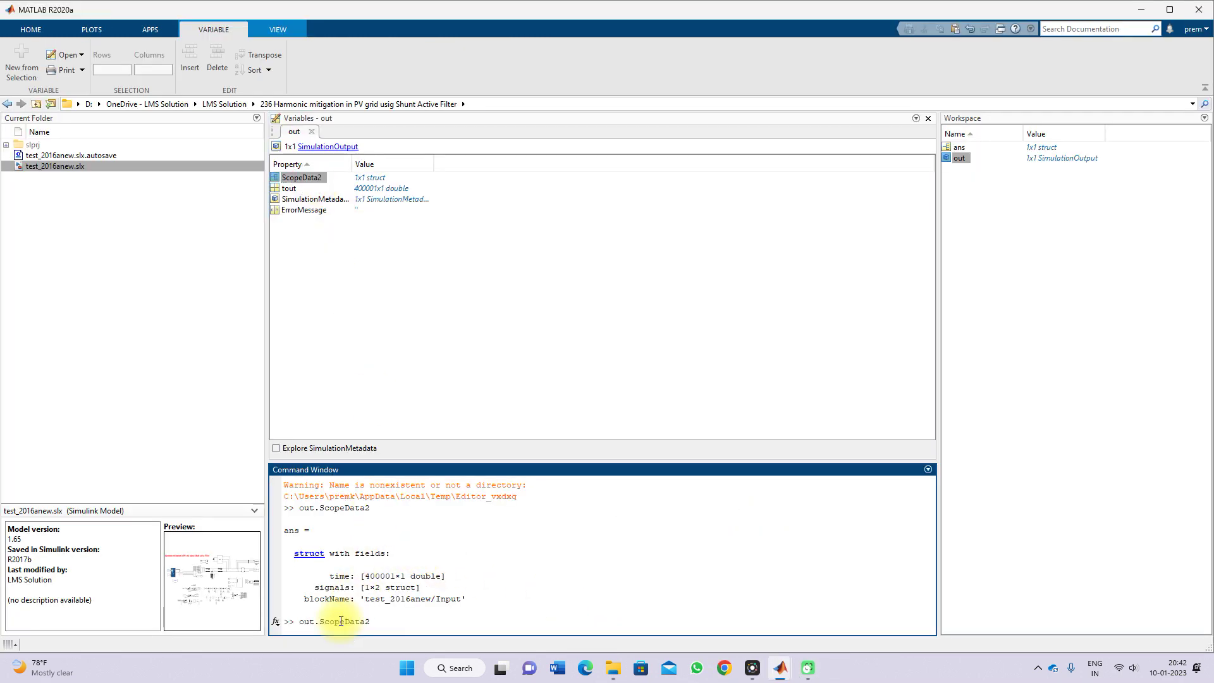
{"action": "key", "text": "Return"}
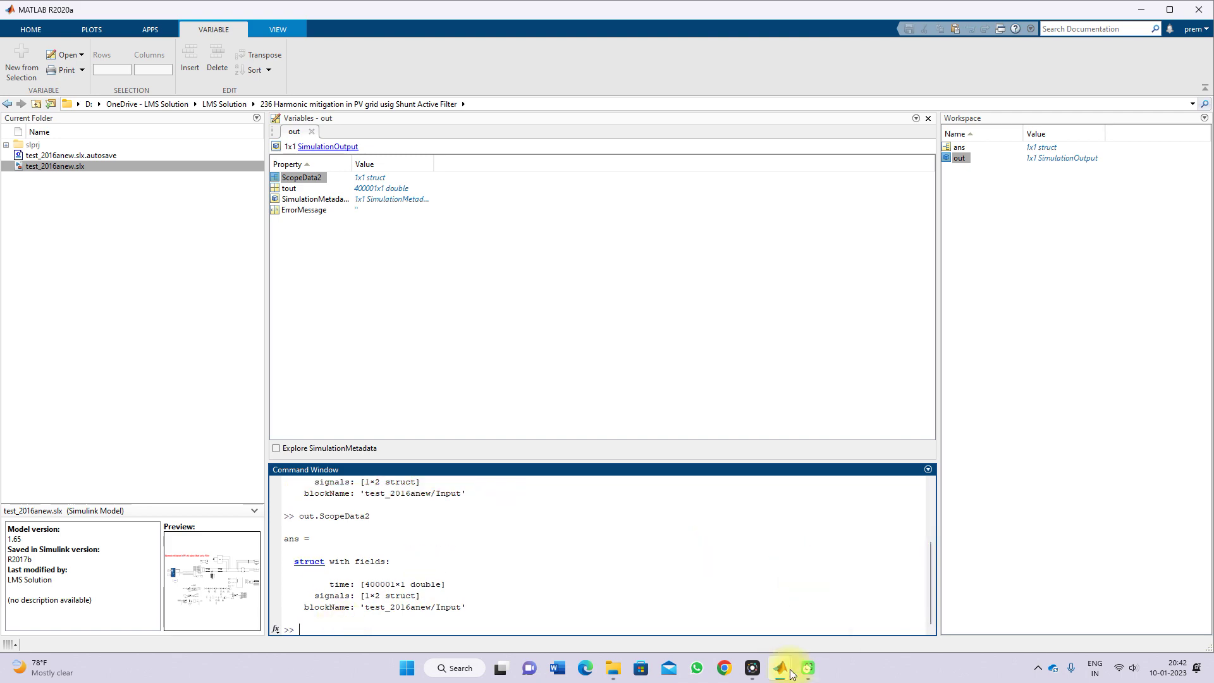
Refresh the signals in the FFT analysis tool, select input 2, and display its FFT for the nonlinear load case
{"action": "mouse_move", "coordinate": [796, 672]}
{"action": "left_click", "coordinate": [1008, 618]}
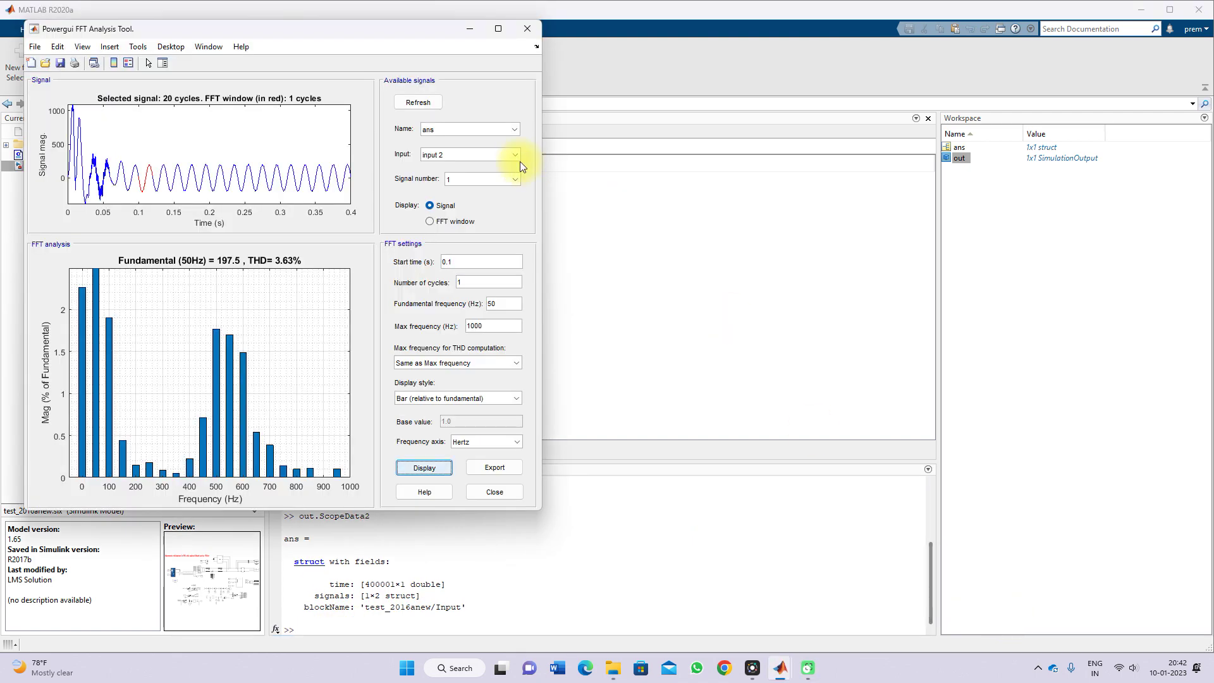
{"action": "left_click", "coordinate": [404, 105]}
{"action": "left_click", "coordinate": [446, 155]}
{"action": "left_click", "coordinate": [445, 176]}
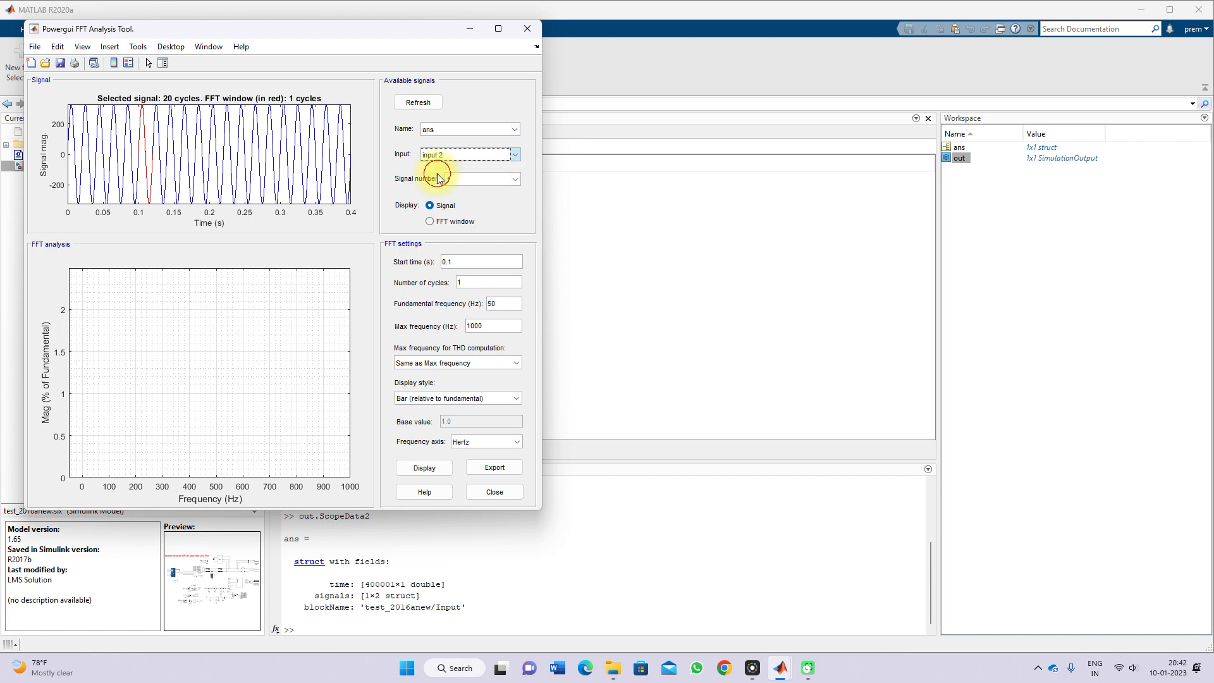
{"action": "left_click", "coordinate": [427, 473]}
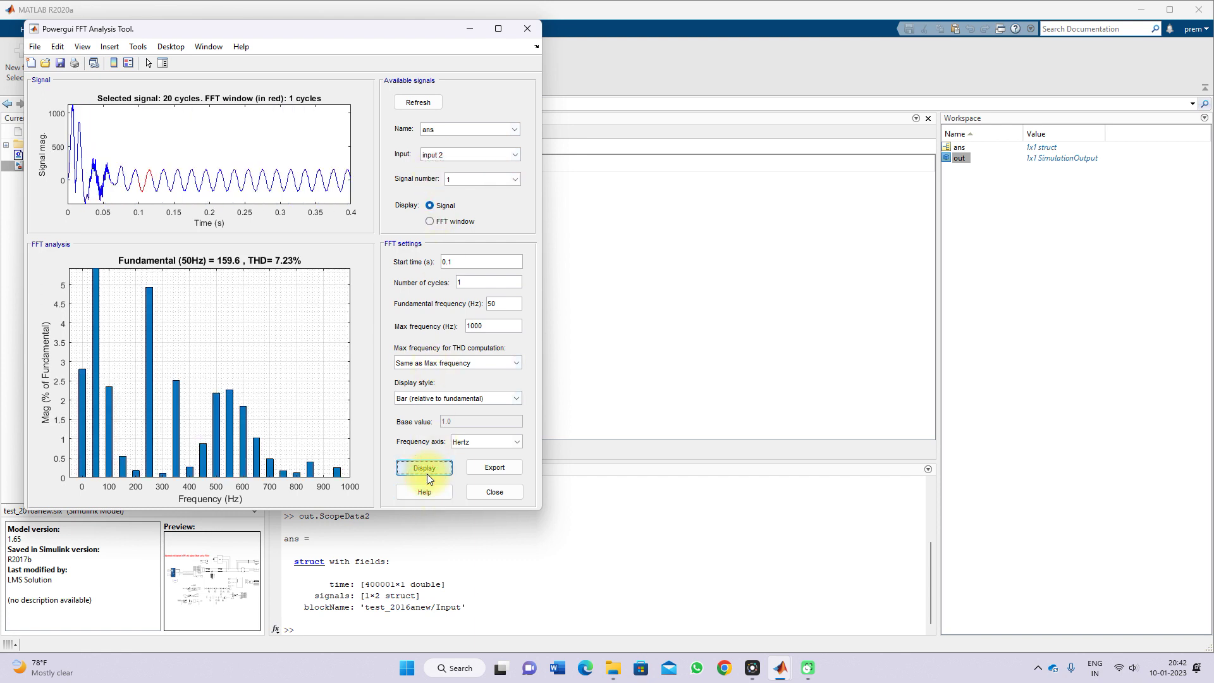
Underline and circle the THD value above the nonlinear load FFT chart with the pen, and exit pen mode
{"action": "key", "text": "ctrl+alt+p"}
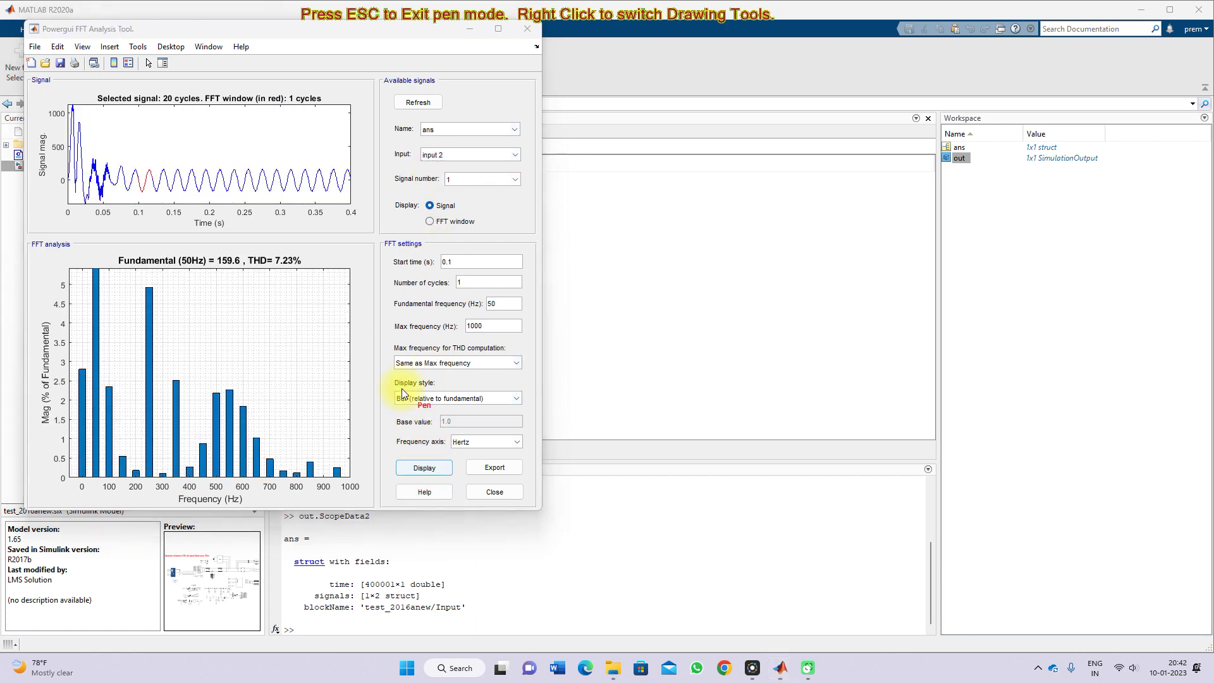
{"action": "left_click_drag", "start_coordinate": [220, 289], "coordinate": [345, 288]}
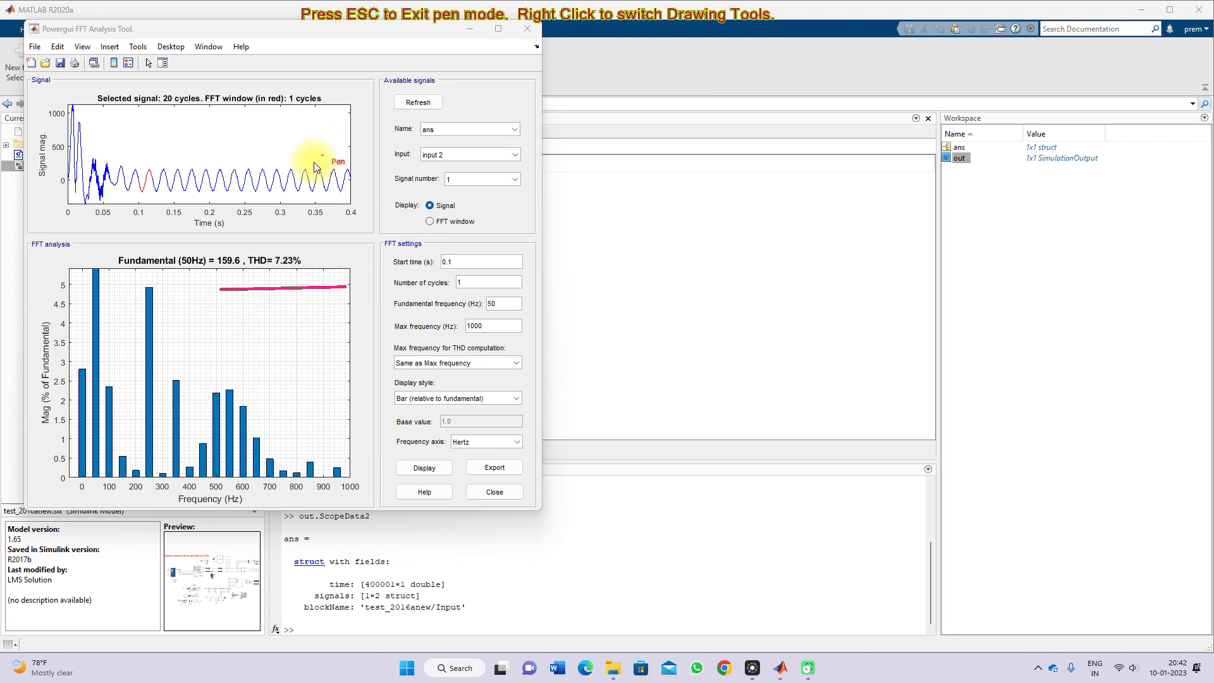
{"action": "left_click_drag", "start_coordinate": [255, 229], "coordinate": [276, 291]}
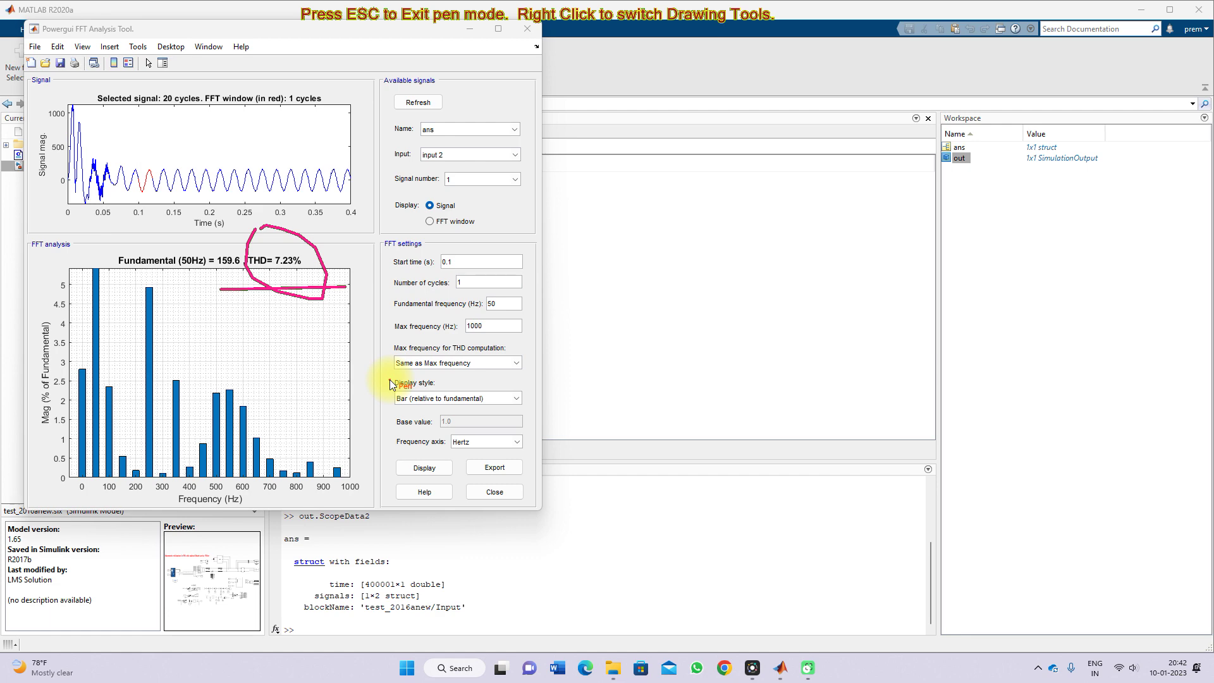
{"action": "key", "text": "Escape"}
Return to the Simulink model and uncomment the SAF block with its capacitor and three-phase connections
{"action": "mouse_move", "coordinate": [779, 667]}
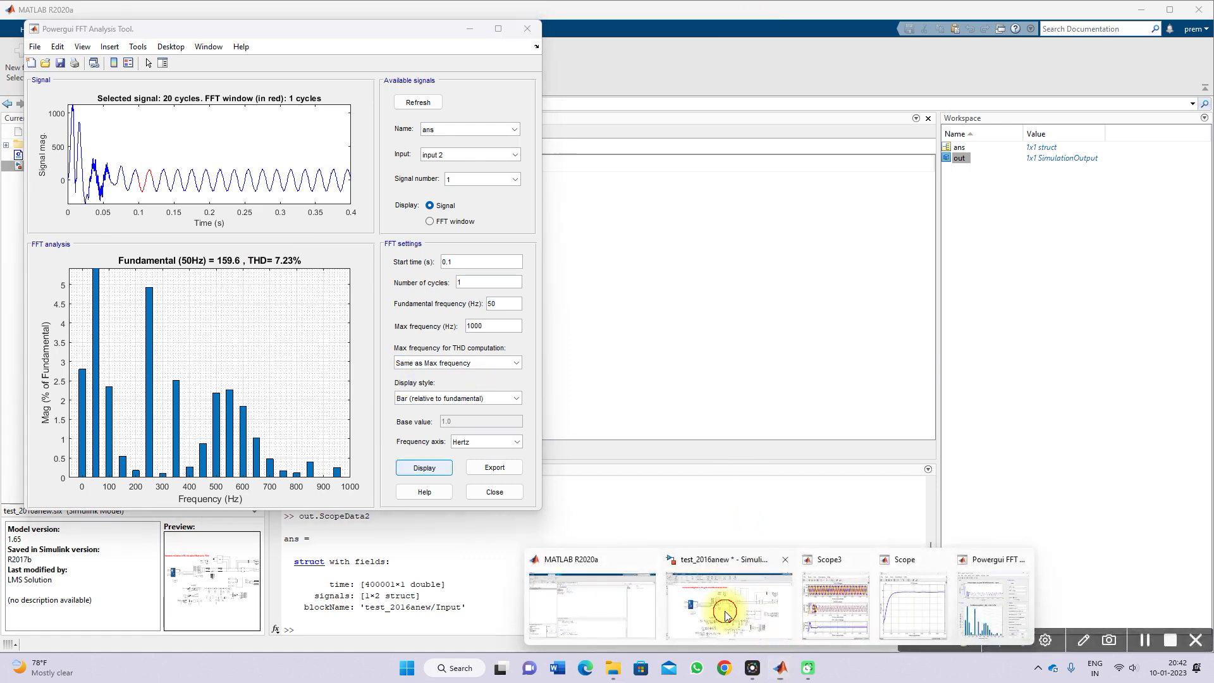
{"action": "left_click", "coordinate": [759, 604]}
{"action": "left_click_drag", "start_coordinate": [612, 140], "coordinate": [804, 237]}
{"action": "left_click", "coordinate": [853, 259]}
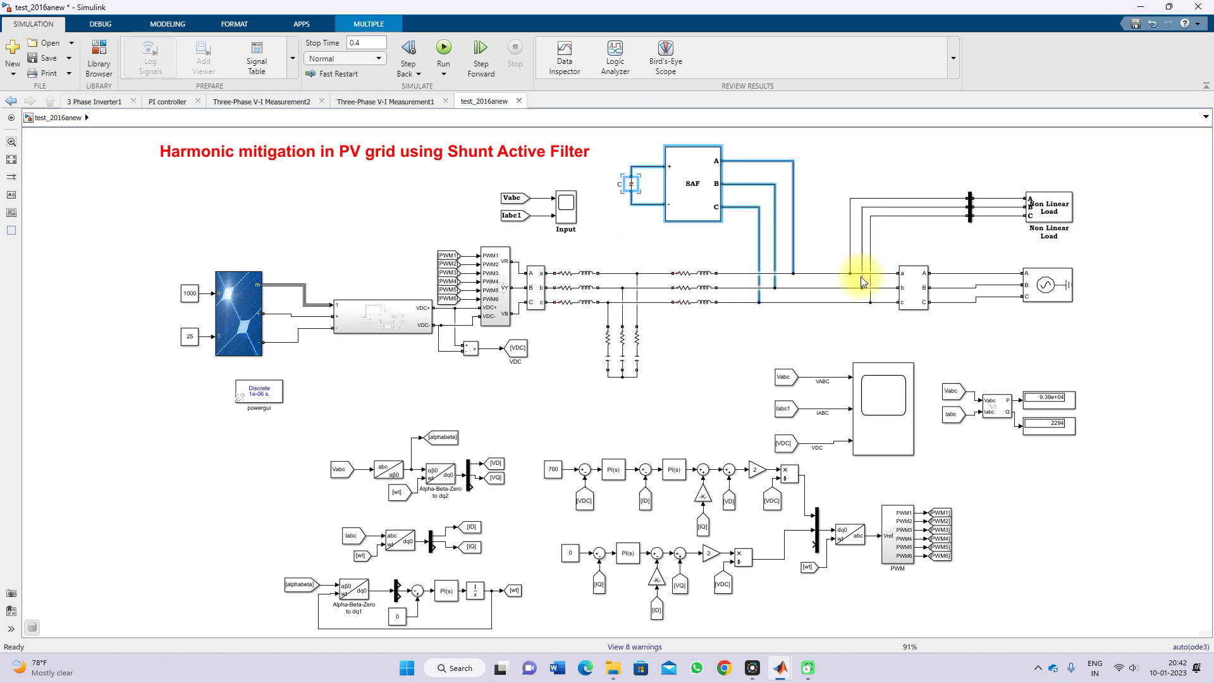
{"action": "left_click", "coordinate": [660, 158]}
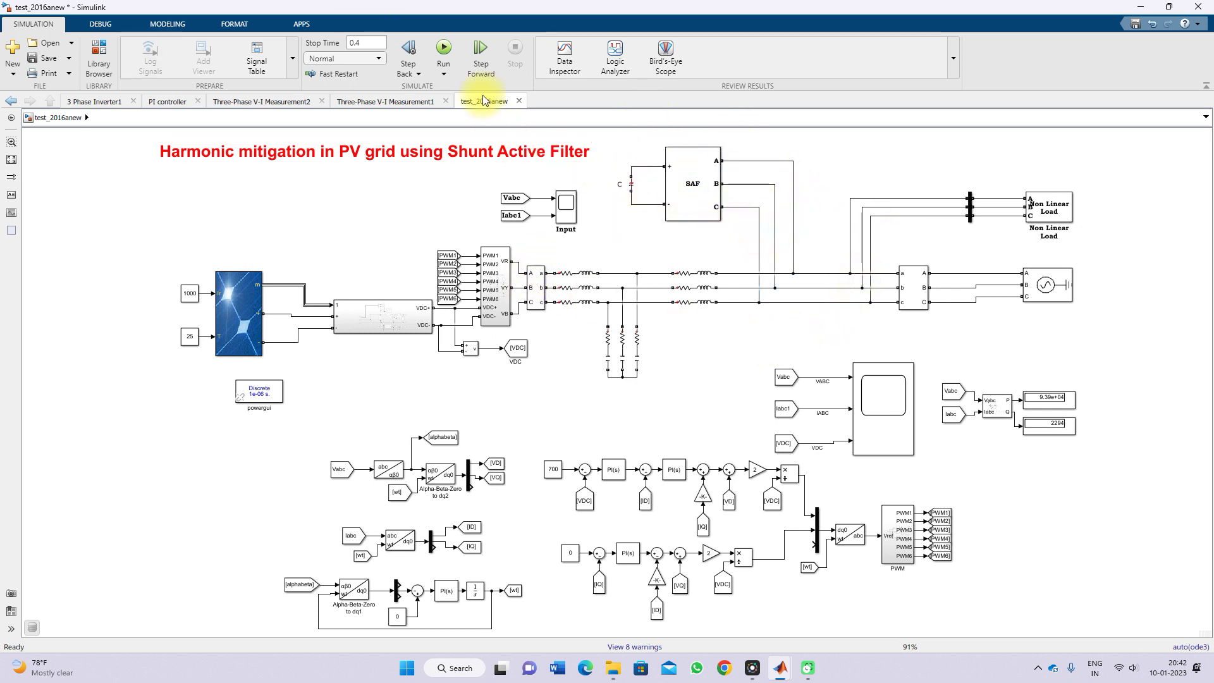
Run the simulation with the shunt active filter connected and display the Scope3 and PV Power scopes
{"action": "left_click", "coordinate": [445, 47]}
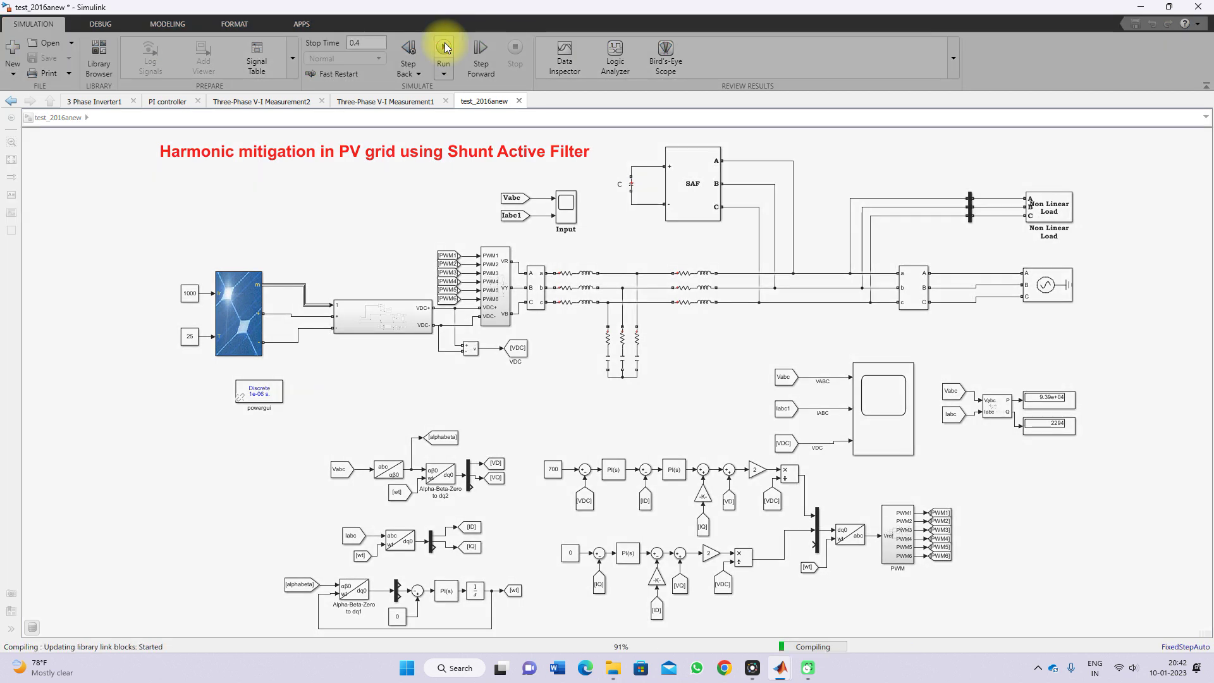
{"action": "mouse_move", "coordinate": [782, 669]}
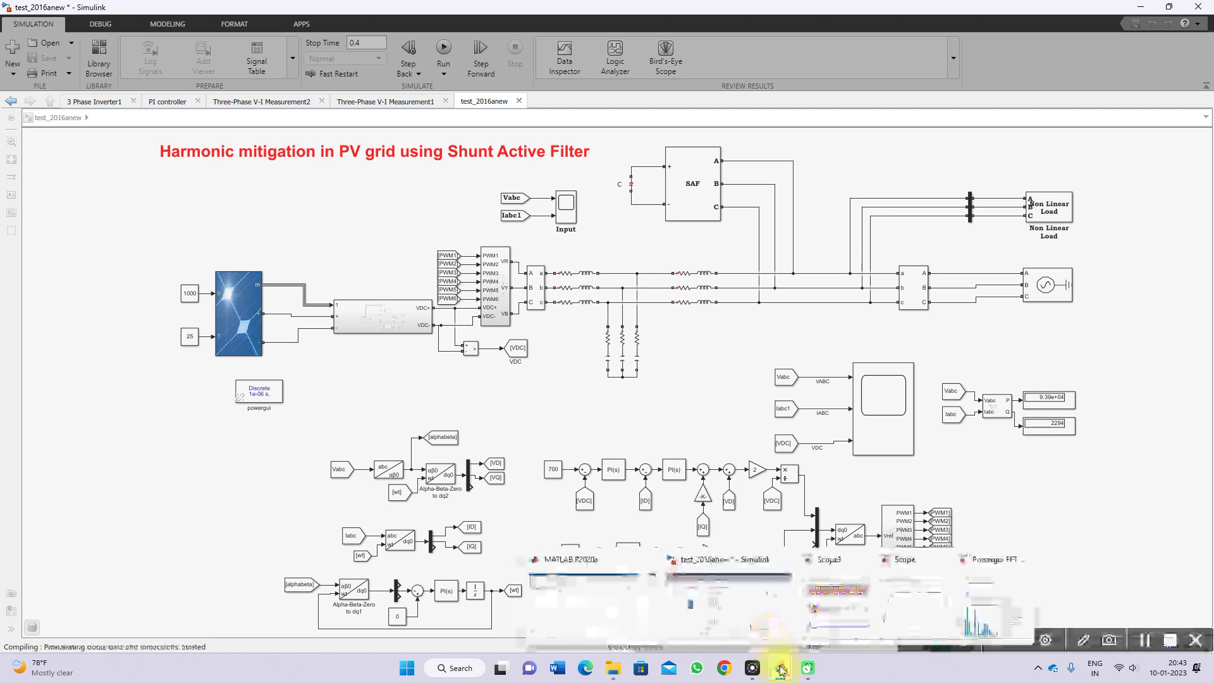
{"action": "left_click", "coordinate": [816, 629]}
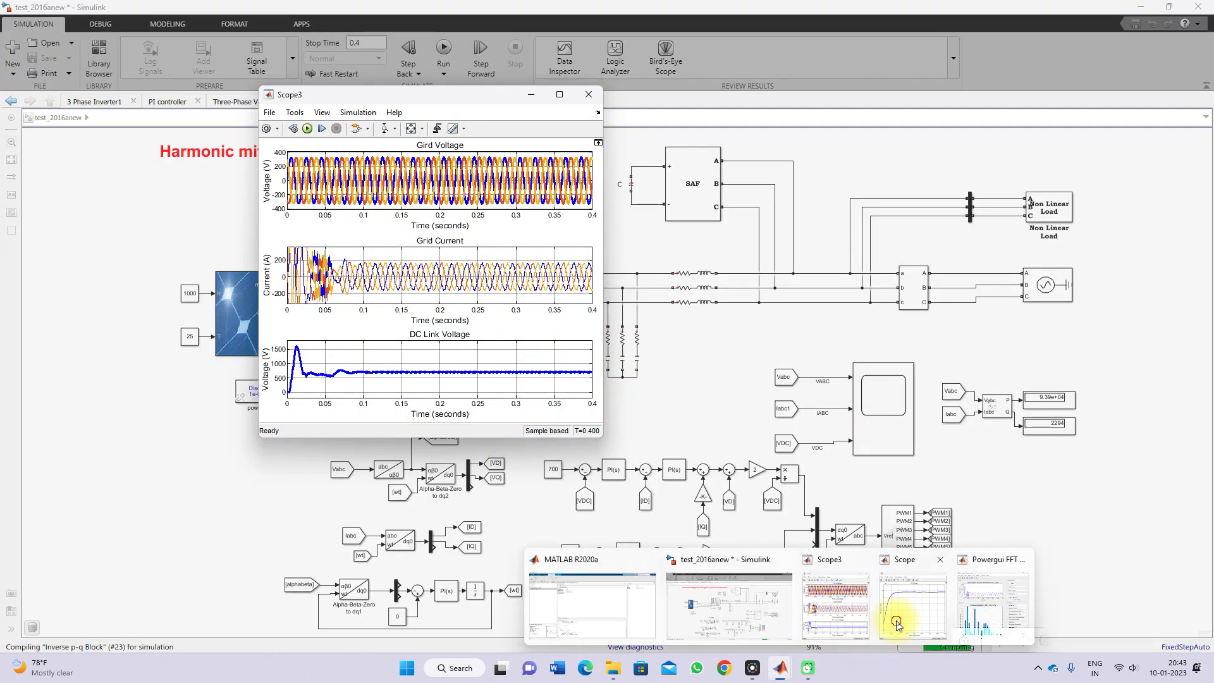
{"action": "left_click", "coordinate": [897, 626]}
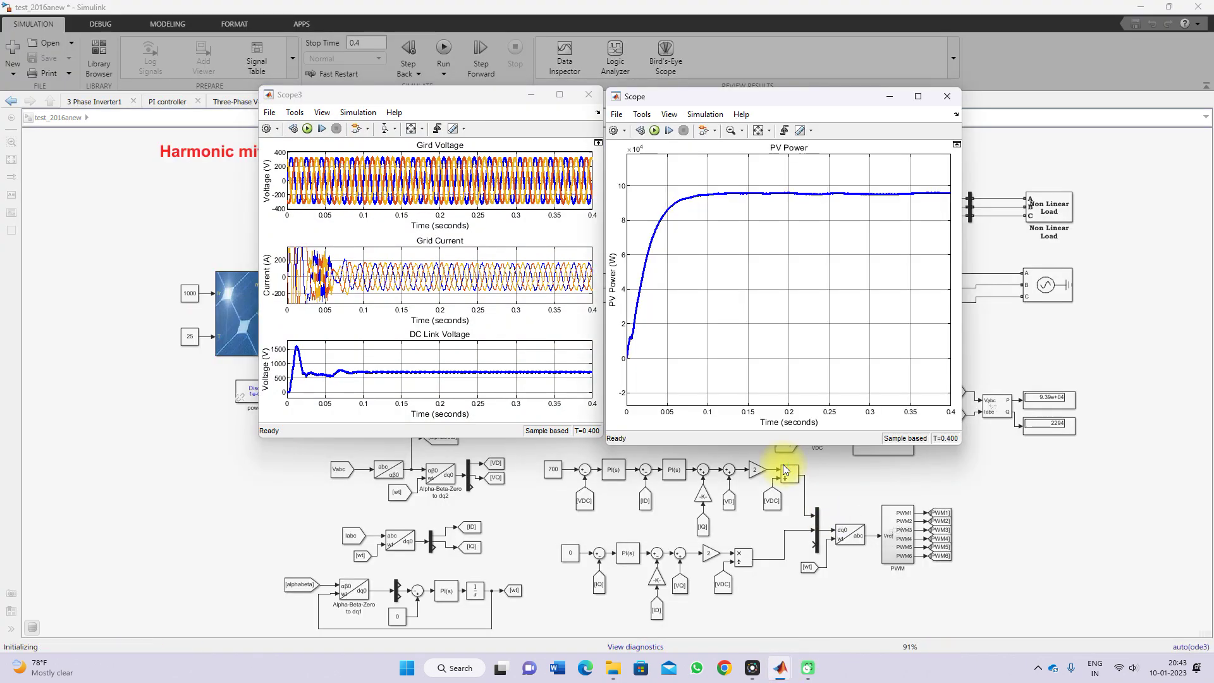
{"action": "key", "text": "ctrl+t"}
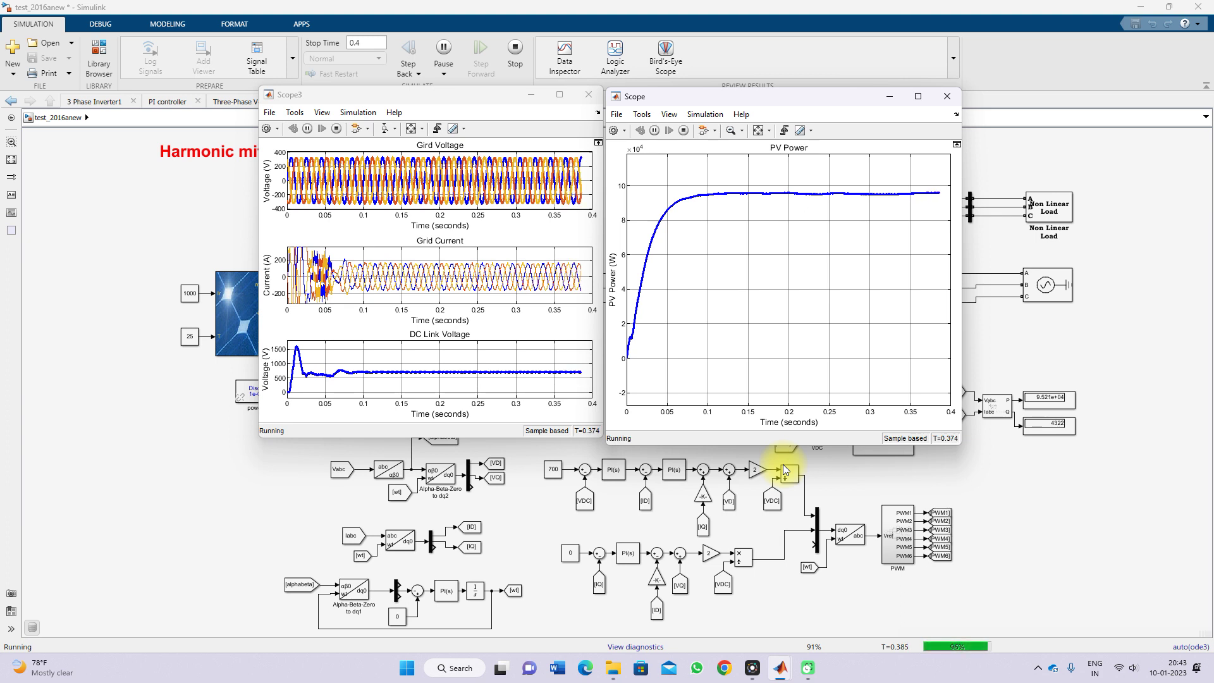
Switch to MATLAB and evaluate out.ScopeData2 for the run with the shunt active filter
{"action": "left_click", "coordinate": [779, 667]}
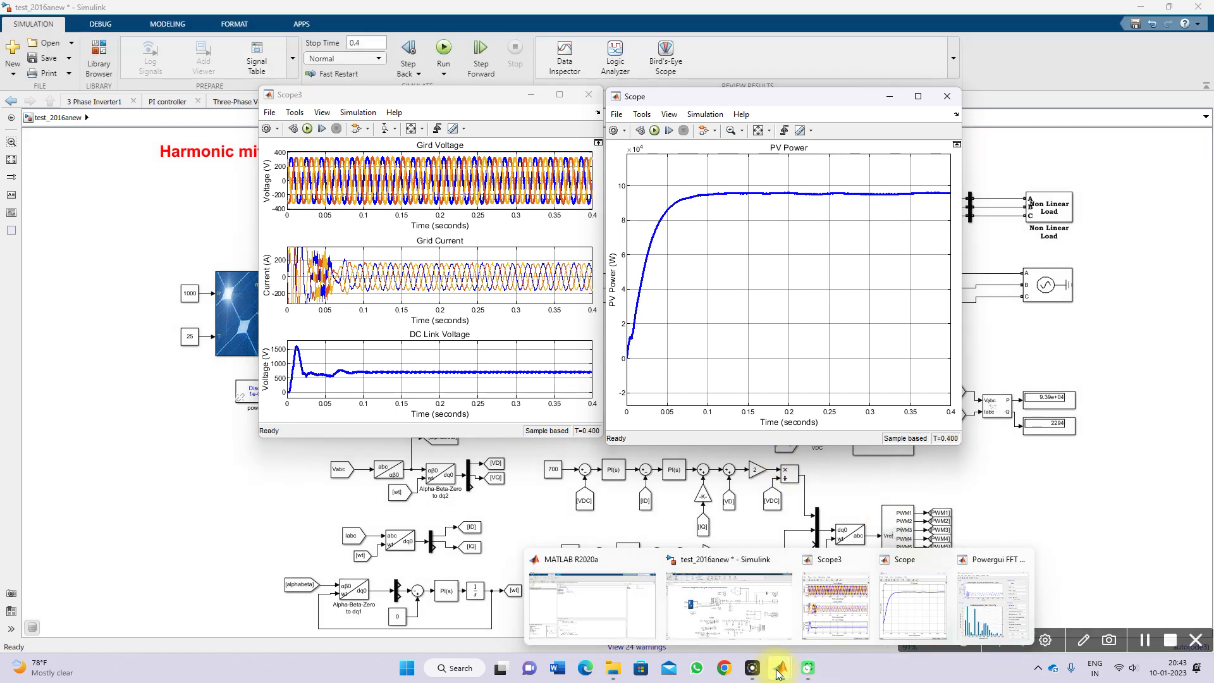
{"action": "left_click", "coordinate": [632, 616]}
{"action": "left_click_drag", "start_coordinate": [298, 180], "coordinate": [326, 621]}
{"action": "key", "text": "Escape"}
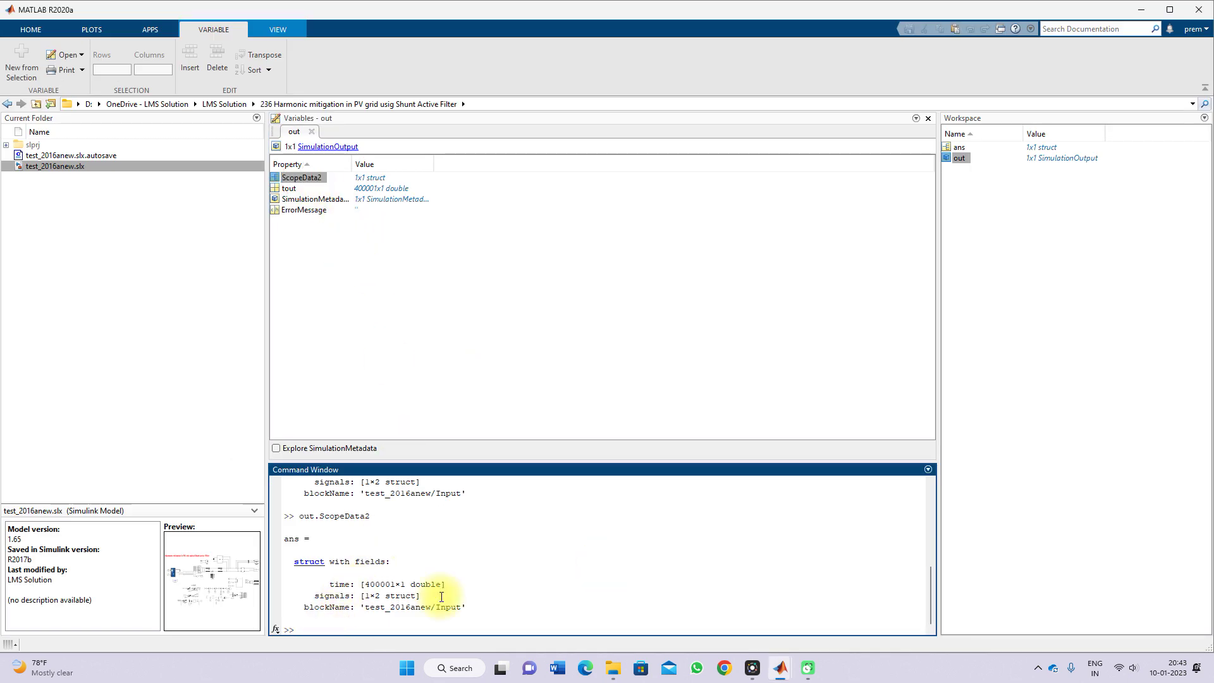
Switch to the Powergui FFT Analysis Tool, refresh the available signals, and display the FFT of input 2 for the shunt active filter run
{"action": "mouse_move", "coordinate": [779, 667]}
{"action": "left_click", "coordinate": [753, 610]}
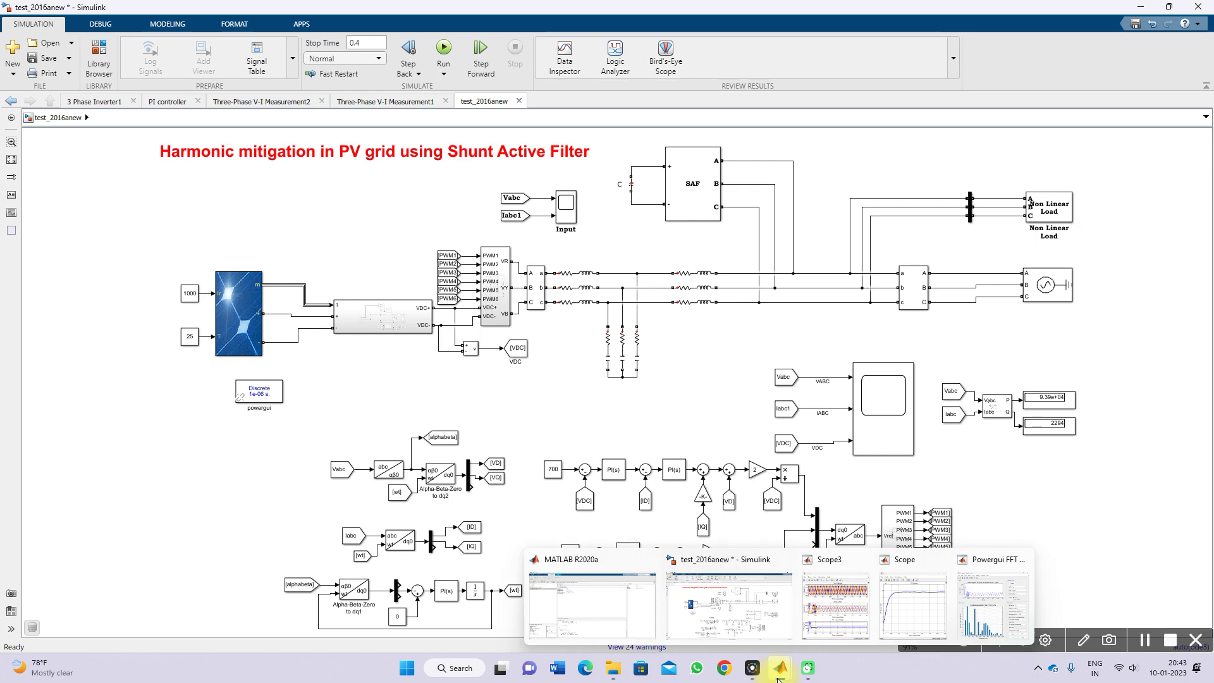
{"action": "left_click", "coordinate": [993, 607]}
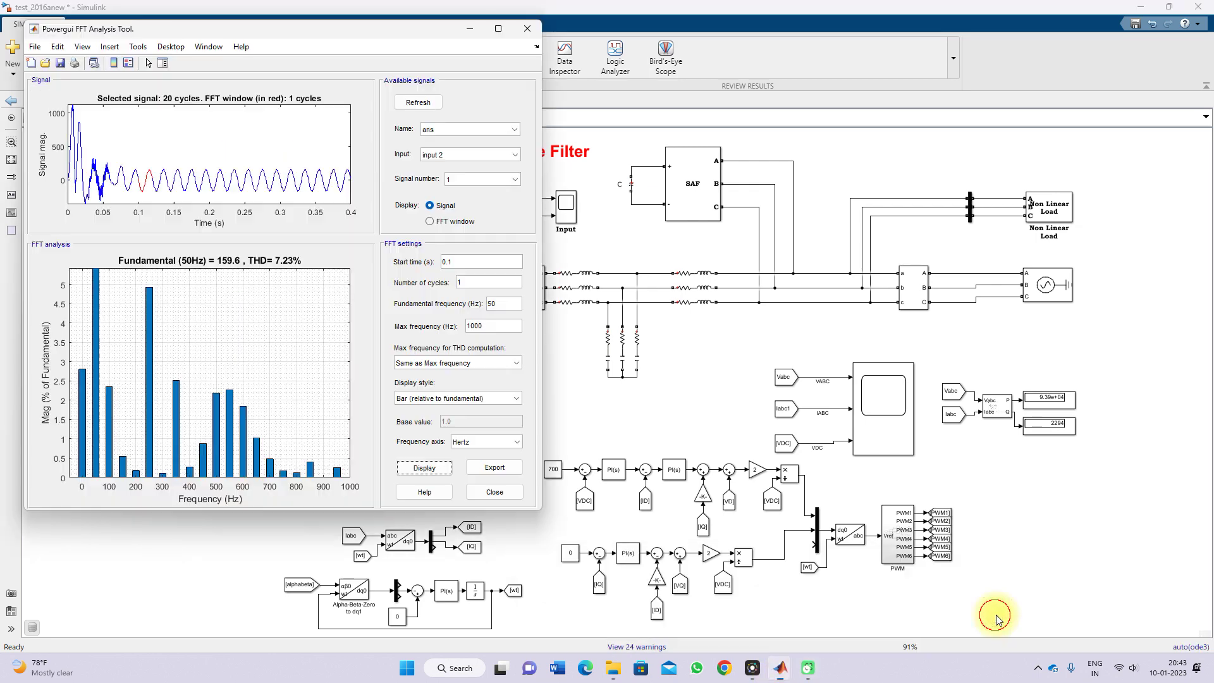
{"action": "left_click", "coordinate": [417, 102]}
{"action": "left_click", "coordinate": [446, 154]}
{"action": "left_click", "coordinate": [439, 179]}
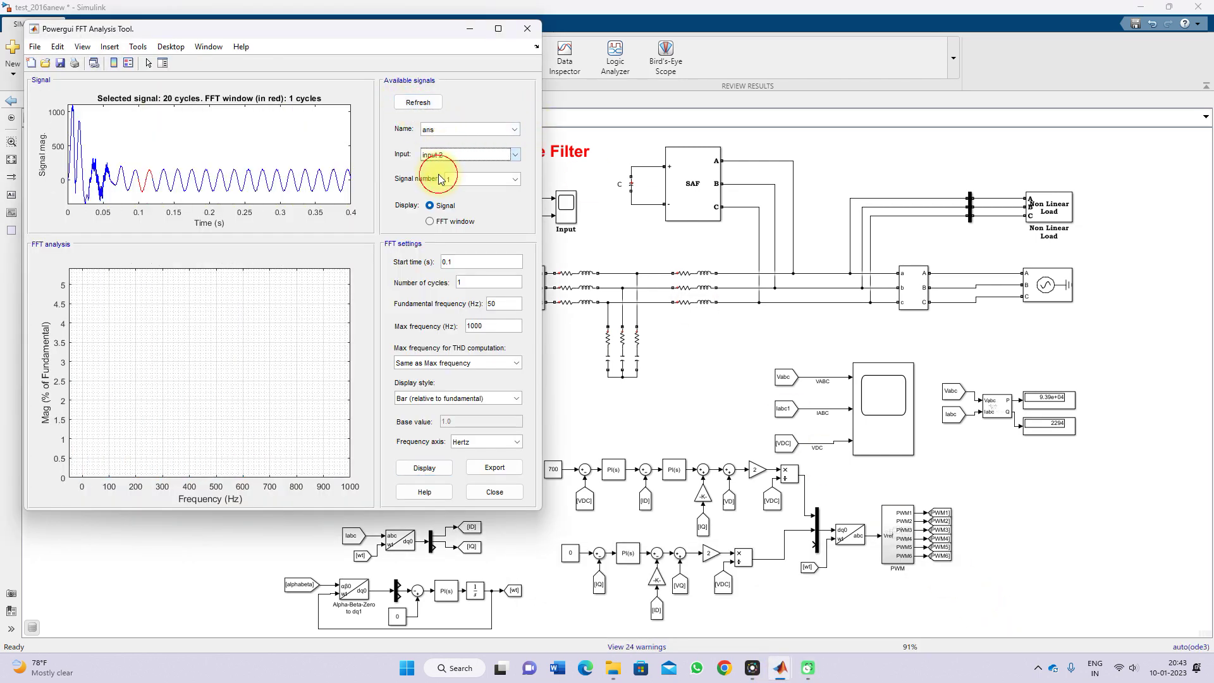
{"action": "left_click", "coordinate": [434, 469]}
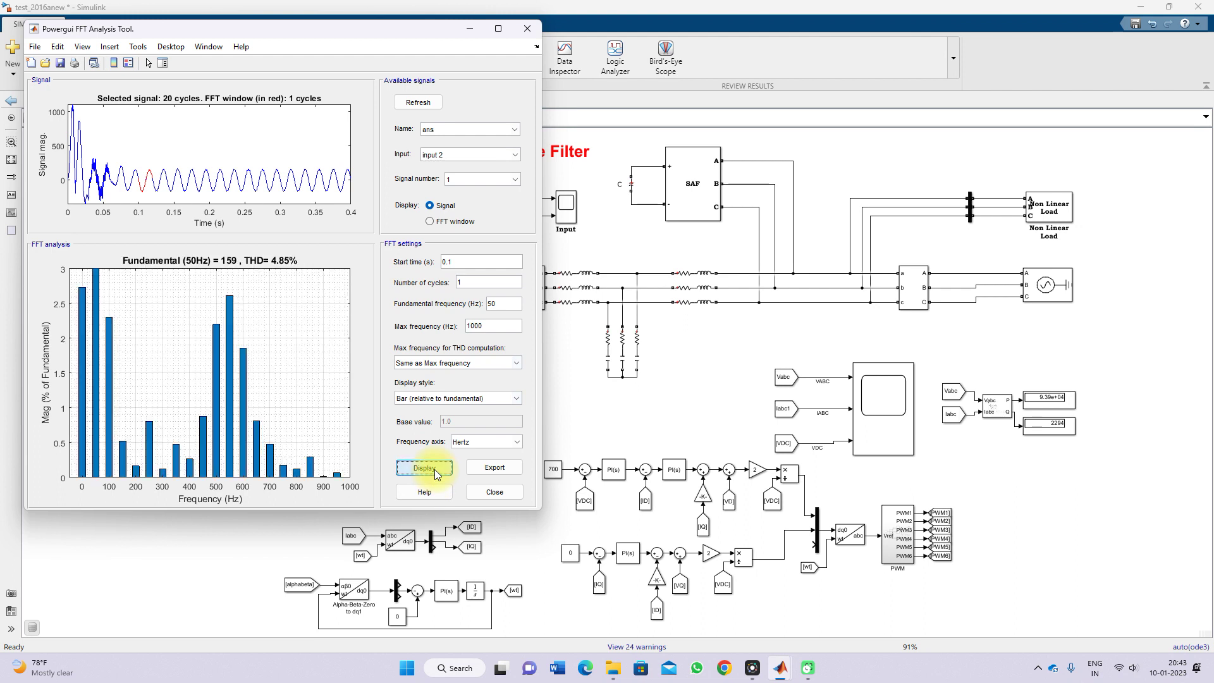
Circle the THD value above the shunt active filter FFT chart with the pen, exit pen mode, and return to the Simulink model
{"action": "key", "text": "F12"}
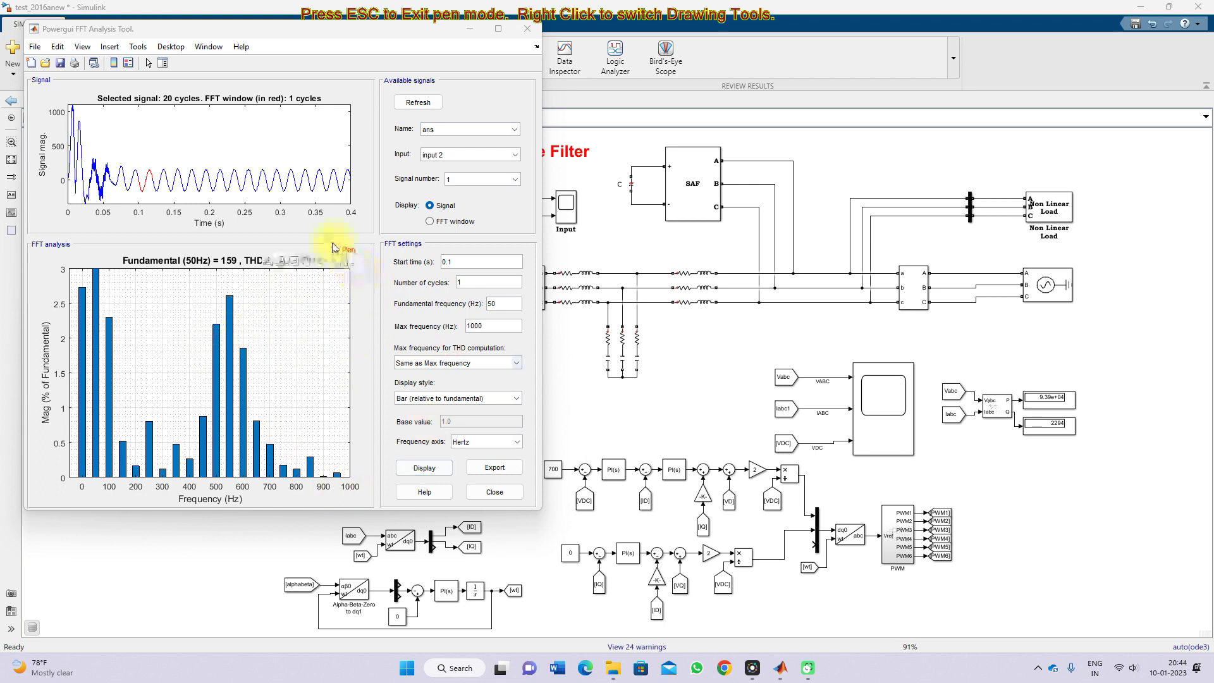
{"action": "mouse_move", "coordinate": [358, 283]}
{"action": "left_mouse_down"}
{"action": "mouse_move", "coordinate": [222, 249]}
{"action": "mouse_move", "coordinate": [328, 272]}
{"action": "left_mouse_up"}
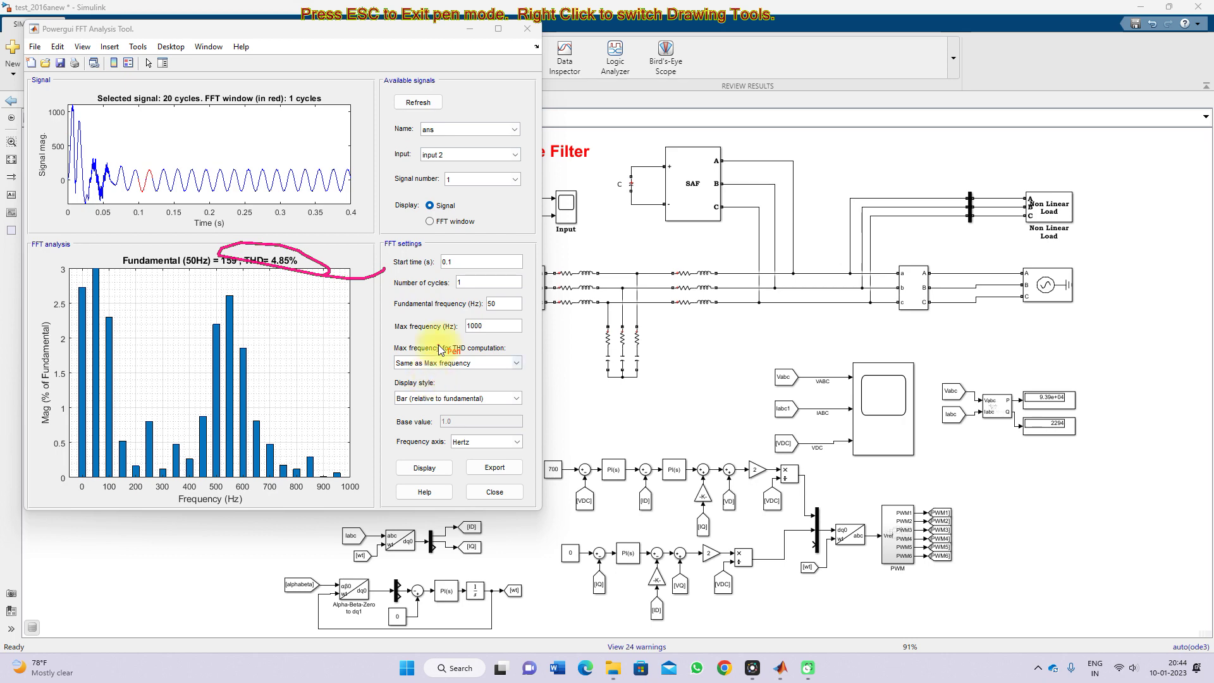
{"action": "key", "text": "Escape"}
{"action": "left_click", "coordinate": [721, 367]}
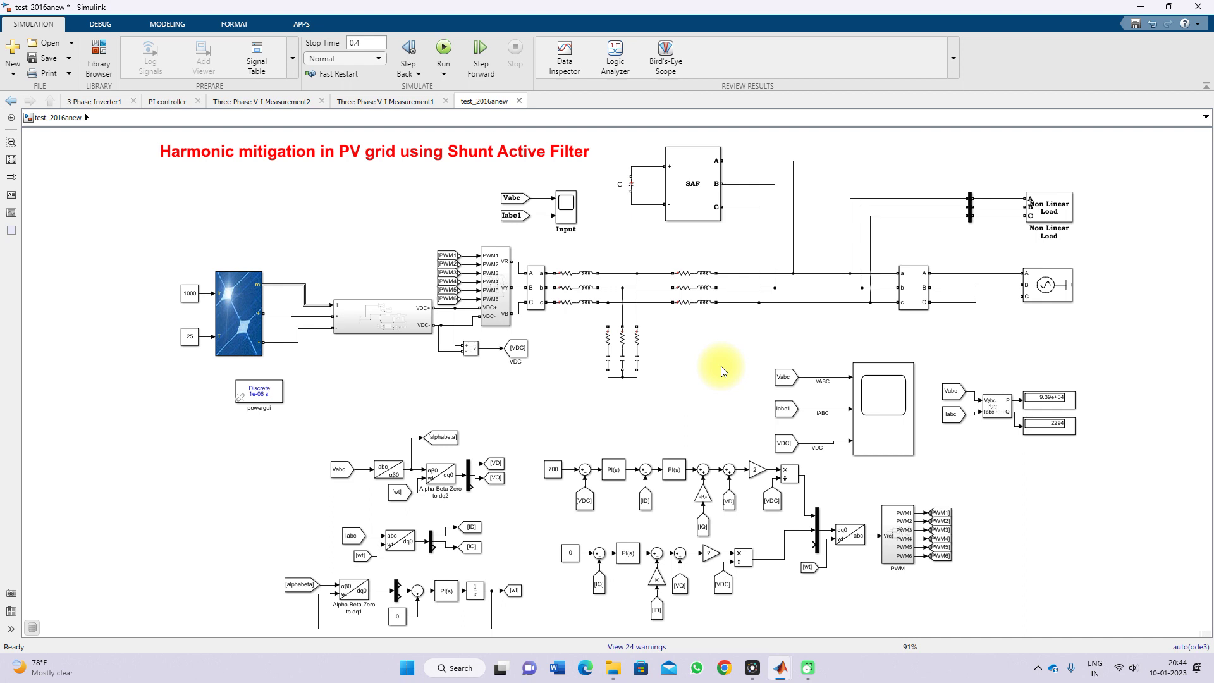